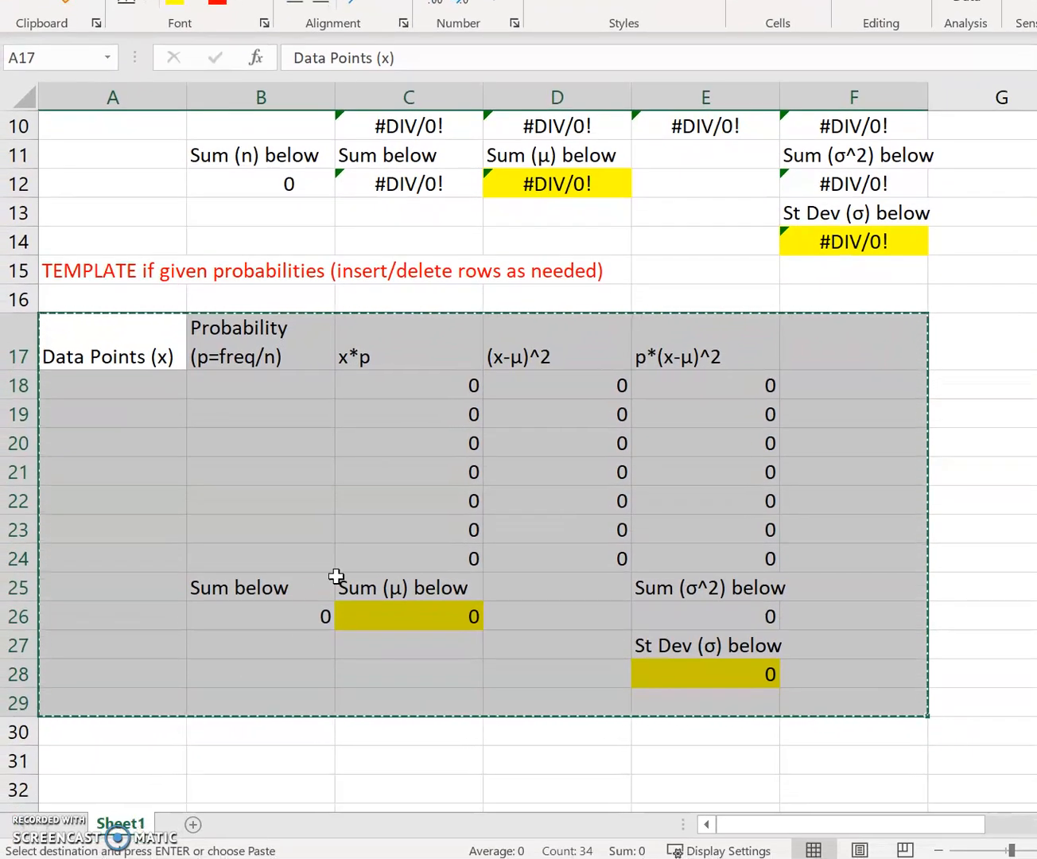
- Add a new worksheet and paste the copied probabilities template, from its header row to row 29, starting at cell A1
{"action": "scroll", "coordinate": [336, 578], "scroll_direction": "down", "scroll_amount": 2}
{"action": "scroll", "coordinate": [148, 680], "scroll_direction": "up", "scroll_amount": 1}
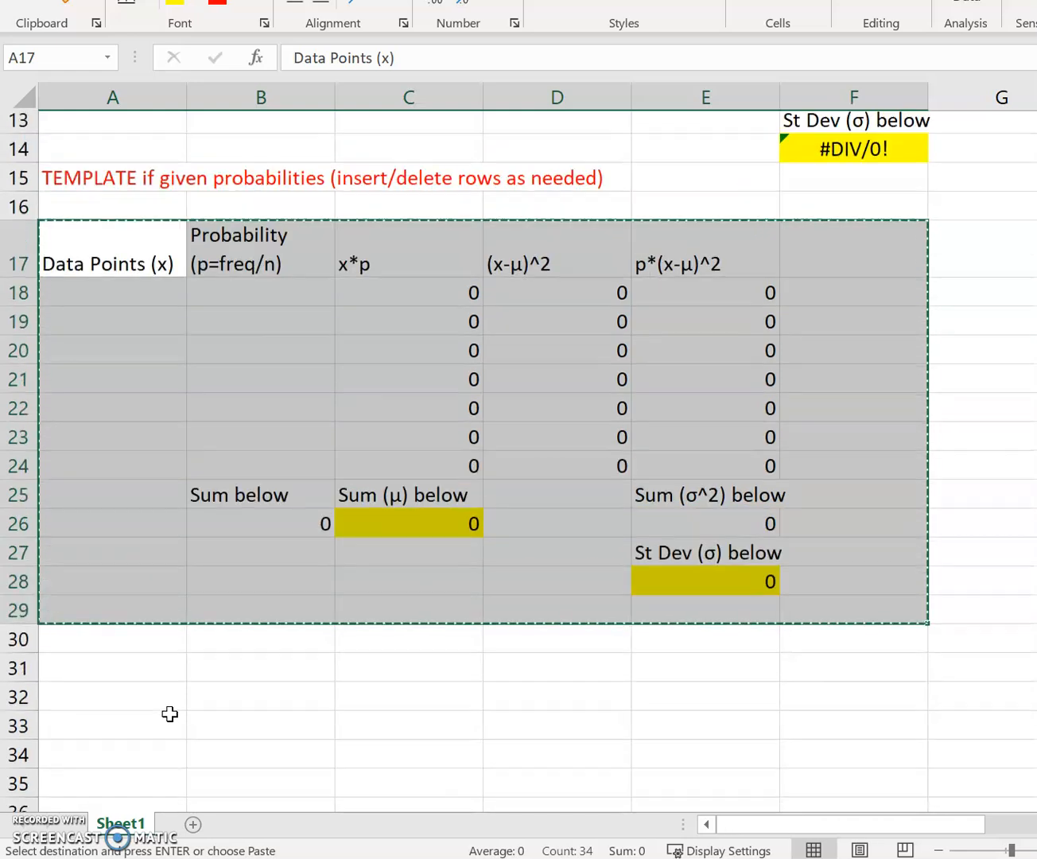
{"action": "left_click", "coordinate": [195, 826]}
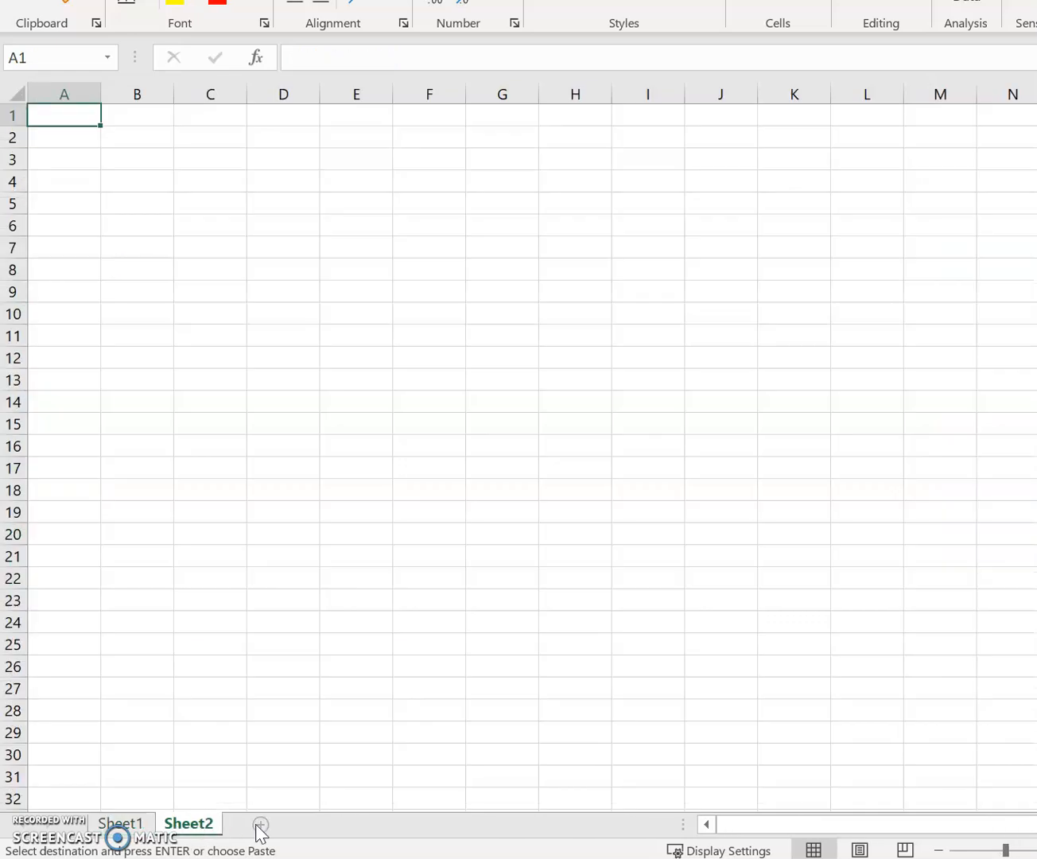
{"action": "key", "text": "ctrl+v"}
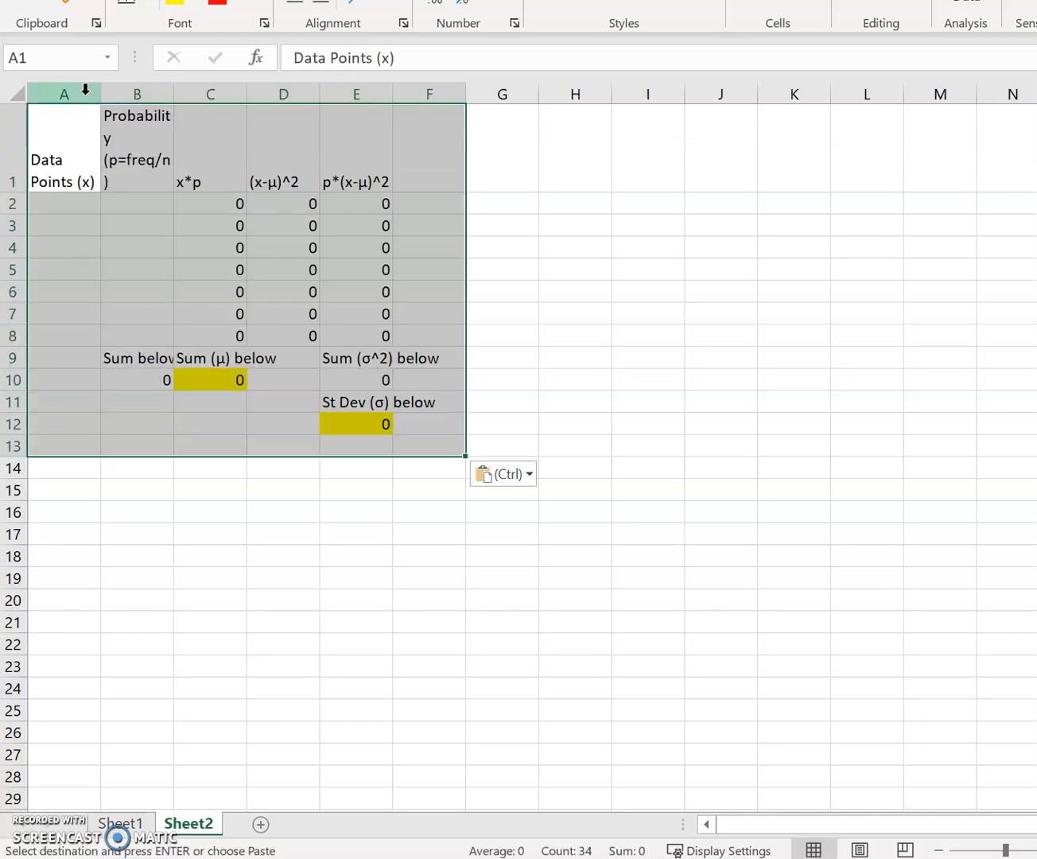
- Widen columns A through E equally so the template's headers and labels fit better
{"action": "left_click", "coordinate": [229, 153]}
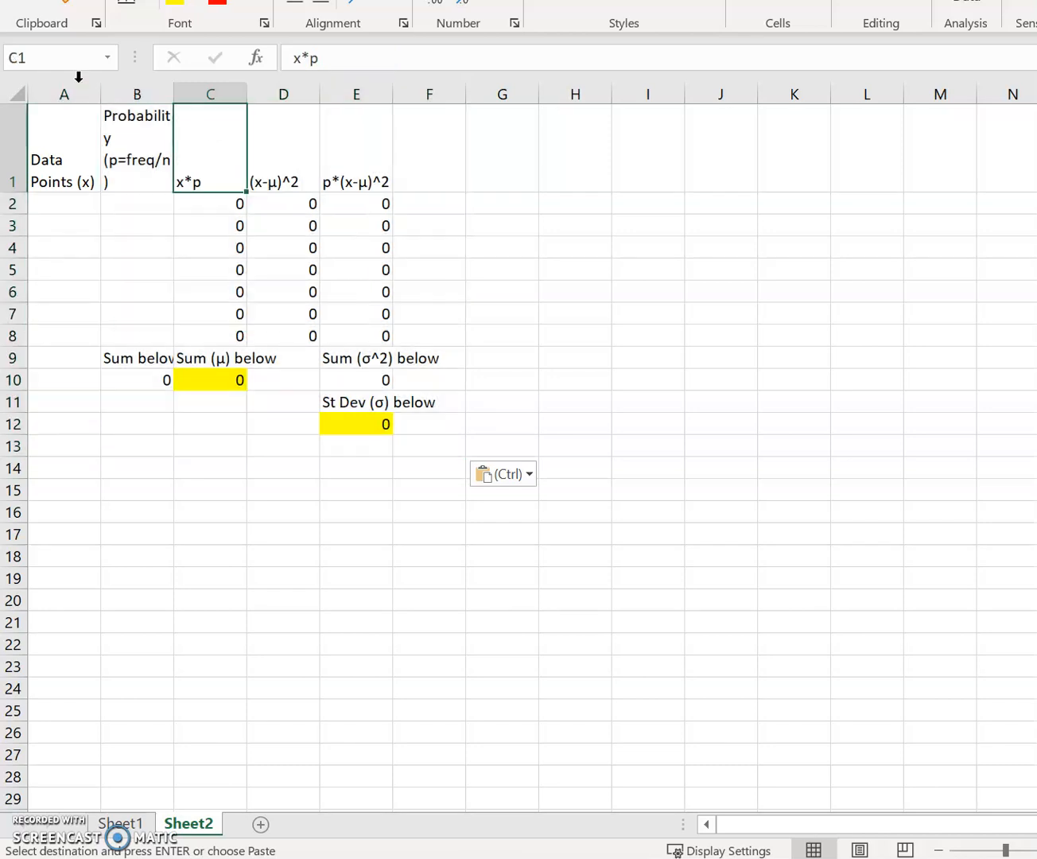
{"action": "left_click_drag", "start_coordinate": [76, 87], "coordinate": [425, 88]}
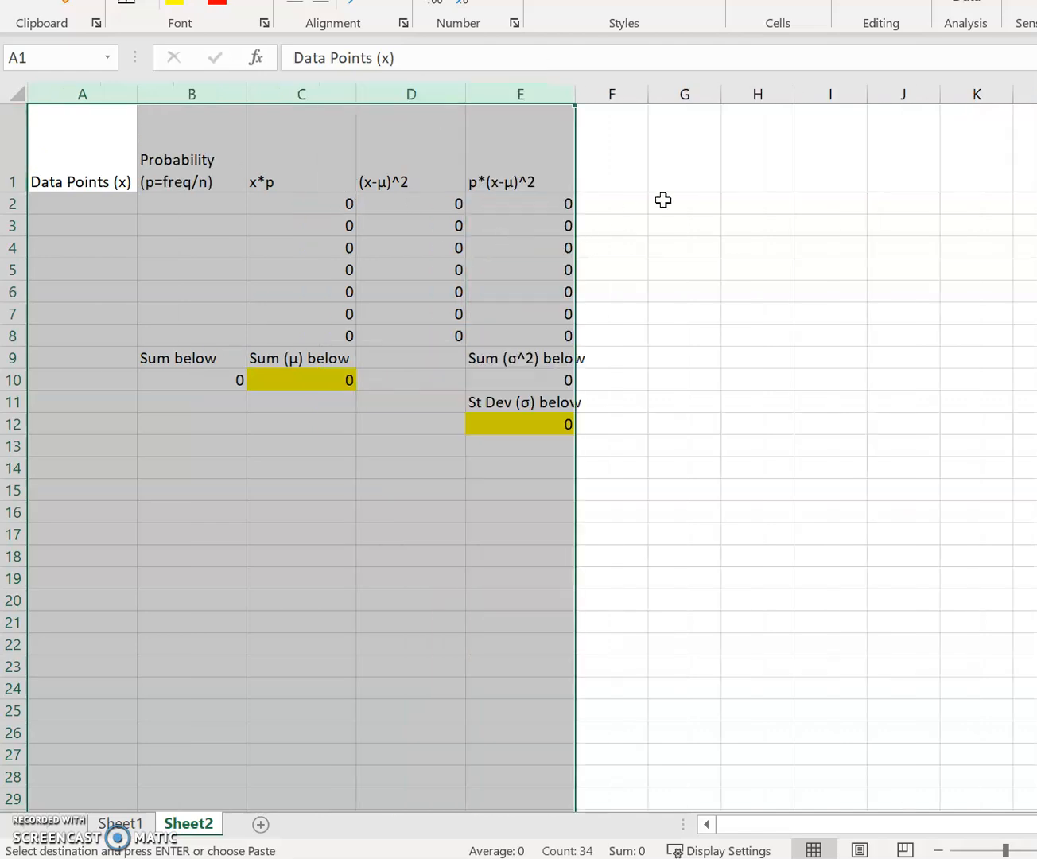
{"action": "left_click", "coordinate": [591, 332]}
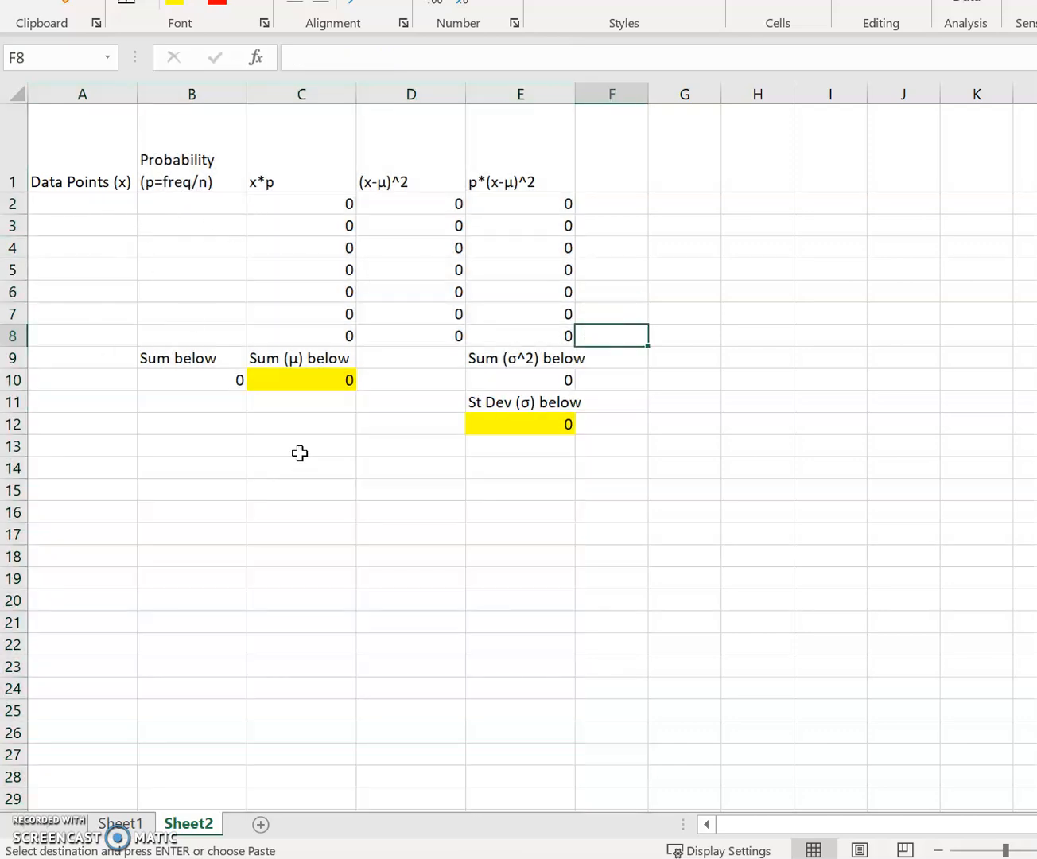
- Review the frequency and probability templates on Sheet1, and return to an enlarged view of the copy on Sheet2
{"action": "left_click", "coordinate": [145, 827]}
{"action": "scroll", "coordinate": [437, 433], "scroll_direction": "up", "scroll_amount": 4}
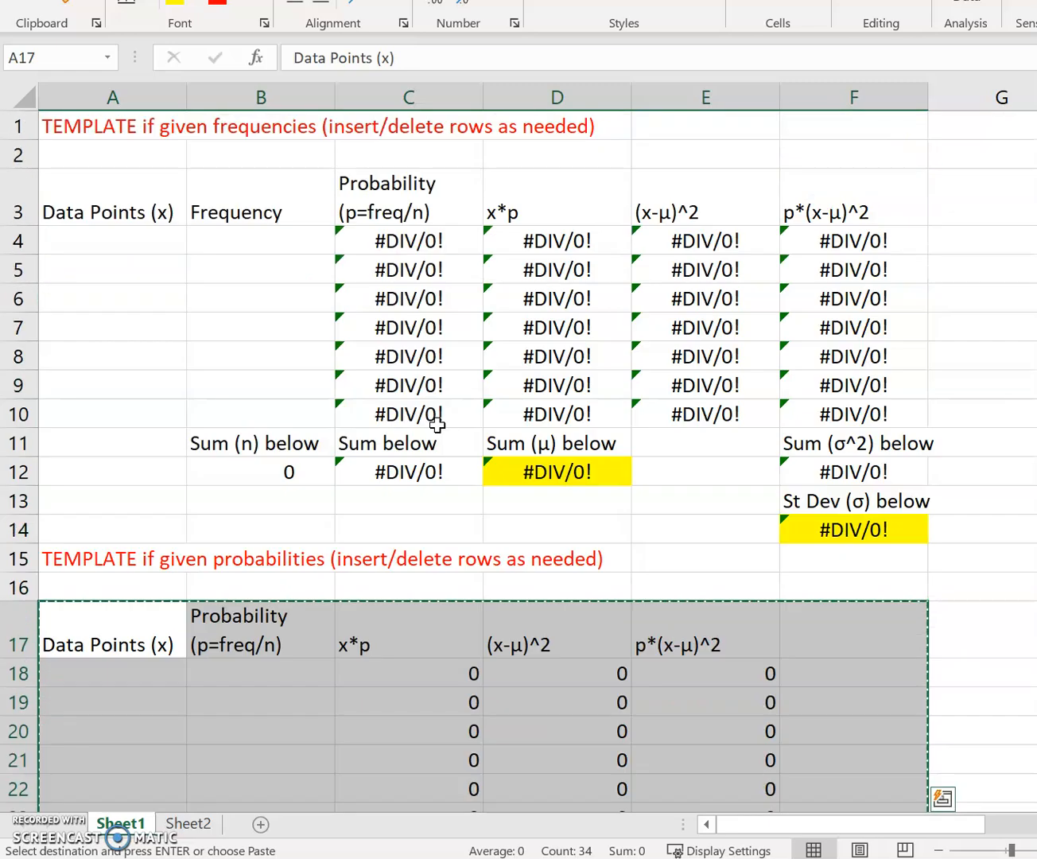
{"action": "scroll", "coordinate": [348, 483], "scroll_direction": "down", "scroll_amount": 3}
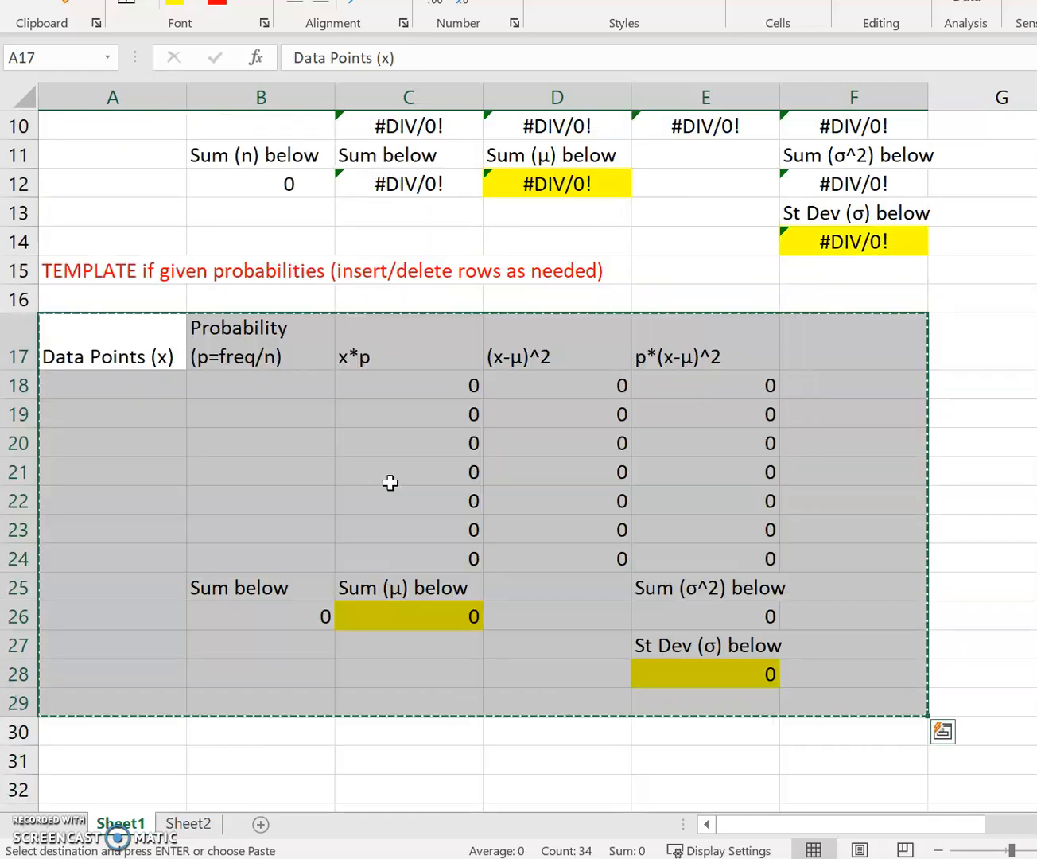
{"action": "left_click", "coordinate": [192, 828]}
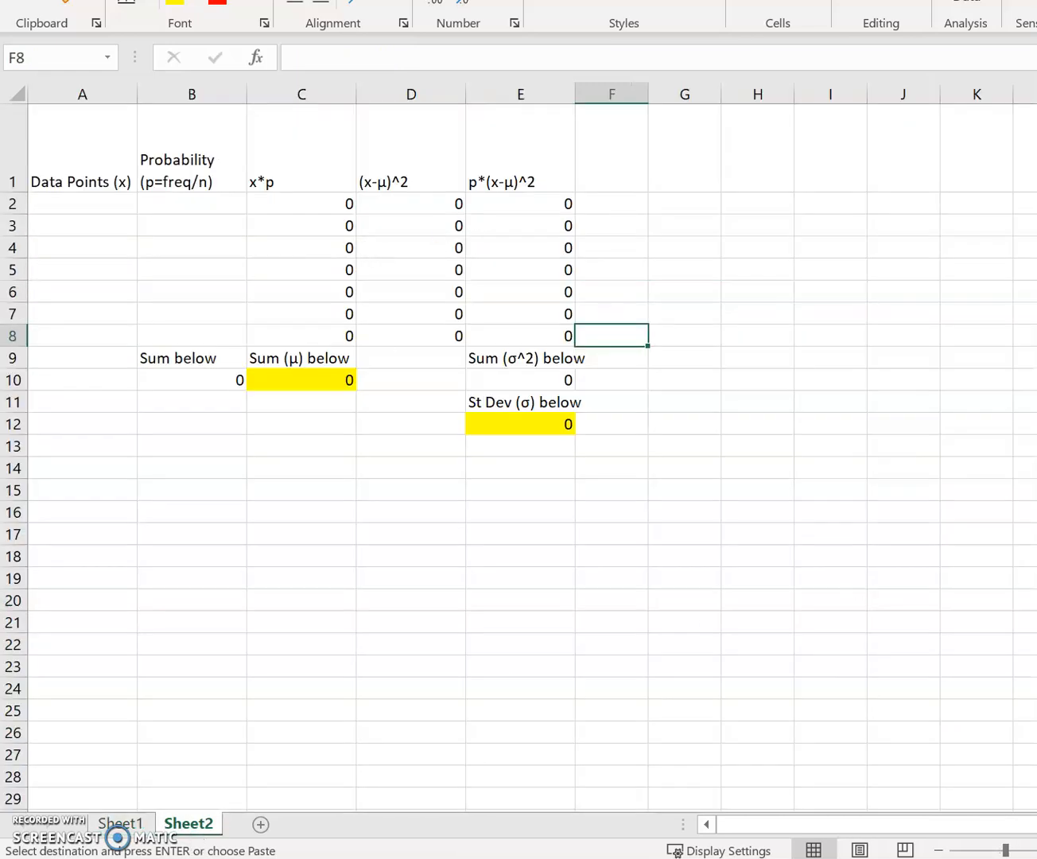
{"action": "scroll", "coordinate": [518, 446], "scroll_direction": "up", "scroll_amount": 2}
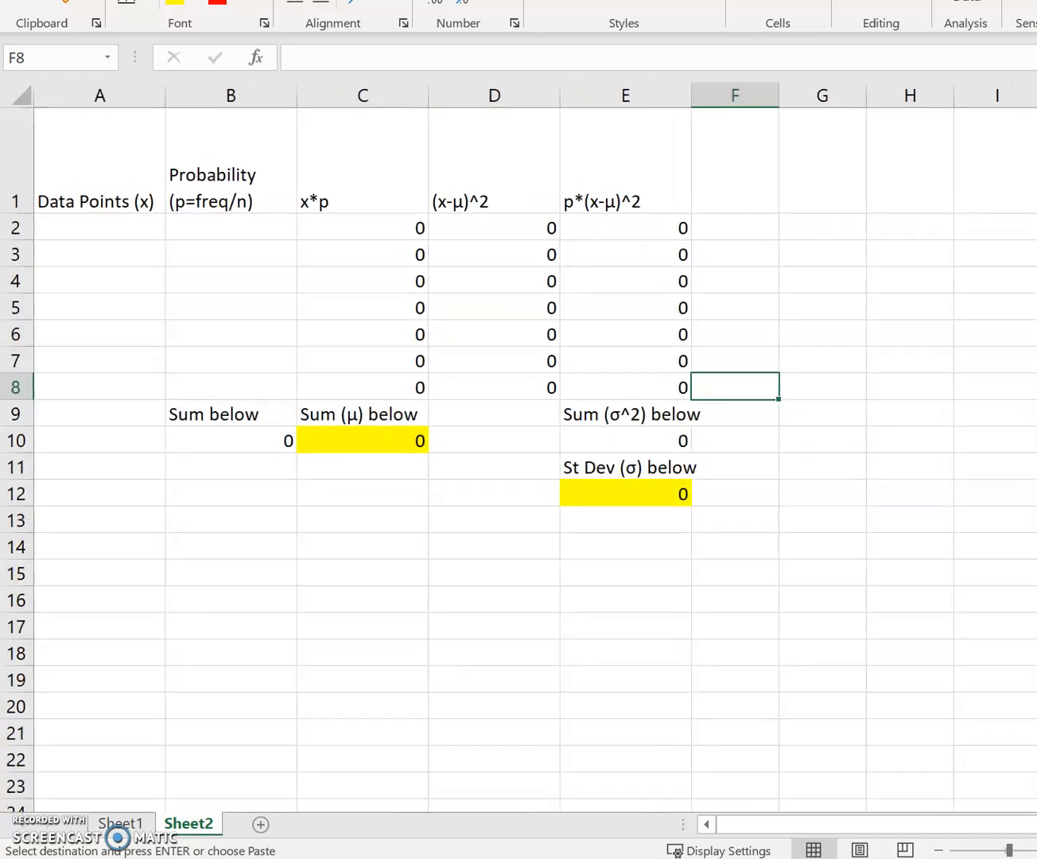
{"action": "scroll", "coordinate": [519, 445], "scroll_direction": "up", "scroll_amount": 2}
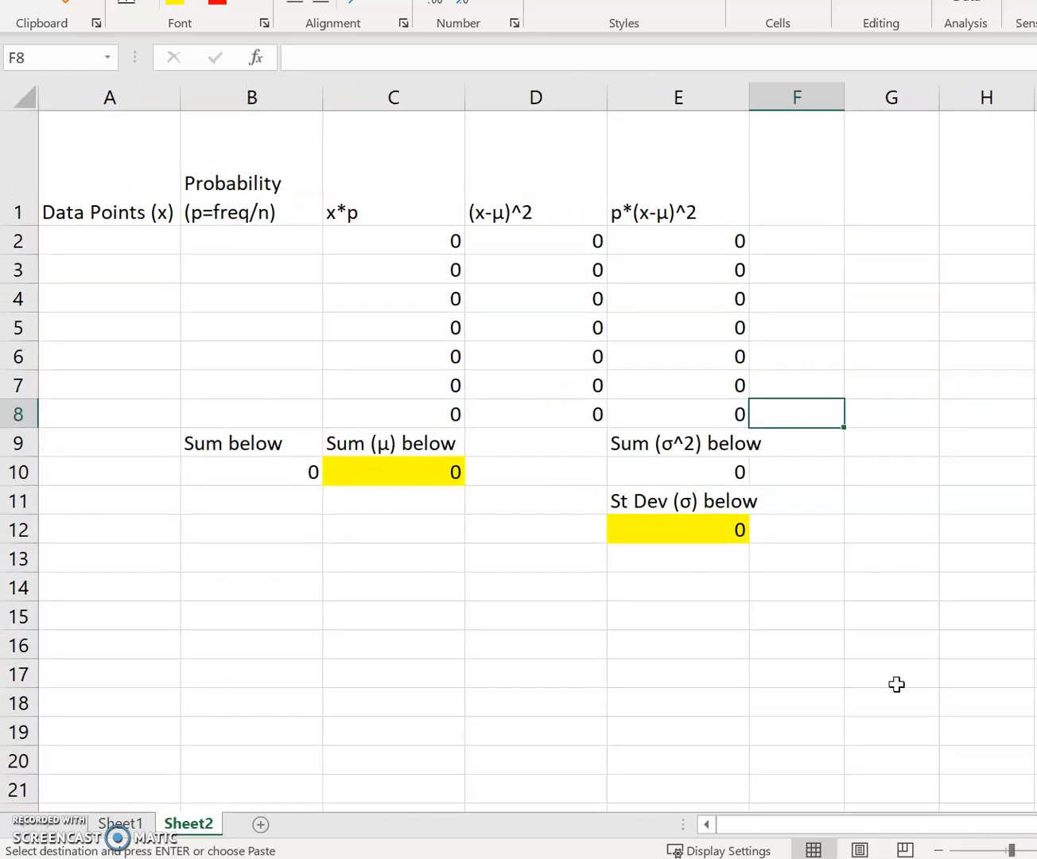
- Examine the Data Points and Probability headers and go through the data point cells A2 to A8
{"action": "left_click", "coordinate": [245, 184]}
{"action": "left_click", "coordinate": [109, 190]}
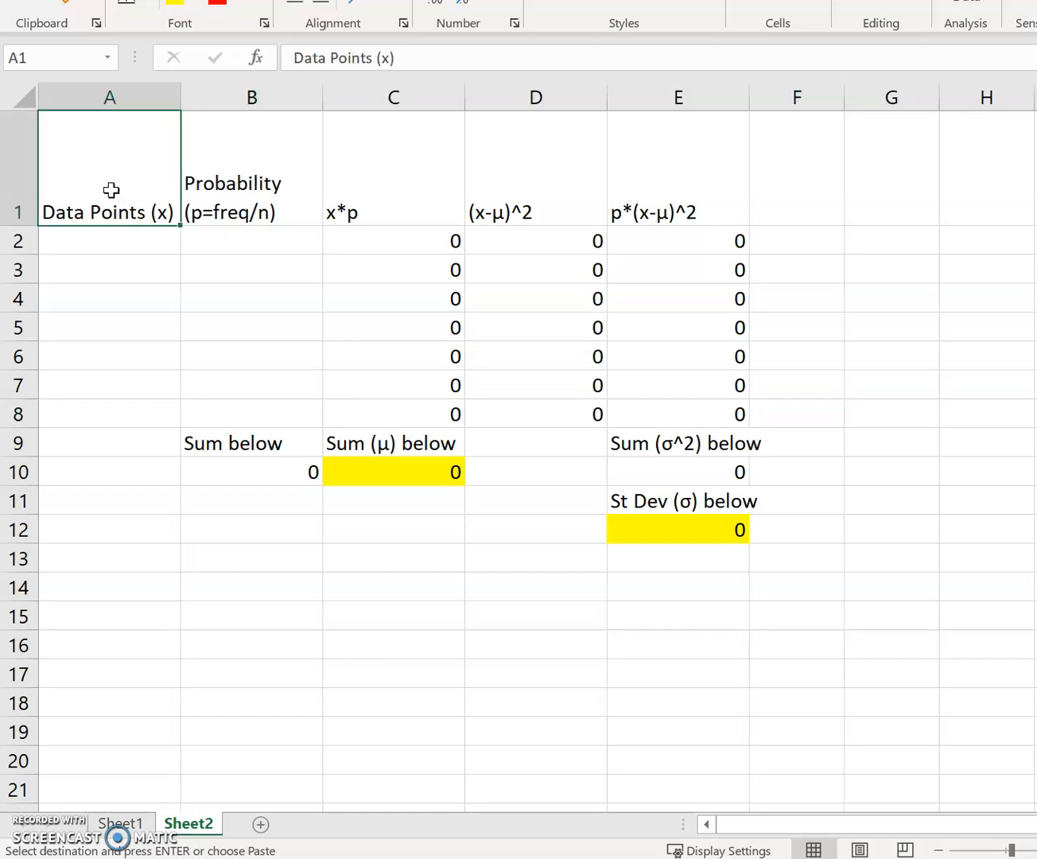
{"action": "left_click", "coordinate": [127, 243]}
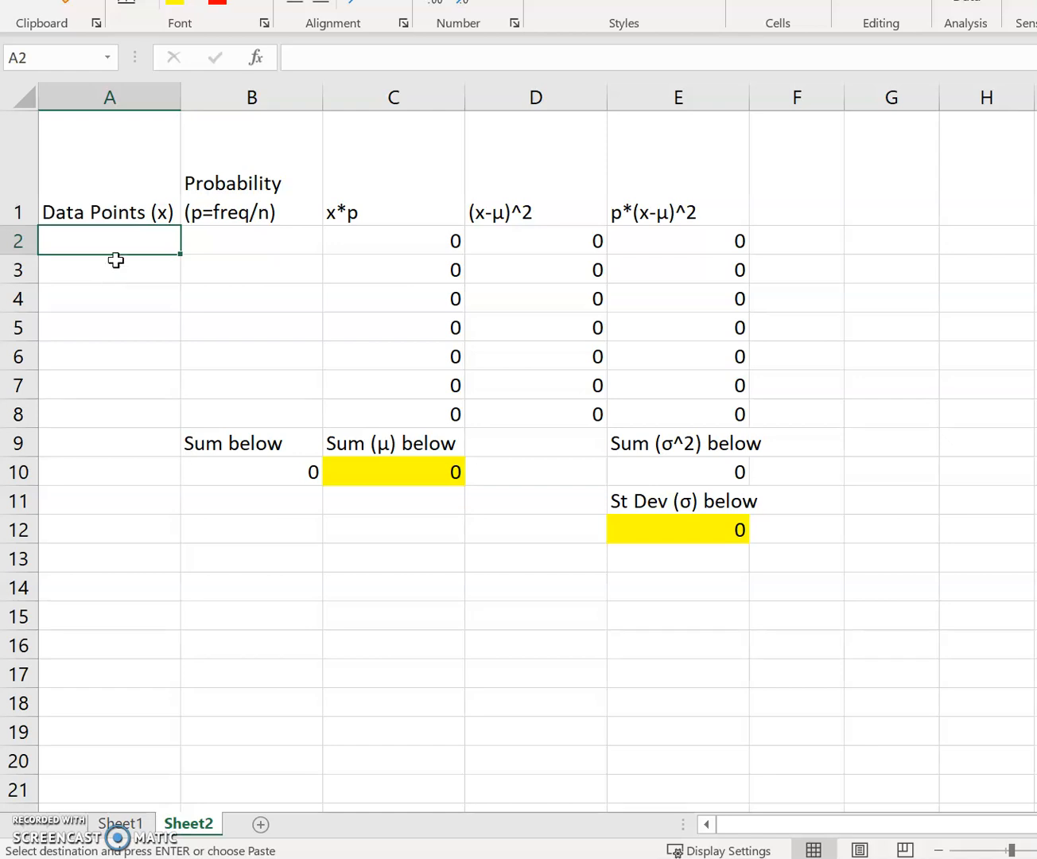
{"action": "left_click", "coordinate": [114, 270]}
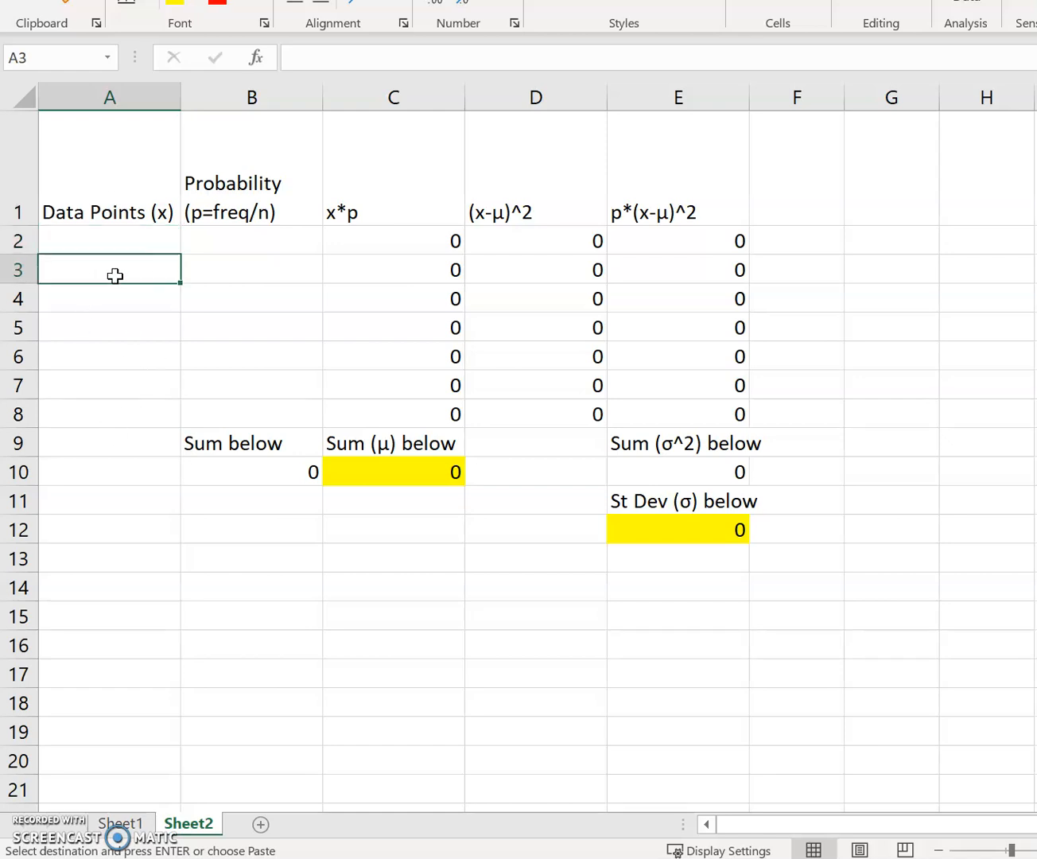
{"action": "left_click", "coordinate": [118, 302]}
{"action": "left_click", "coordinate": [121, 329]}
{"action": "left_click", "coordinate": [122, 353]}
{"action": "left_click", "coordinate": [126, 386]}
{"action": "left_click", "coordinate": [122, 411]}
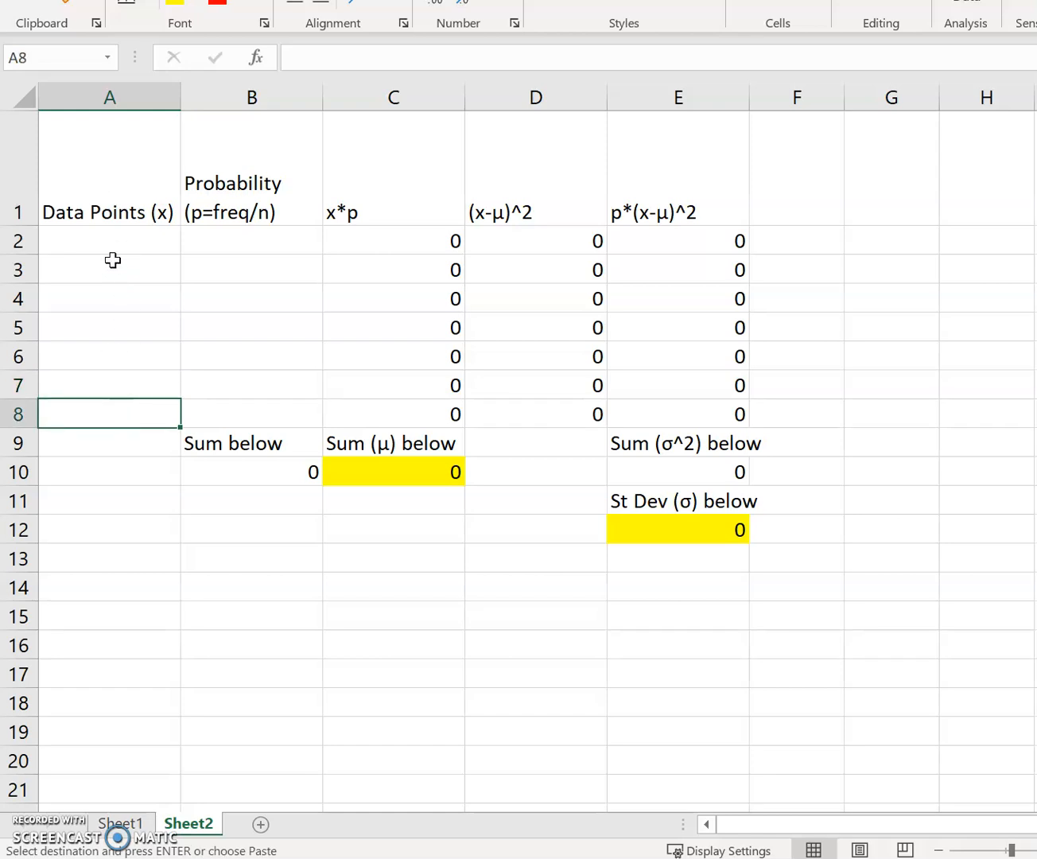
- Try inserting two blank rows above row 4, check the x*p formulas around them, and undo the insertion
{"action": "left_click_drag", "start_coordinate": [22, 302], "coordinate": [17, 323]}
{"action": "right_click", "coordinate": [16, 322]}
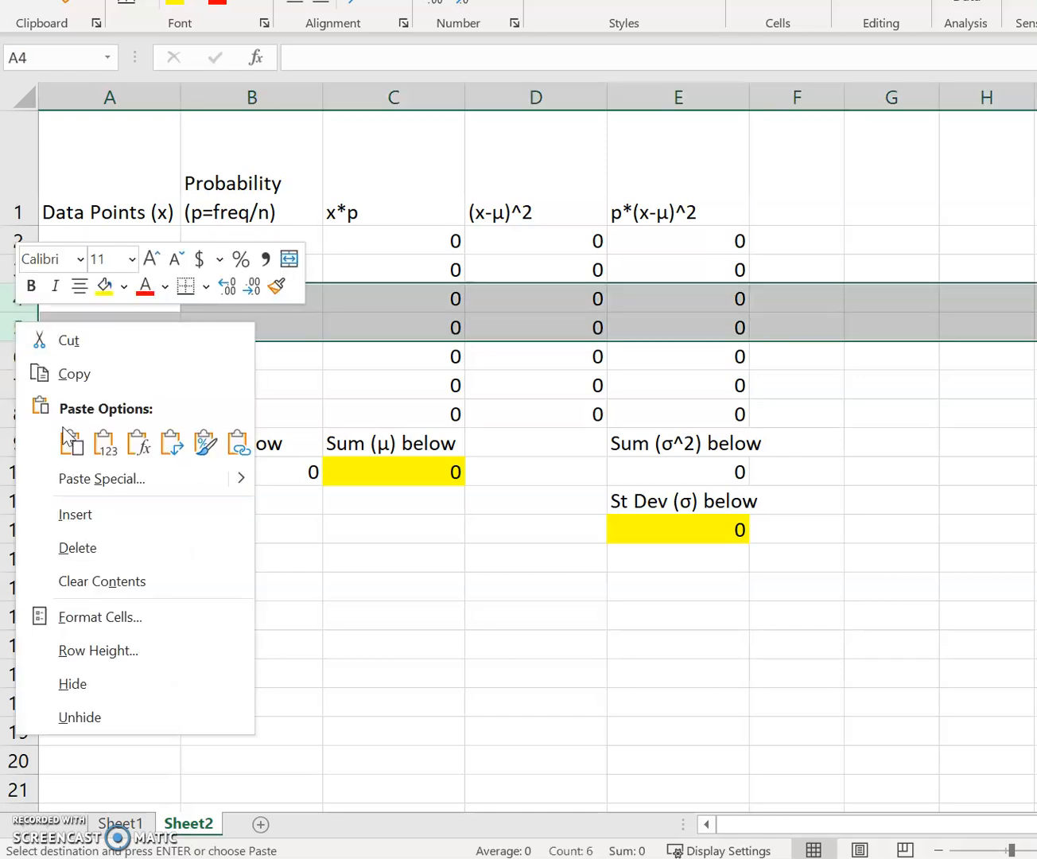
{"action": "left_click", "coordinate": [86, 517]}
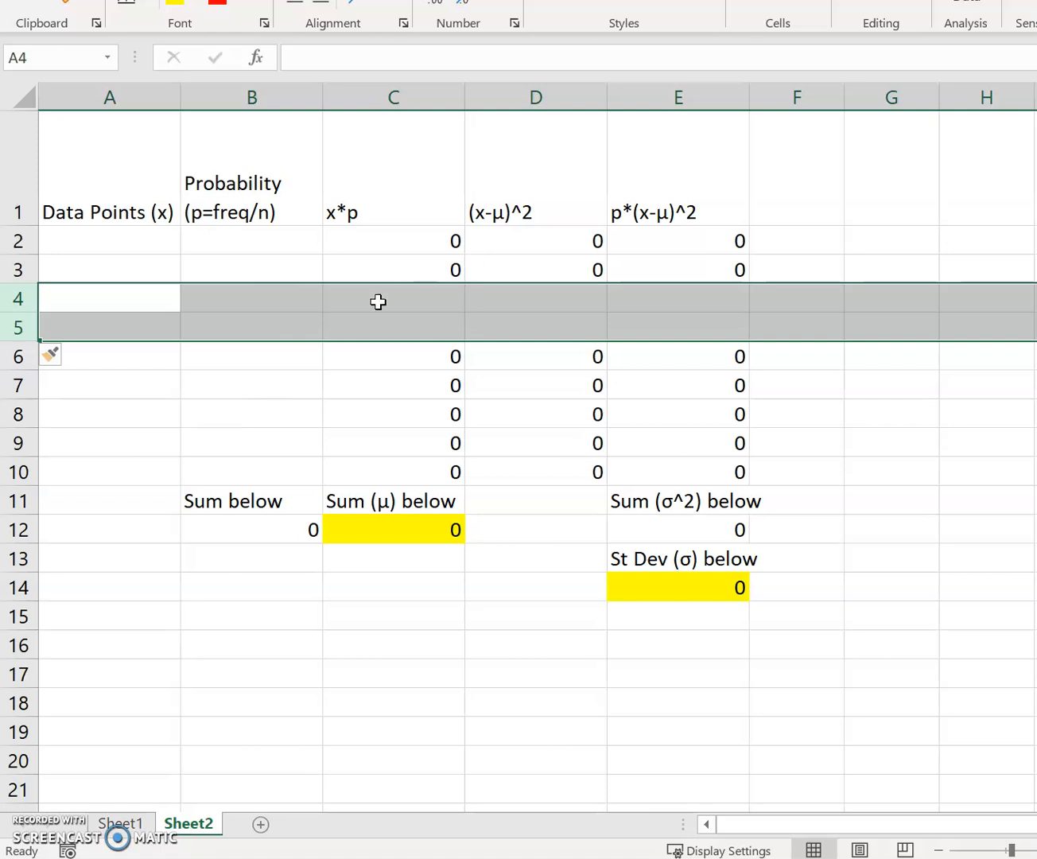
{"action": "left_click", "coordinate": [377, 301]}
{"action": "left_click", "coordinate": [389, 273]}
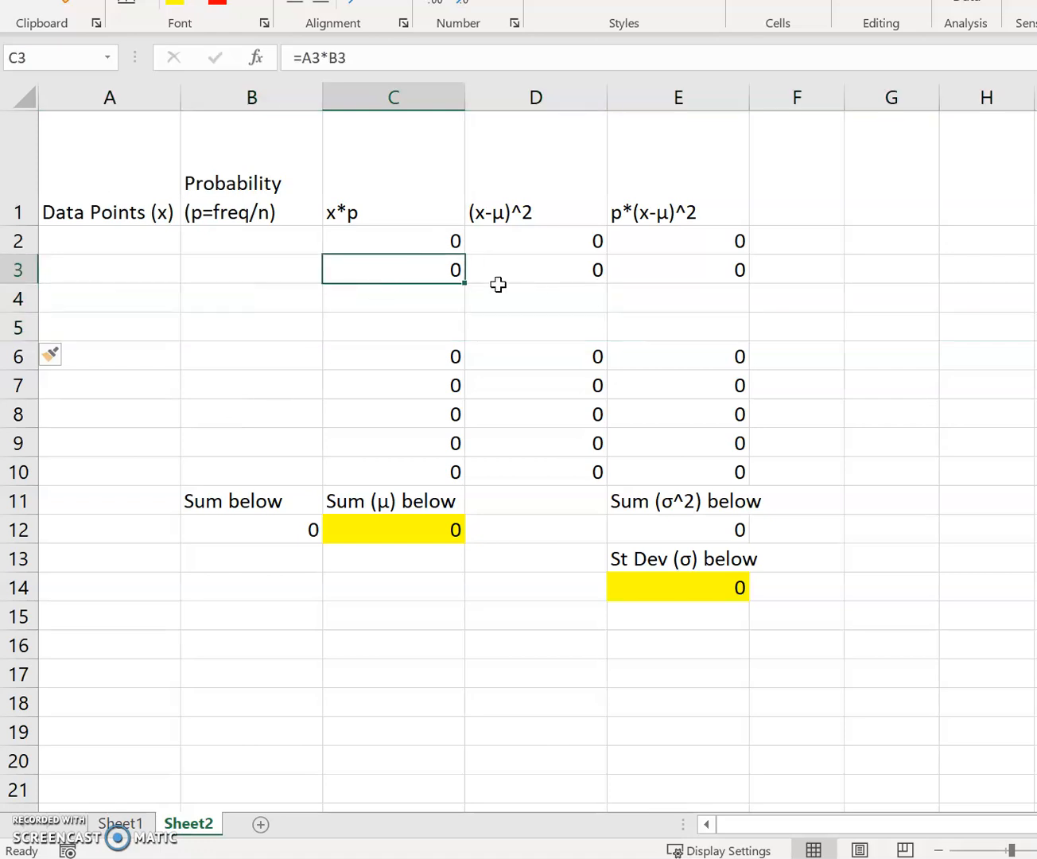
{"action": "left_click", "coordinate": [417, 357]}
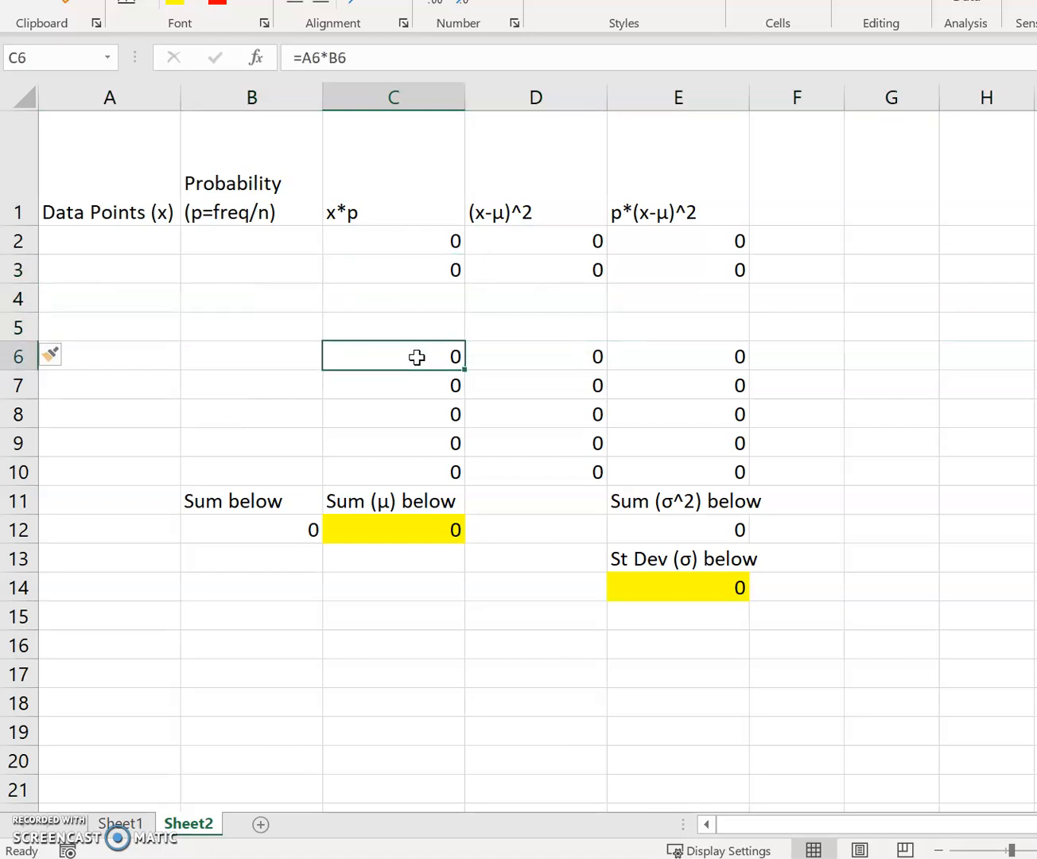
{"action": "left_click", "coordinate": [421, 232]}
{"action": "left_click", "coordinate": [427, 296]}
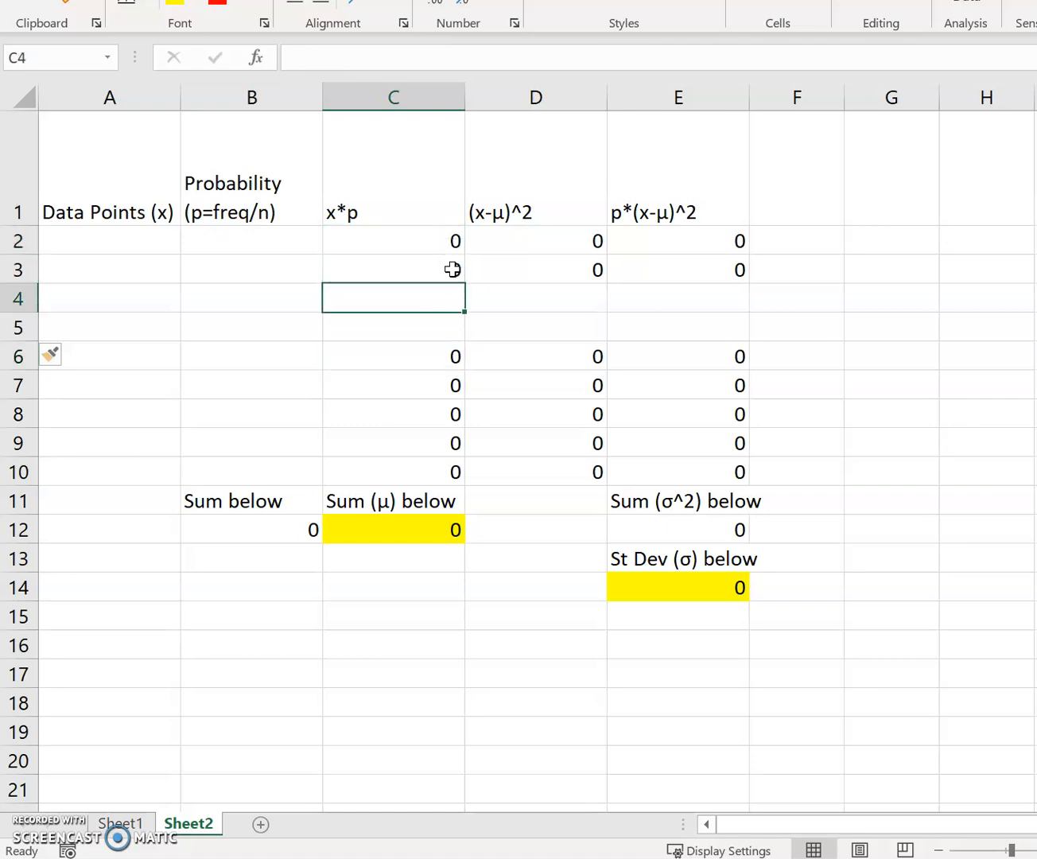
{"action": "left_click", "coordinate": [453, 271]}
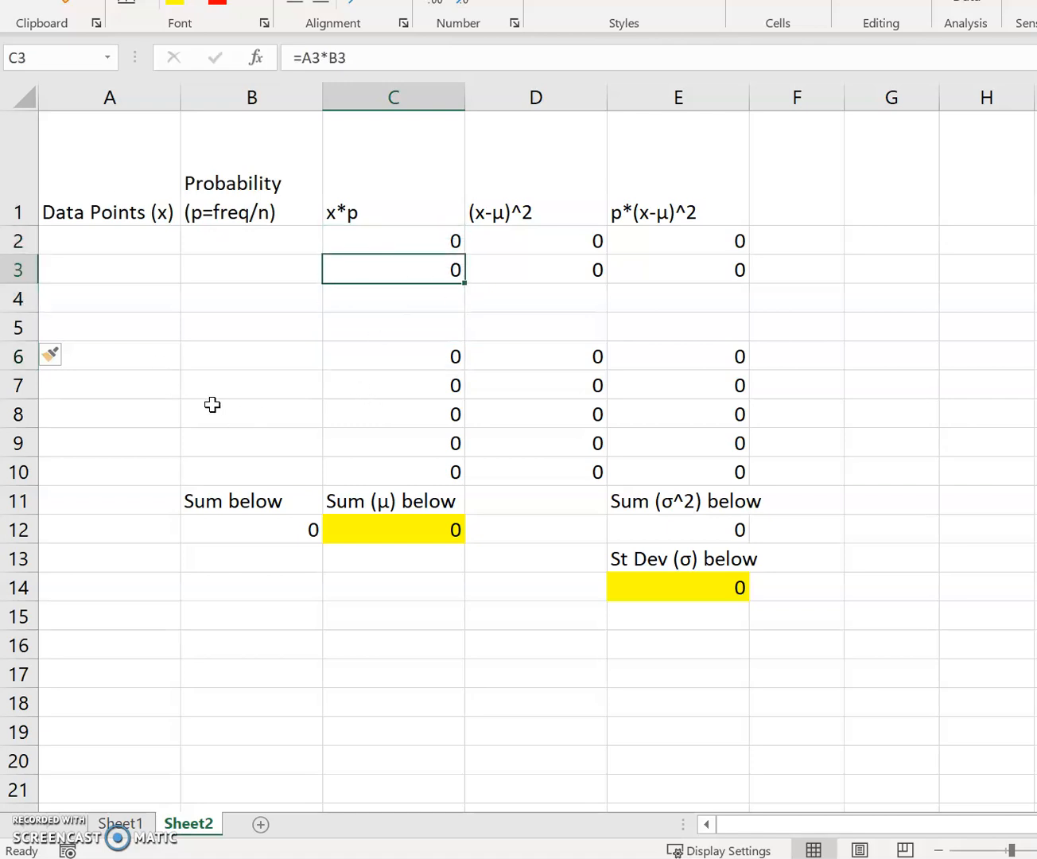
{"action": "key", "text": "ctrl+z"}
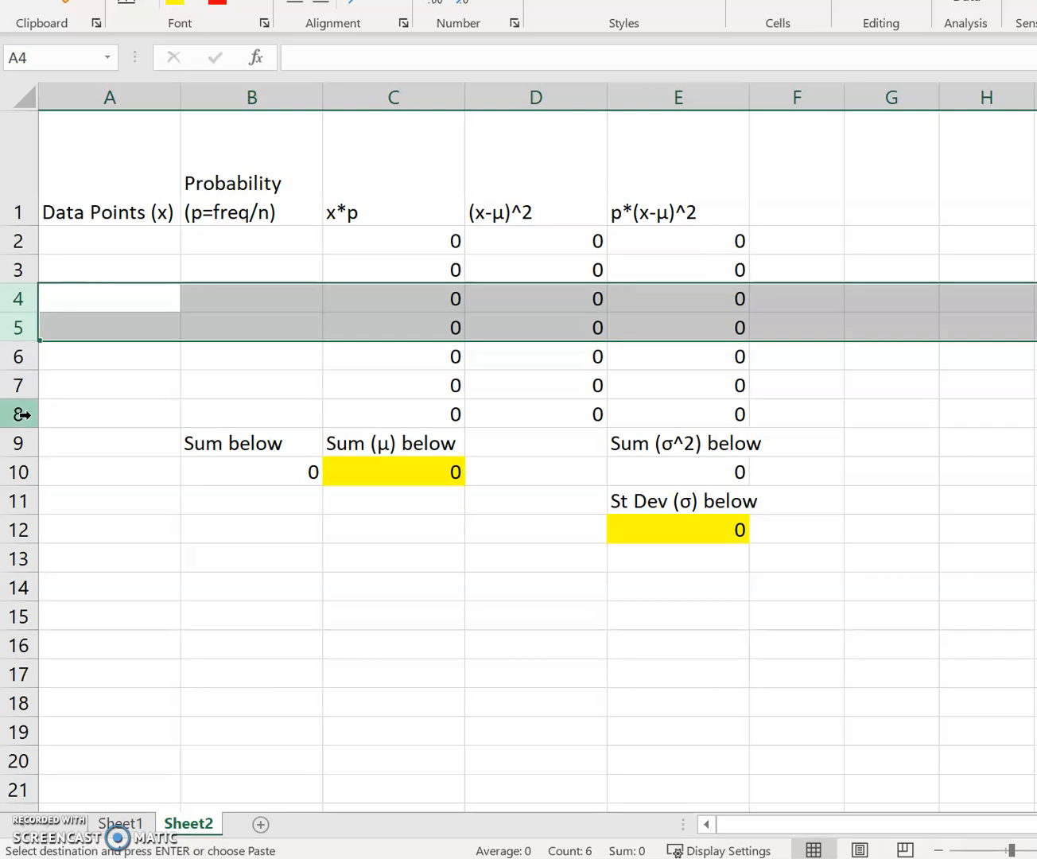
- Try inserting two blank rows directly beneath the header row, and undo the insertion
{"action": "left_click_drag", "start_coordinate": [20, 241], "coordinate": [23, 254]}
{"action": "right_click", "coordinate": [22, 255]}
{"action": "left_click", "coordinate": [110, 449]}
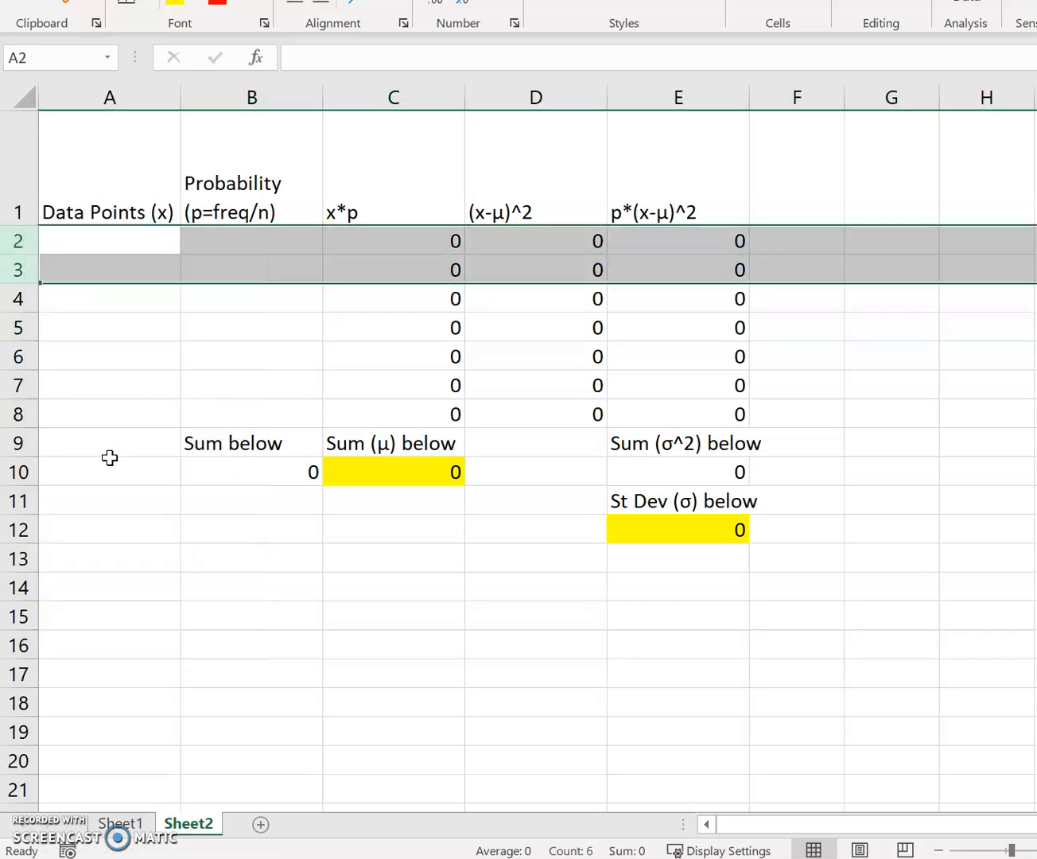
{"action": "key", "text": "ctrl+c"}
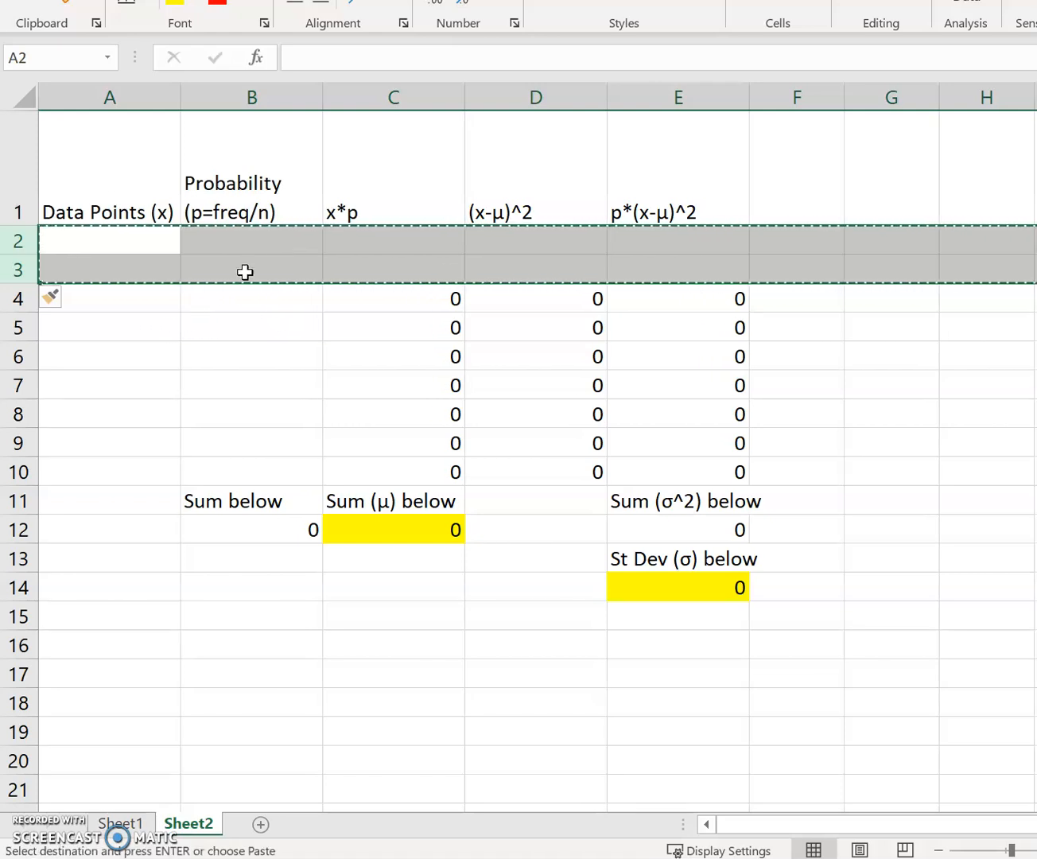
{"action": "key", "text": "ctrl+z"}
- Insert two blank rows above row 4, in the middle of the data rows
{"action": "left_click_drag", "start_coordinate": [27, 301], "coordinate": [27, 319]}
{"action": "right_click", "coordinate": [30, 319]}
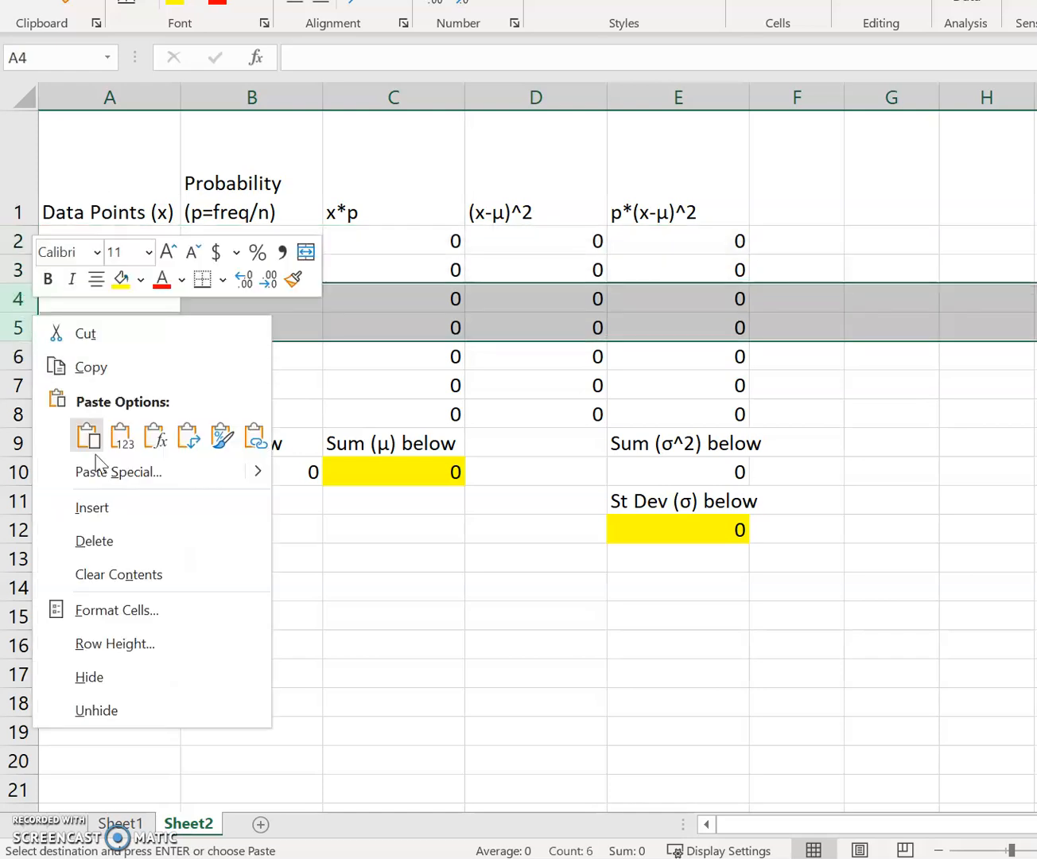
{"action": "left_click", "coordinate": [109, 506]}
- Fill the x*p formula from C3 down through C6 to cover the inserted rows
{"action": "left_click", "coordinate": [423, 294]}
{"action": "left_click", "coordinate": [435, 270]}
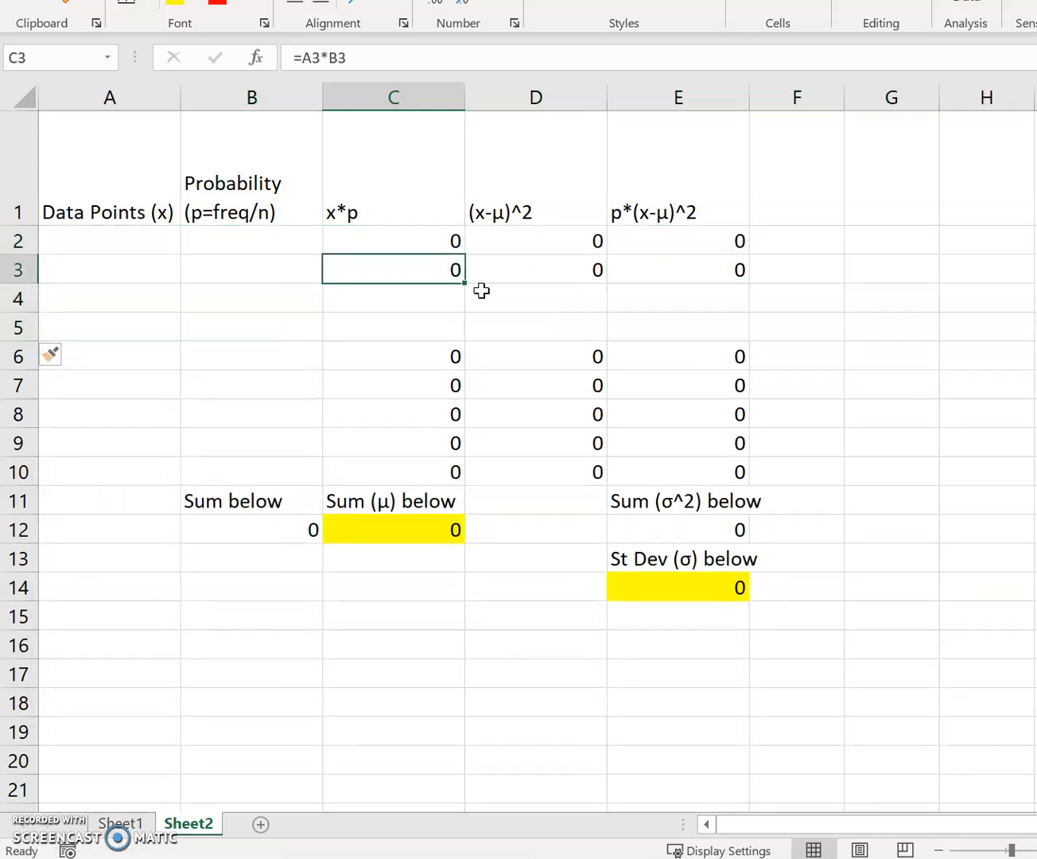
{"action": "left_click", "coordinate": [431, 359]}
{"action": "left_click", "coordinate": [457, 272]}
{"action": "left_click_drag", "start_coordinate": [467, 284], "coordinate": [466, 371]}
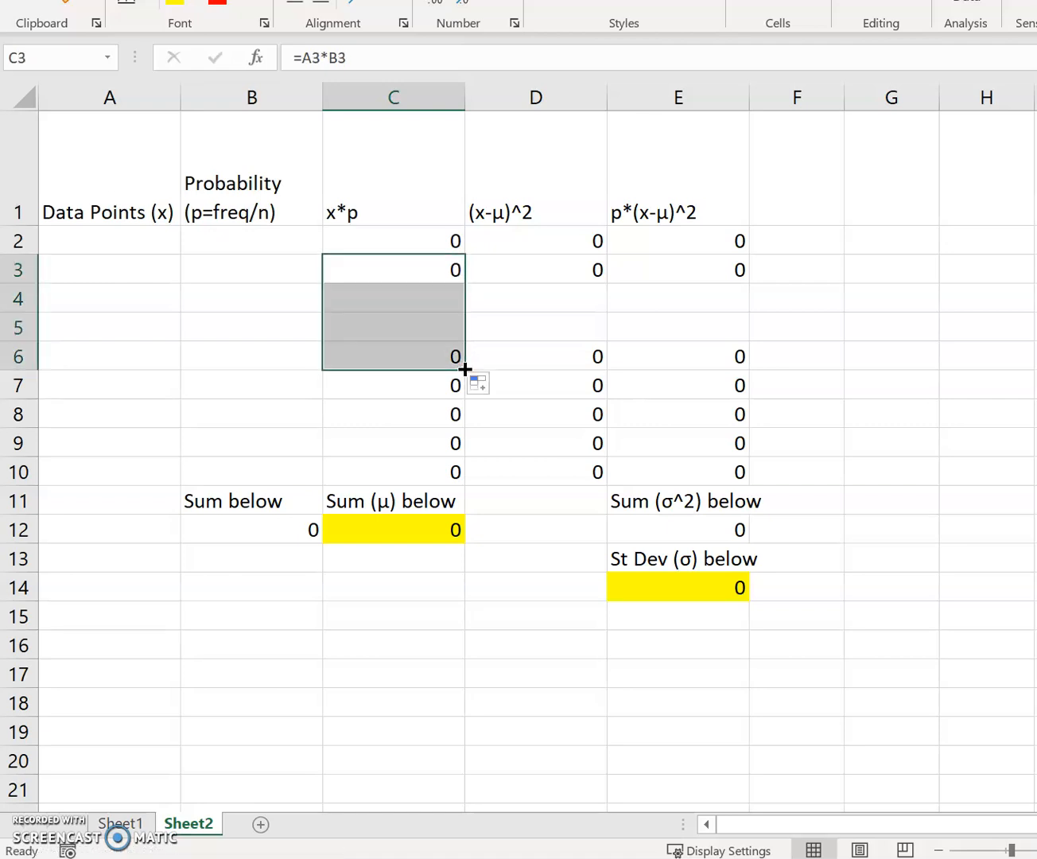
- Check the cell references in the x*p formulas of C4 and C7
{"action": "left_click", "coordinate": [423, 284]}
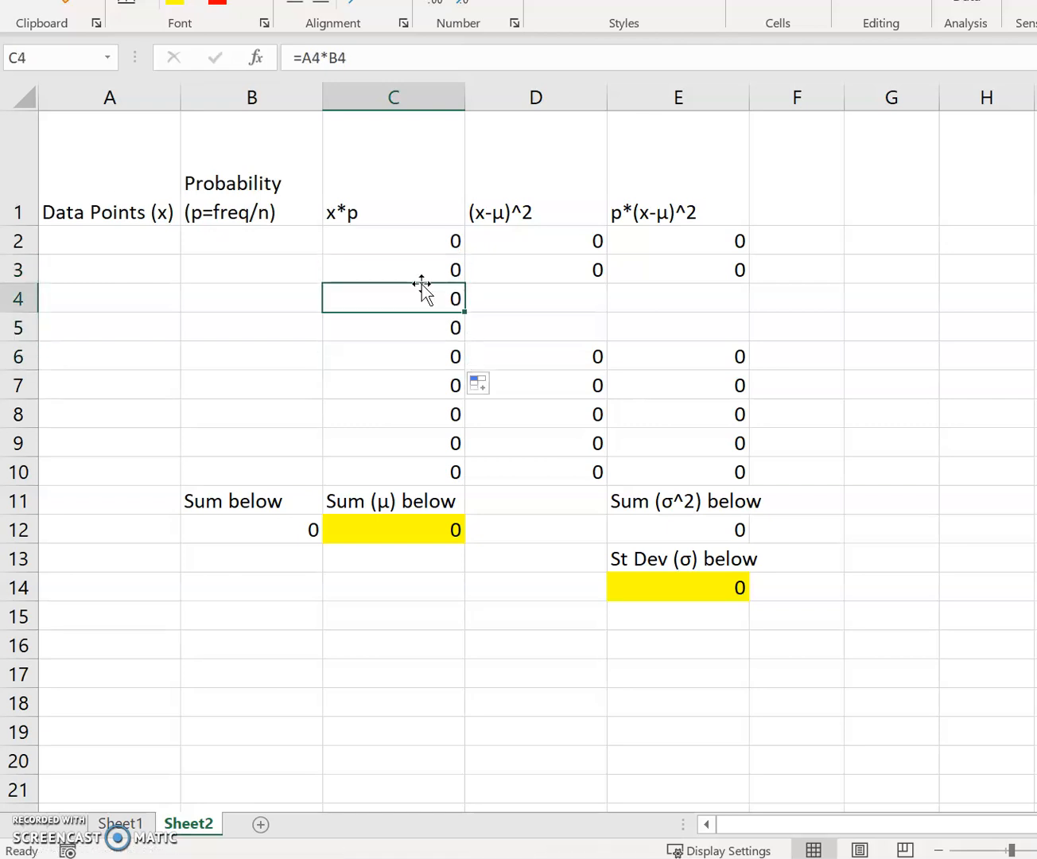
{"action": "left_click", "coordinate": [393, 60]}
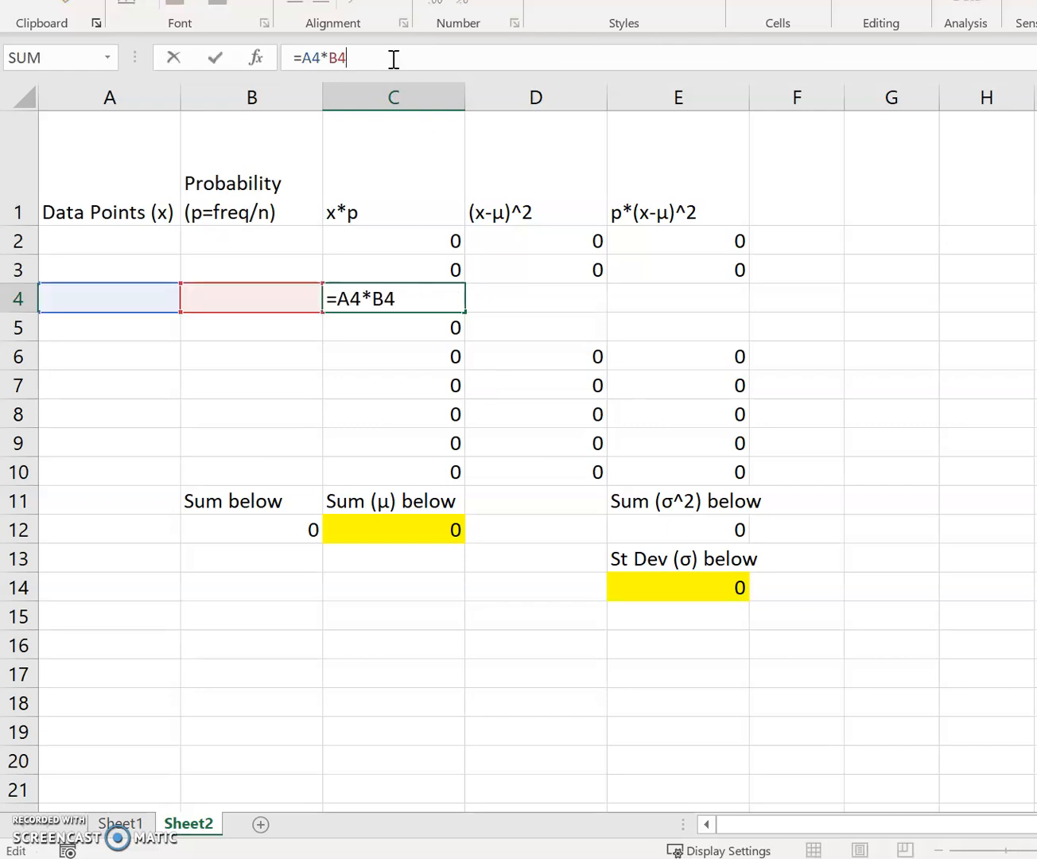
{"action": "key", "text": "Return"}
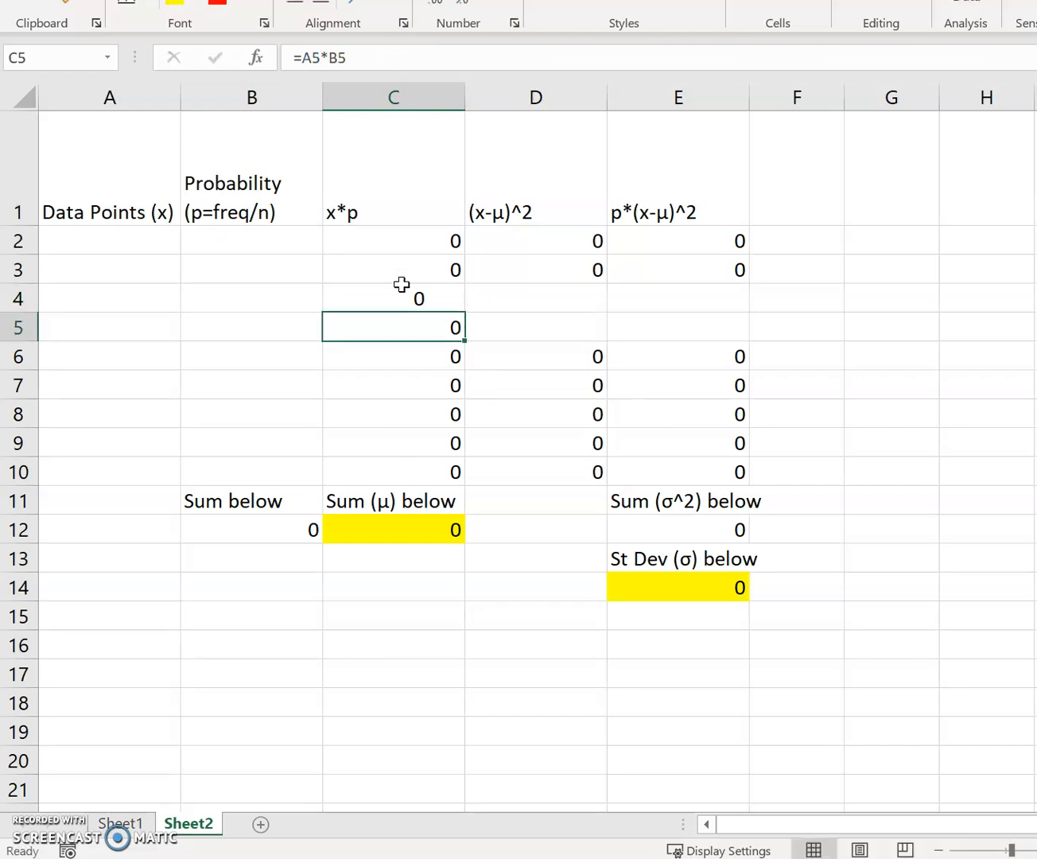
{"action": "left_click", "coordinate": [427, 388]}
{"action": "left_click", "coordinate": [379, 67]}
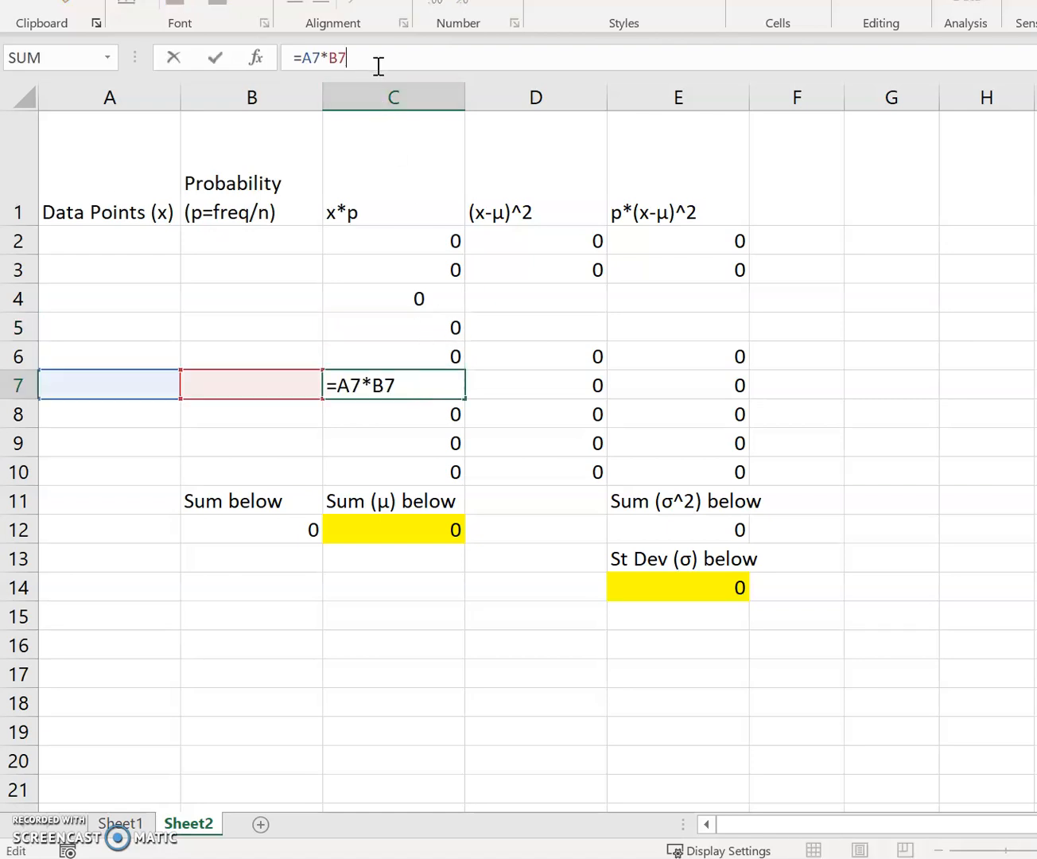
{"action": "key", "text": "Return"}
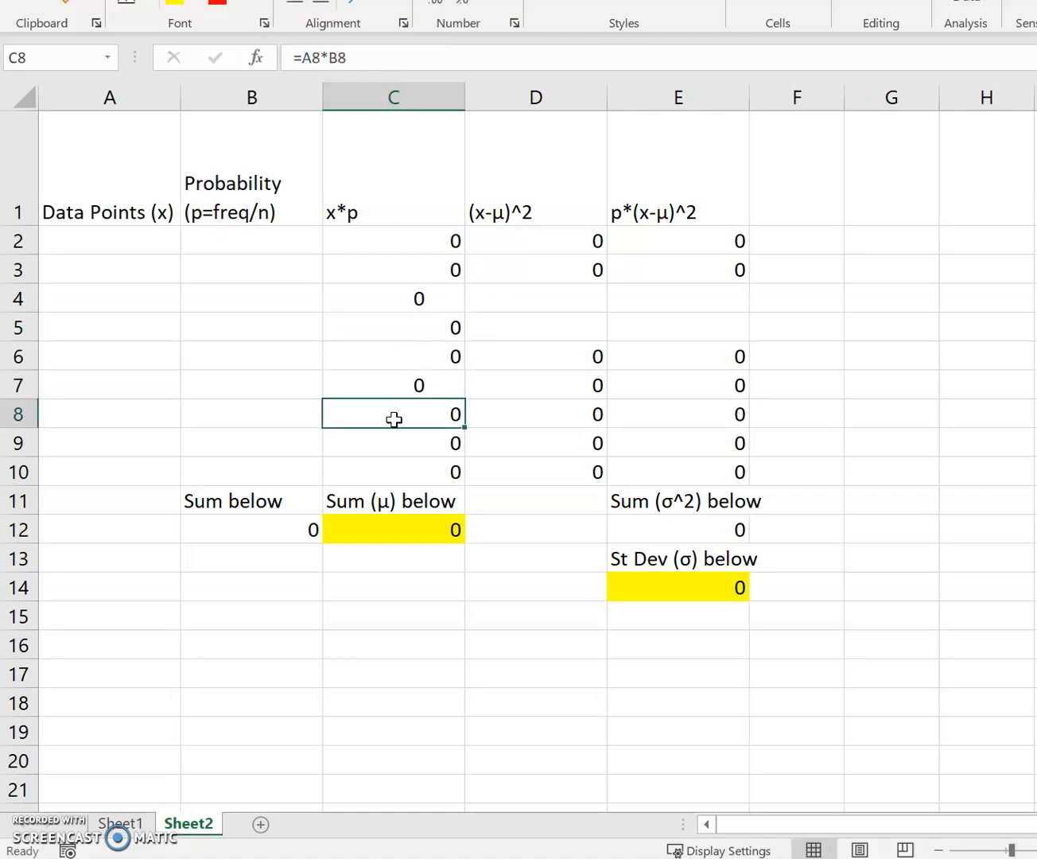
- Fill the (x-μ)^2 formula from D3 down to D5 and the p*(x-μ)^2 formula from E3 down to E5
{"action": "left_click", "coordinate": [579, 275]}
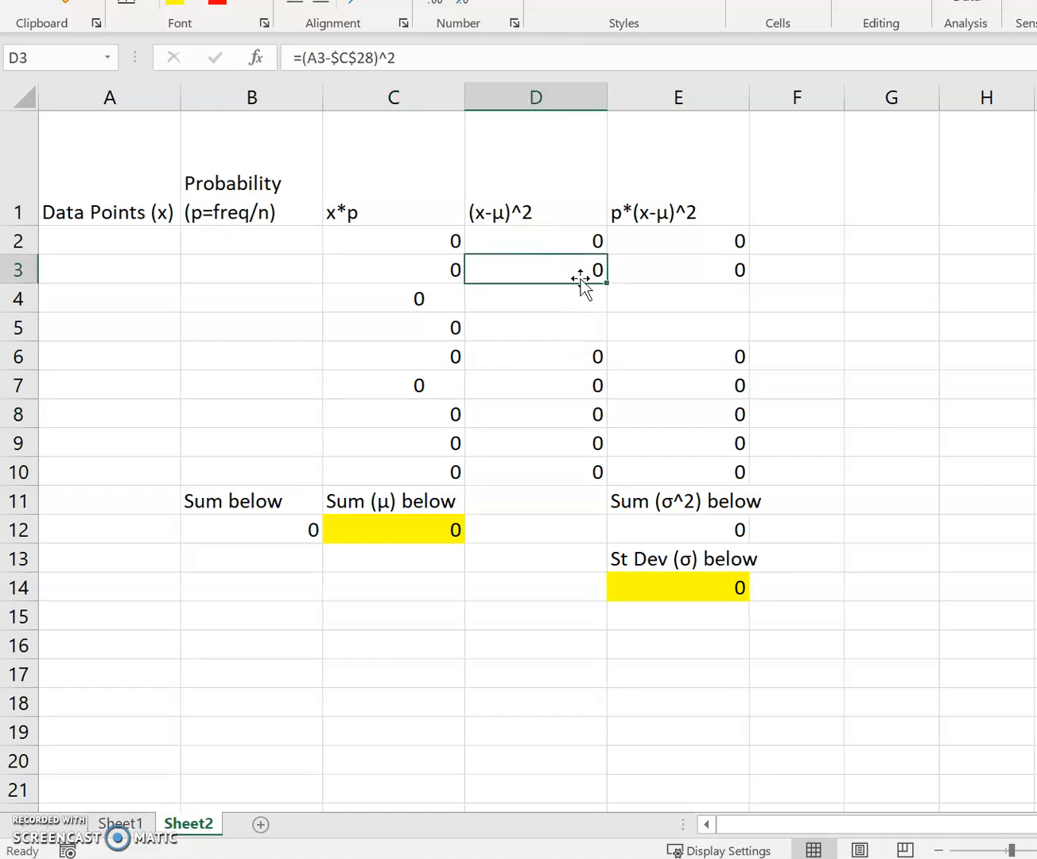
{"action": "left_click_drag", "start_coordinate": [607, 282], "coordinate": [603, 335]}
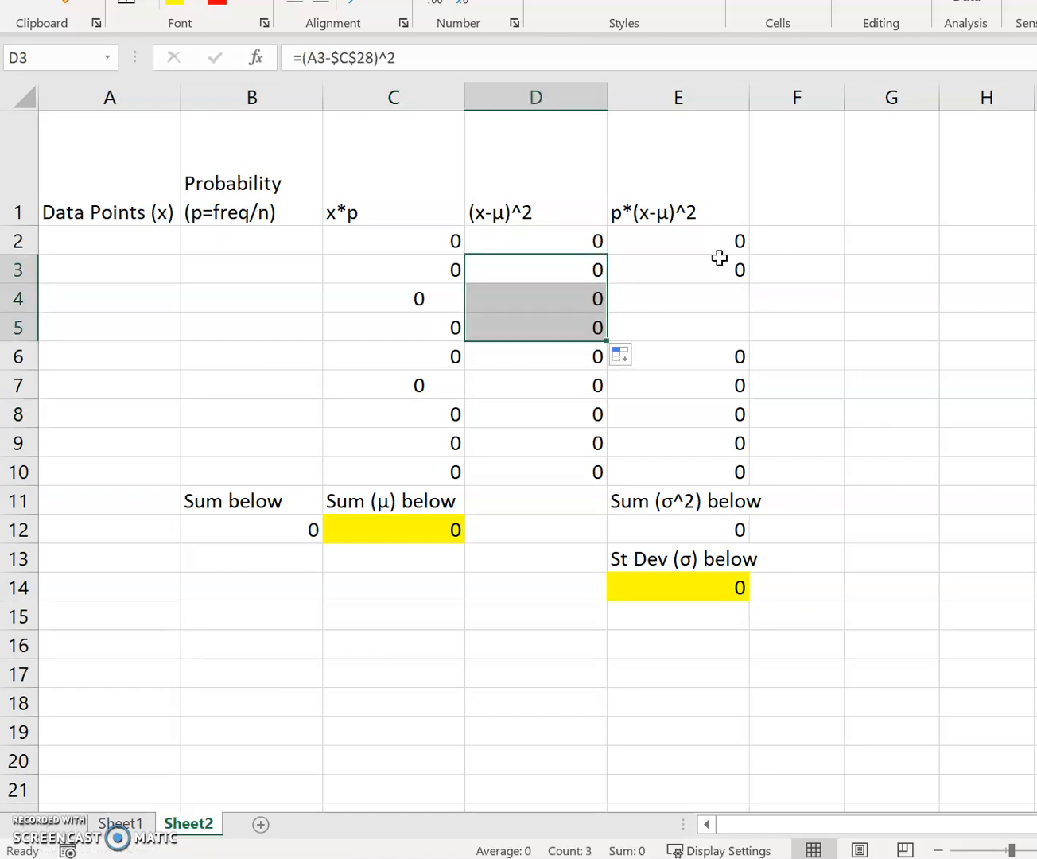
{"action": "left_click", "coordinate": [732, 270]}
{"action": "left_click_drag", "start_coordinate": [750, 284], "coordinate": [752, 339]}
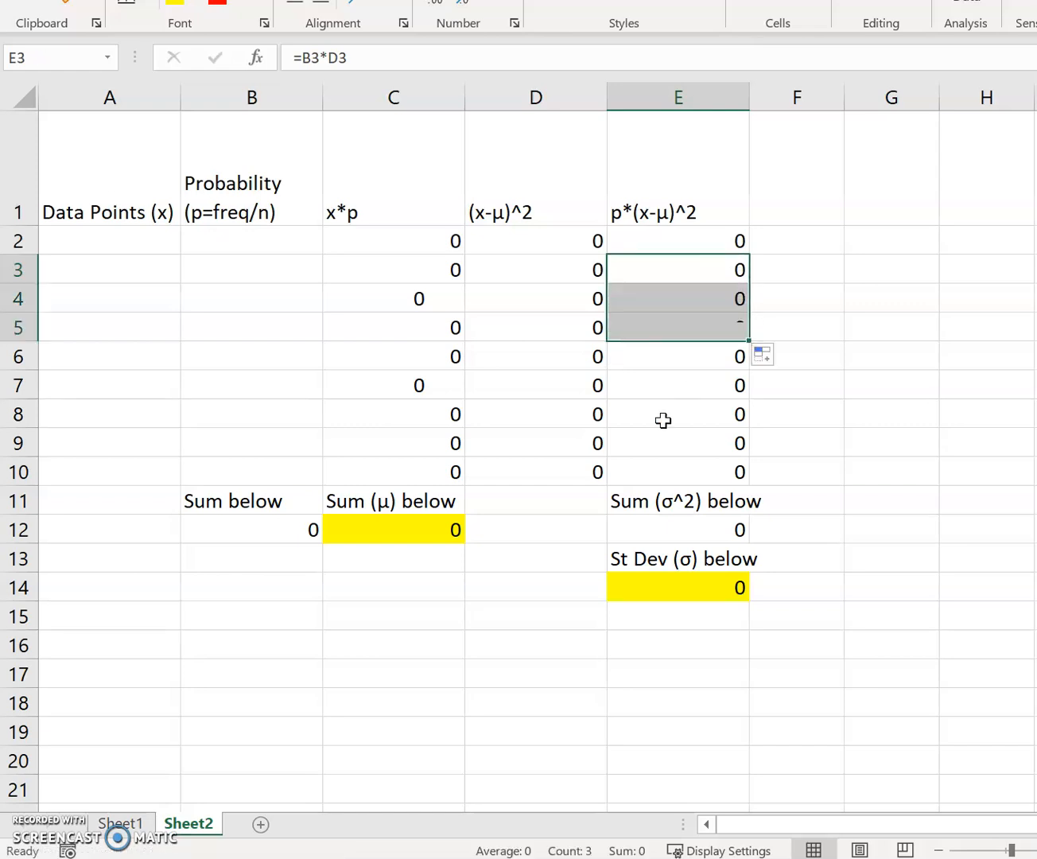
- Check the cell ranges summed by the mean formula in C12 and the variance formula in E12
{"action": "left_click", "coordinate": [421, 536]}
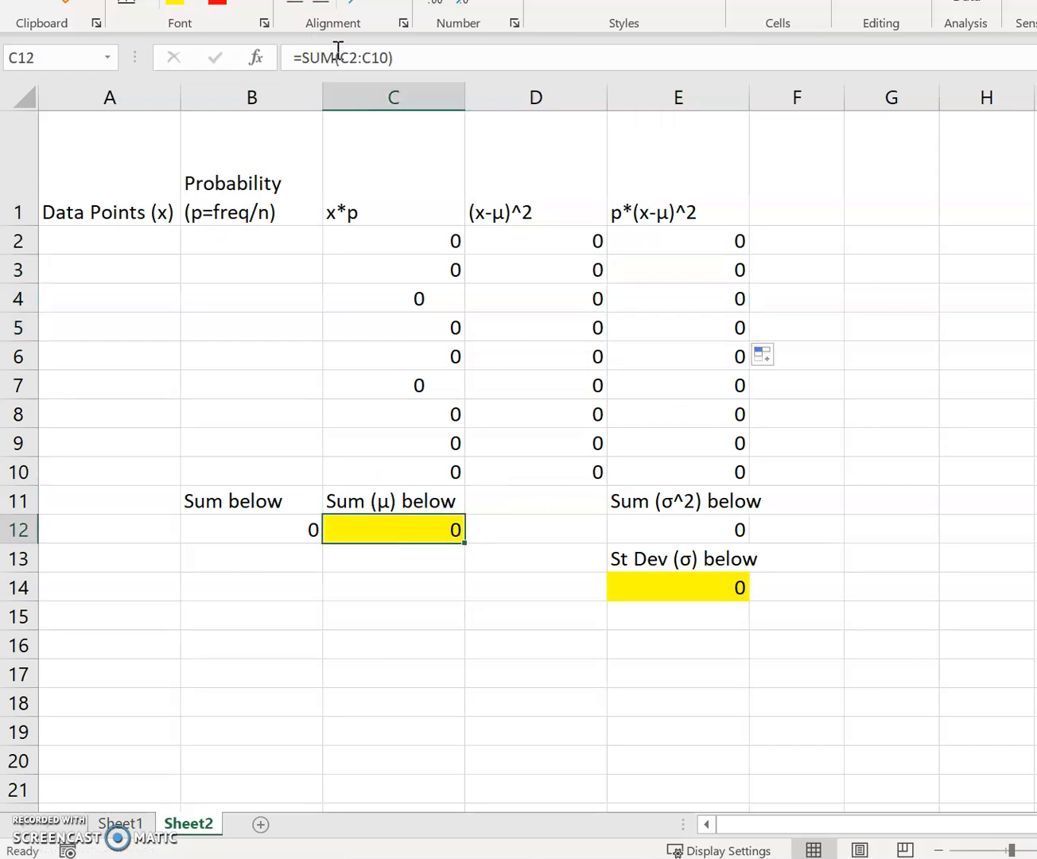
{"action": "left_click", "coordinate": [405, 56]}
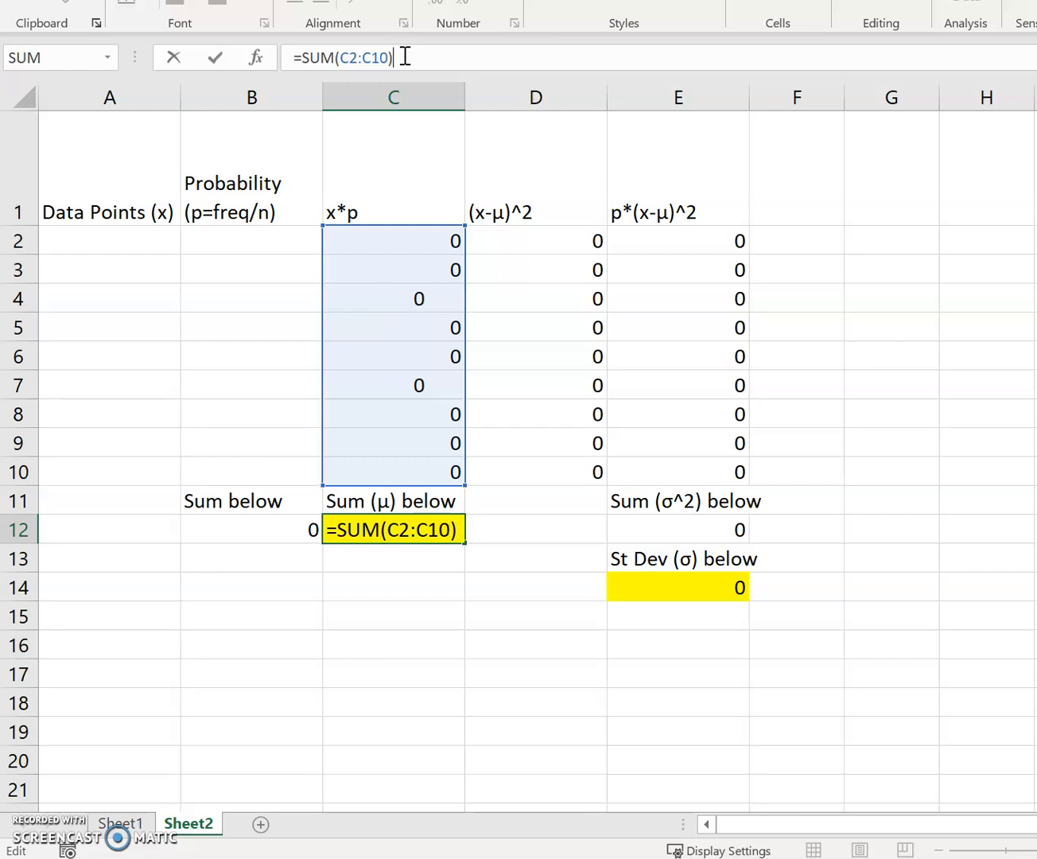
{"action": "key", "text": "Return"}
{"action": "left_click", "coordinate": [692, 525]}
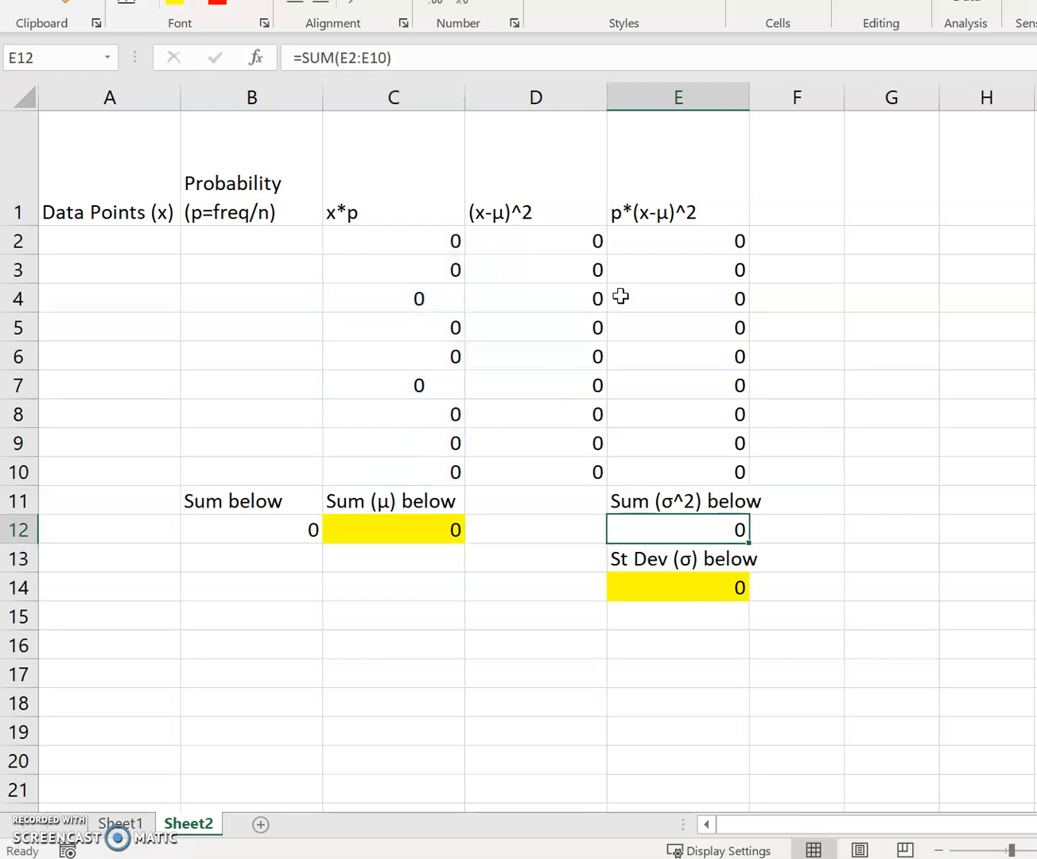
{"action": "left_click", "coordinate": [484, 59]}
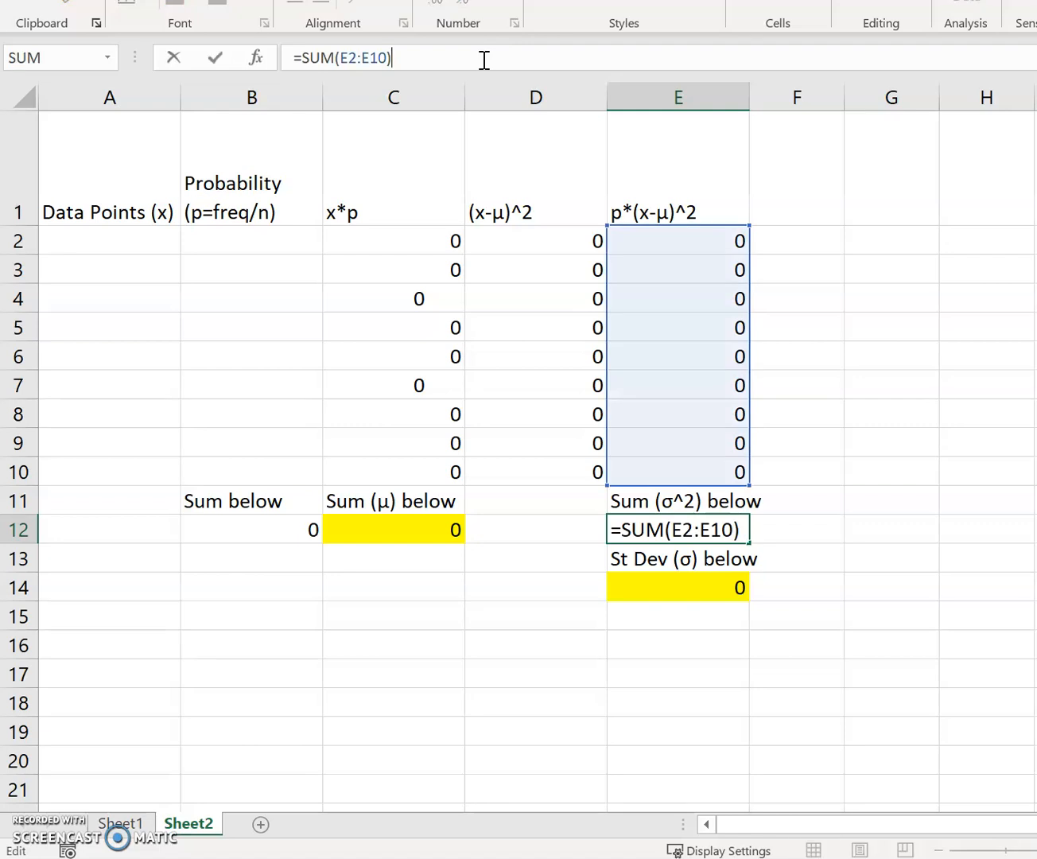
{"action": "key", "text": "Return"}
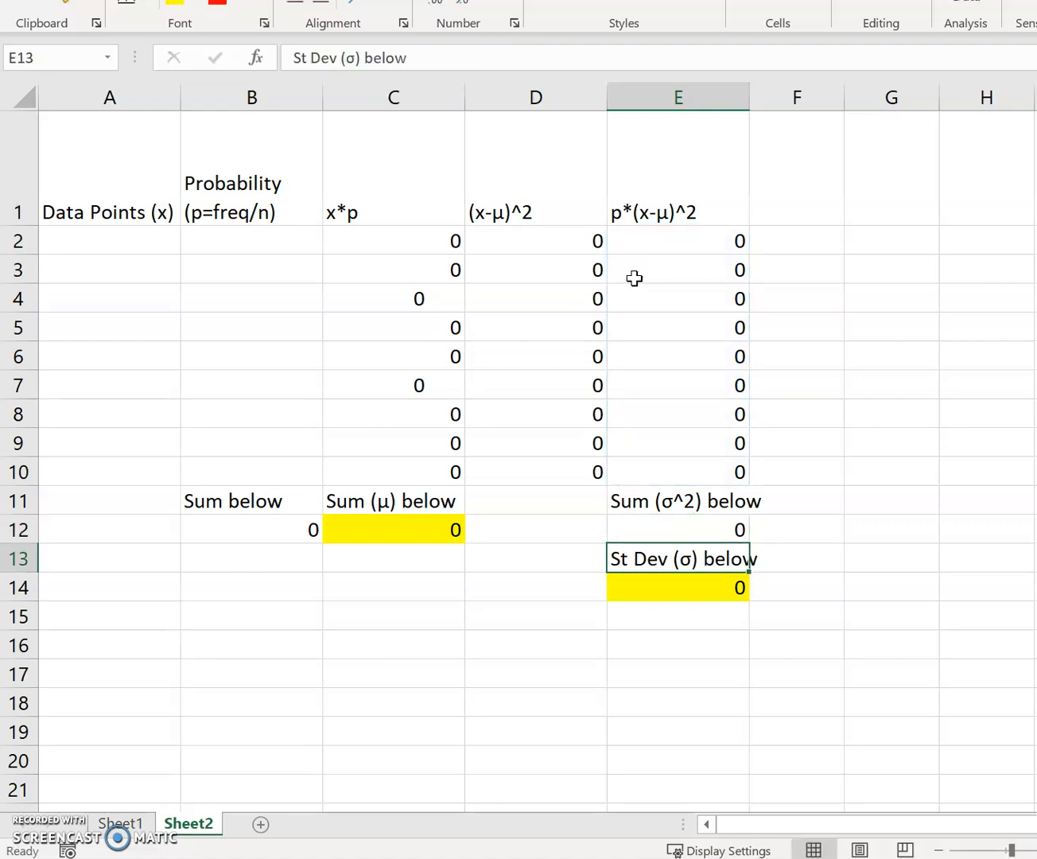
{"action": "left_click", "coordinate": [694, 530]}
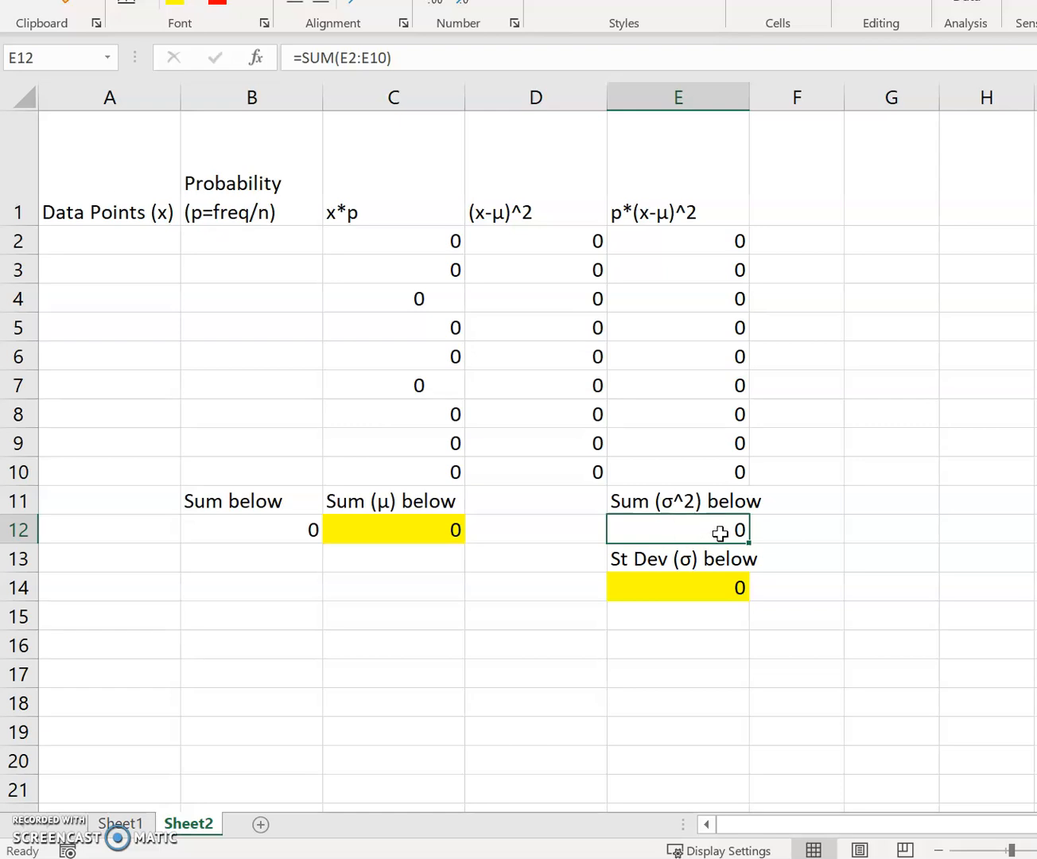
{"action": "left_click", "coordinate": [398, 58]}
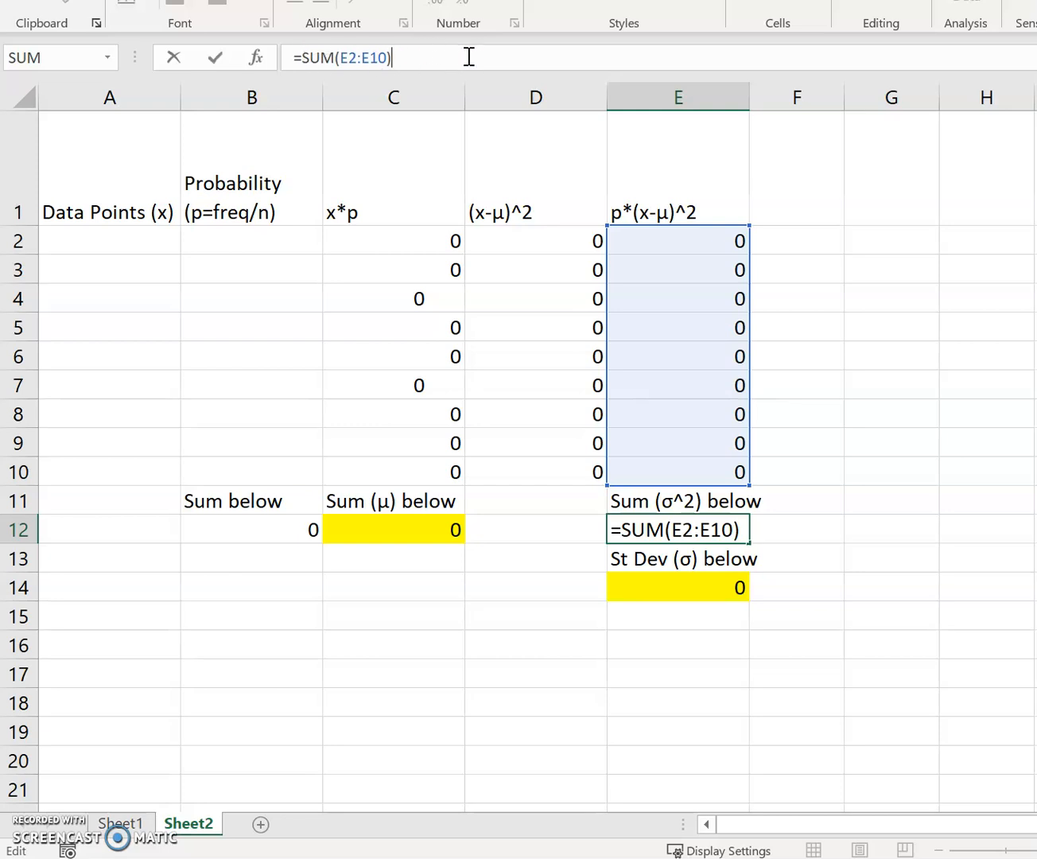
{"action": "key", "text": "Return"}
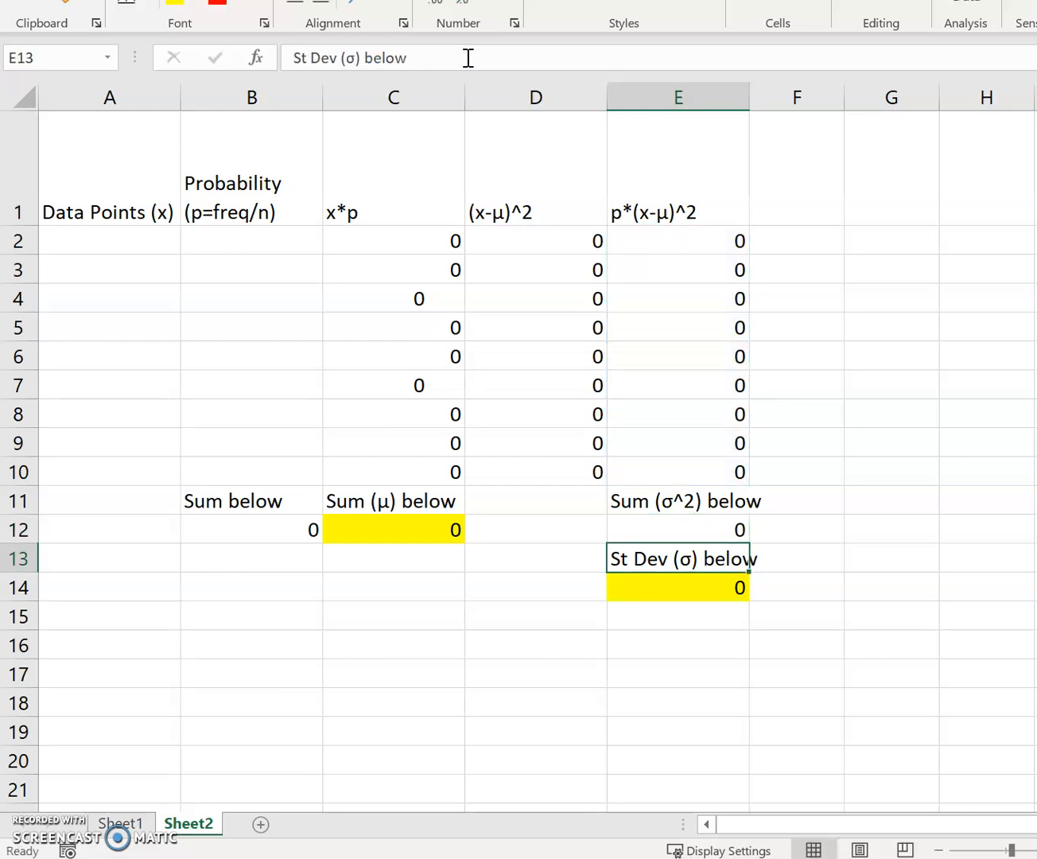
- Enter 1/9 as the probability of the first data point in B2
{"action": "left_click", "coordinate": [241, 233]}
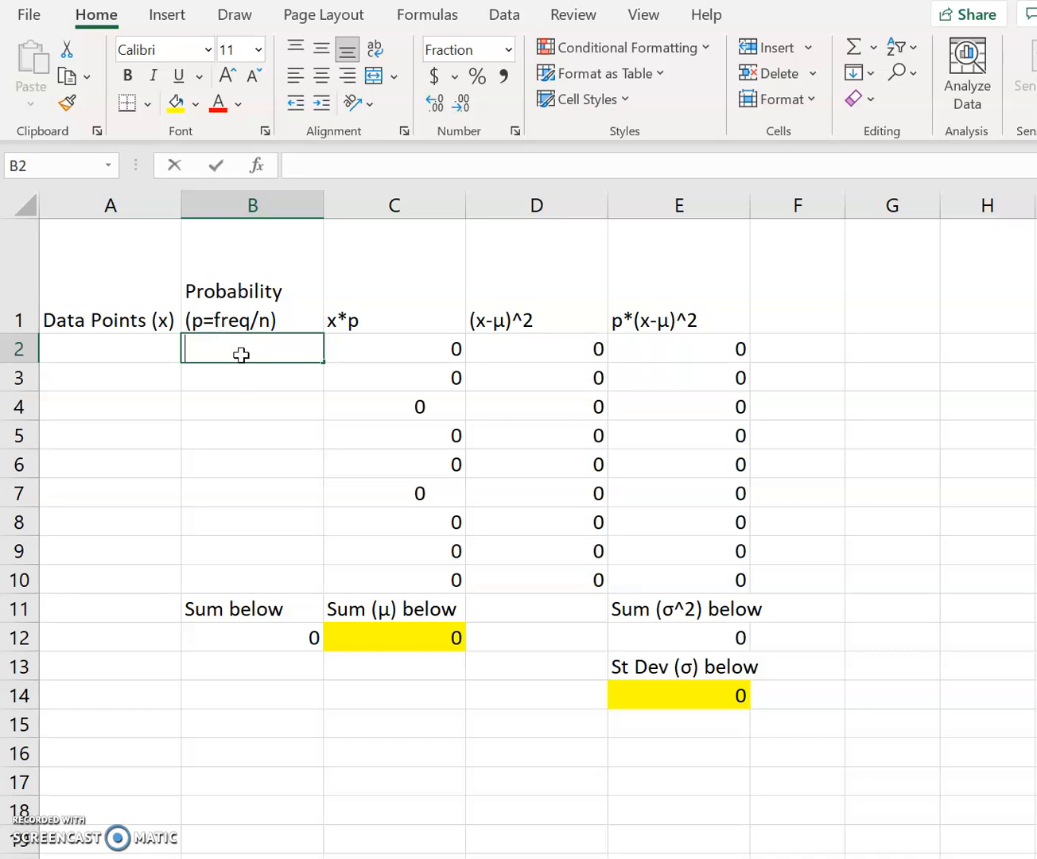
{"action": "type", "text": "1/9"}
{"action": "key", "text": "Return"}
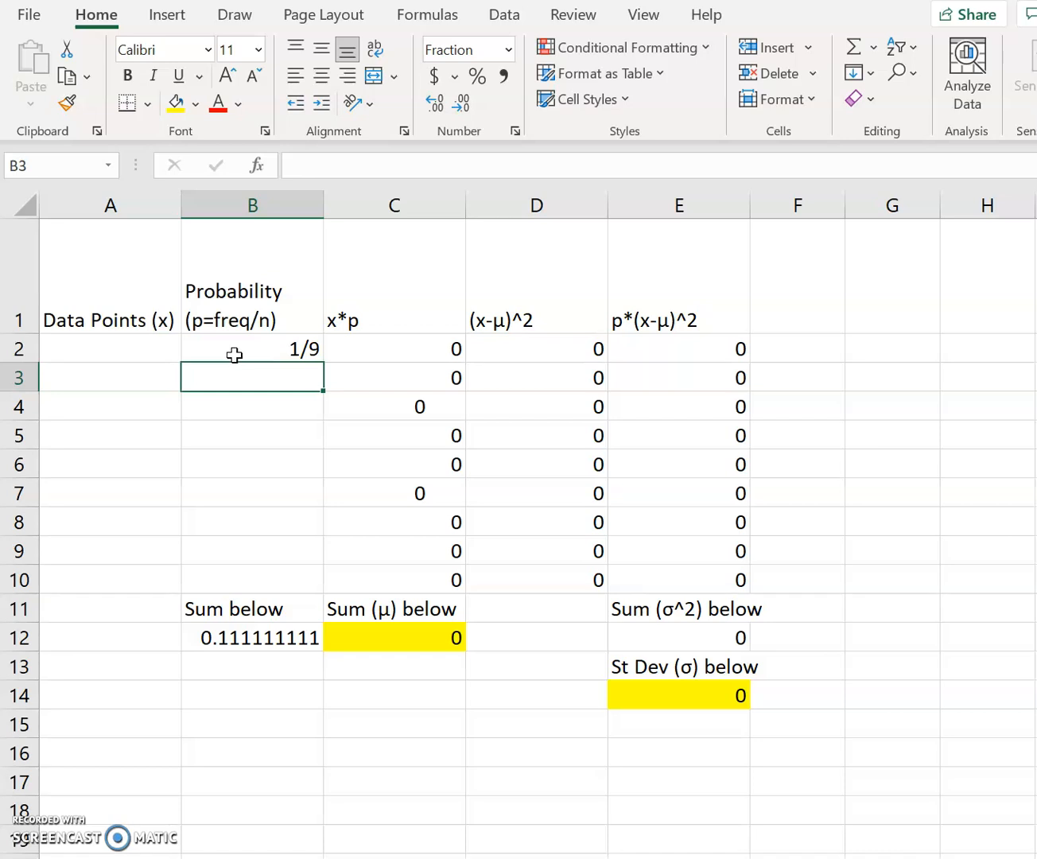
- Enter data points 1, 2 and 3 from A2 down and extend the series to 9 in A10
{"action": "left_click", "coordinate": [111, 348]}
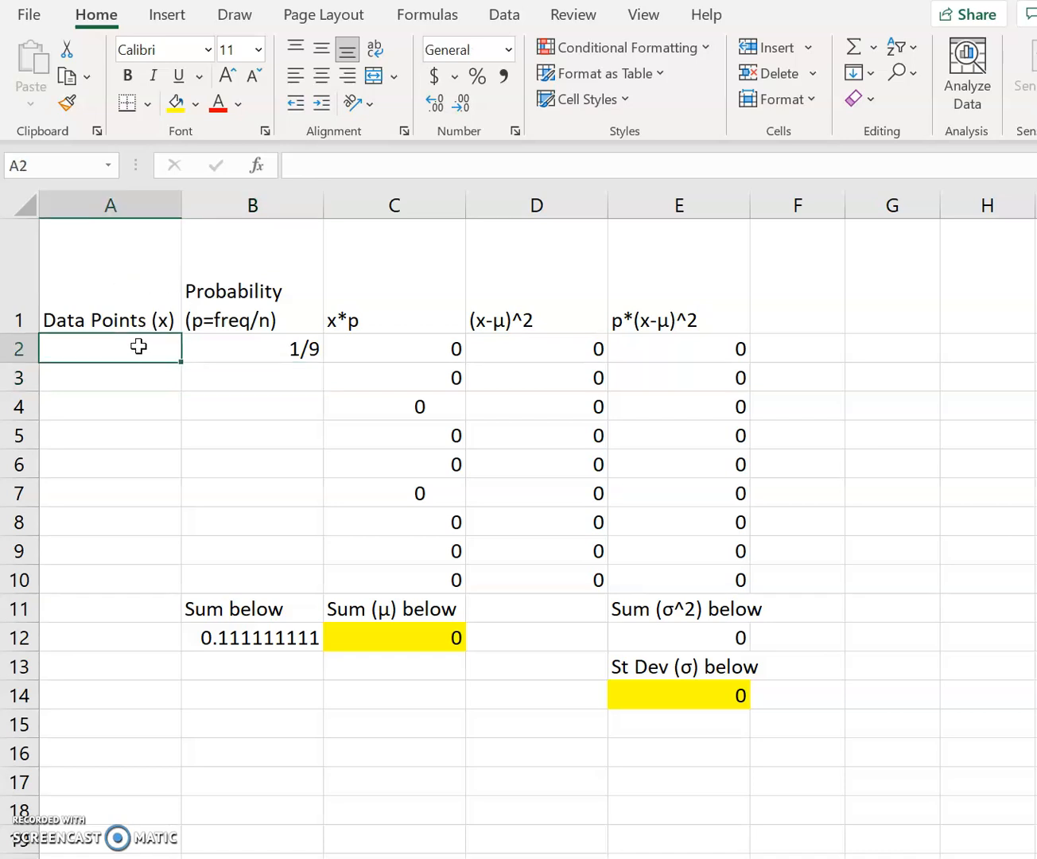
{"action": "type", "text": "1"}
{"action": "key", "text": "Return"}
{"action": "type", "text": "2"}
{"action": "key", "text": "Return"}
{"action": "type", "text": "3"}
{"action": "key", "text": "Return"}
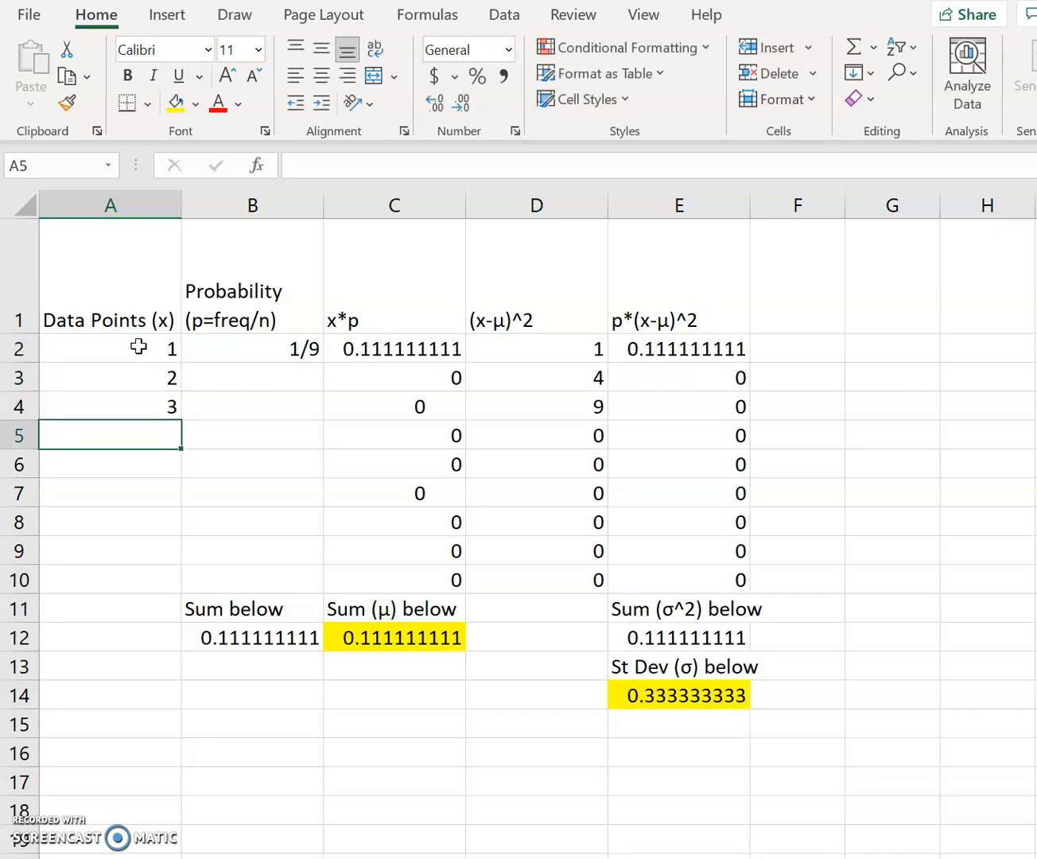
{"action": "left_click_drag", "start_coordinate": [157, 349], "coordinate": [169, 582]}
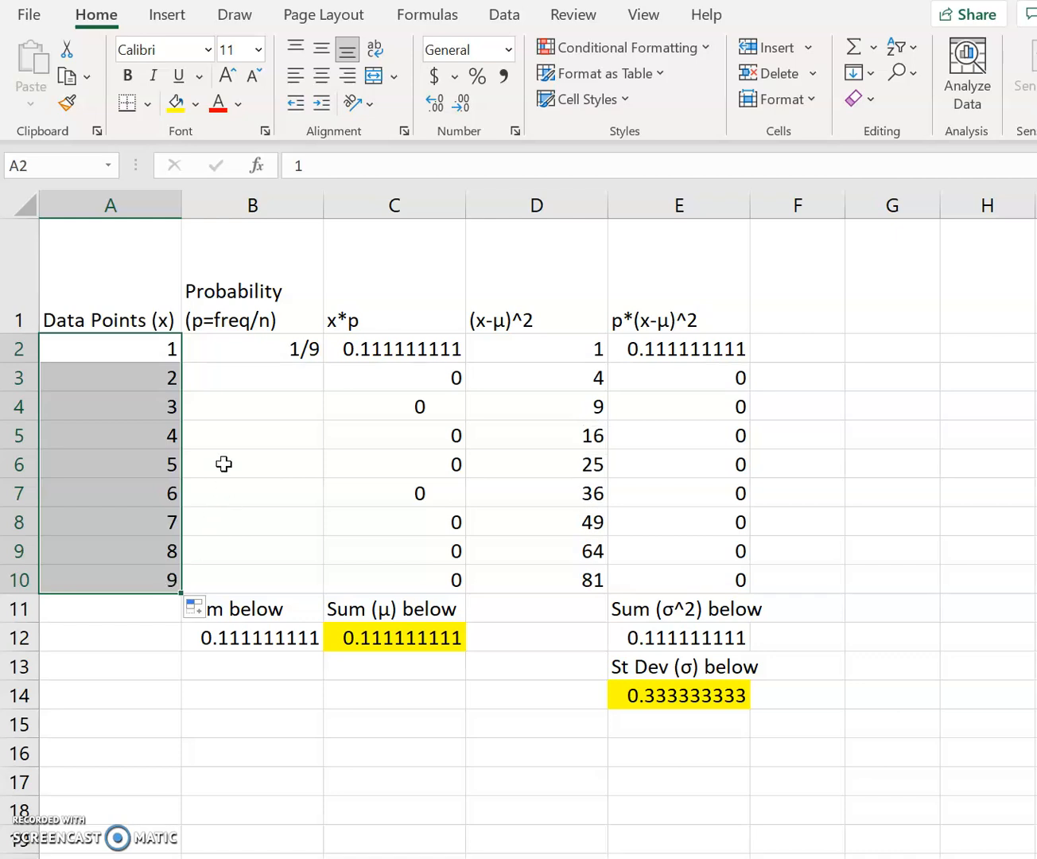
- Fill the 1/9 probability from B2 down through B10
{"action": "left_click", "coordinate": [259, 409]}
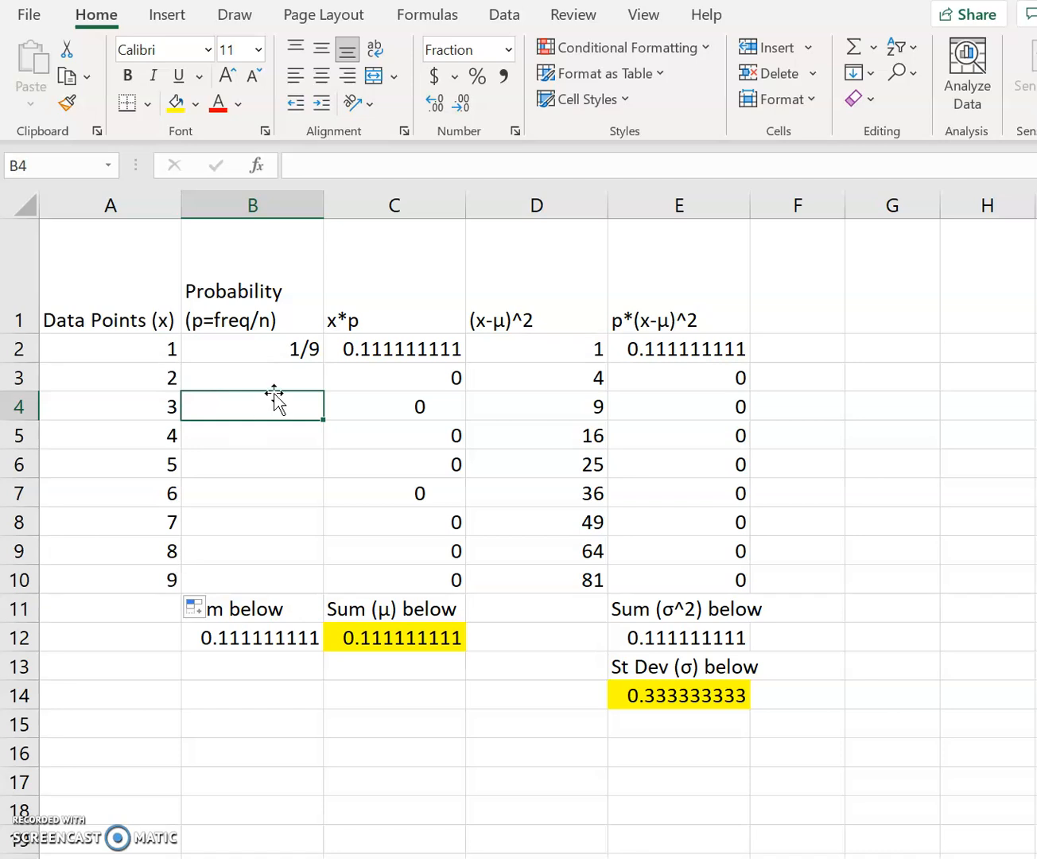
{"action": "left_click", "coordinate": [260, 350]}
{"action": "left_click_drag", "start_coordinate": [323, 367], "coordinate": [324, 593]}
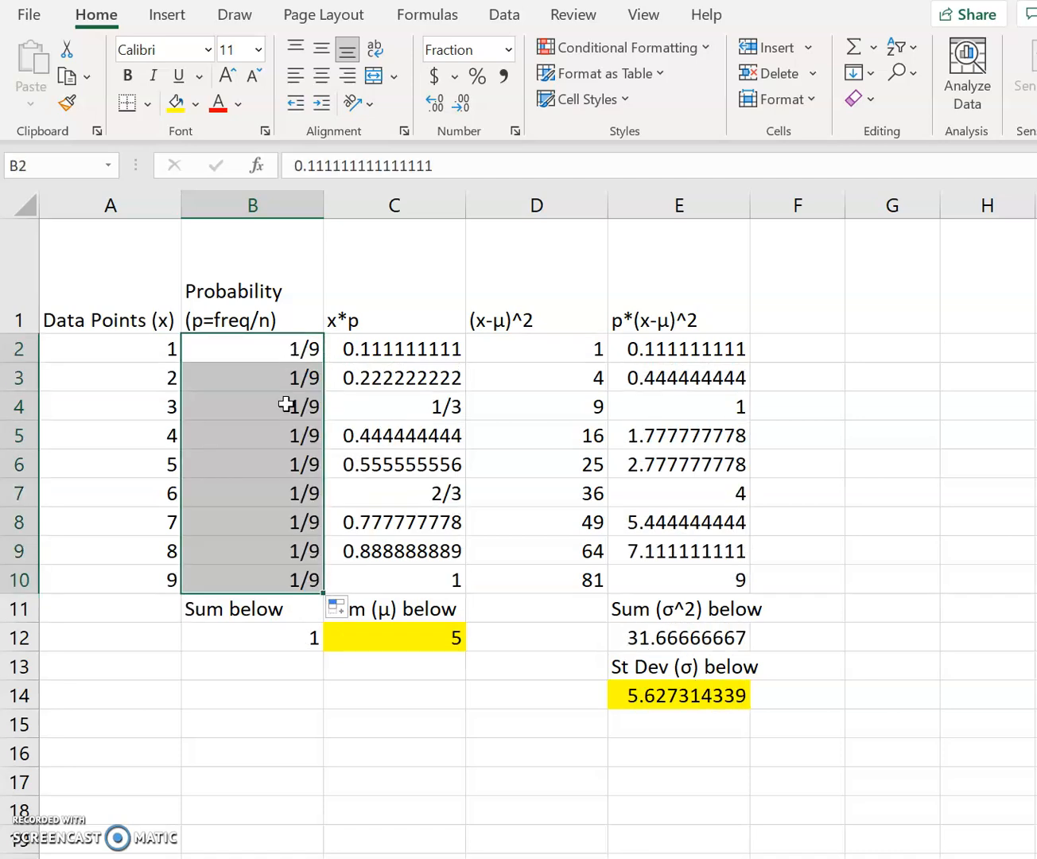
{"action": "left_click", "coordinate": [286, 445]}
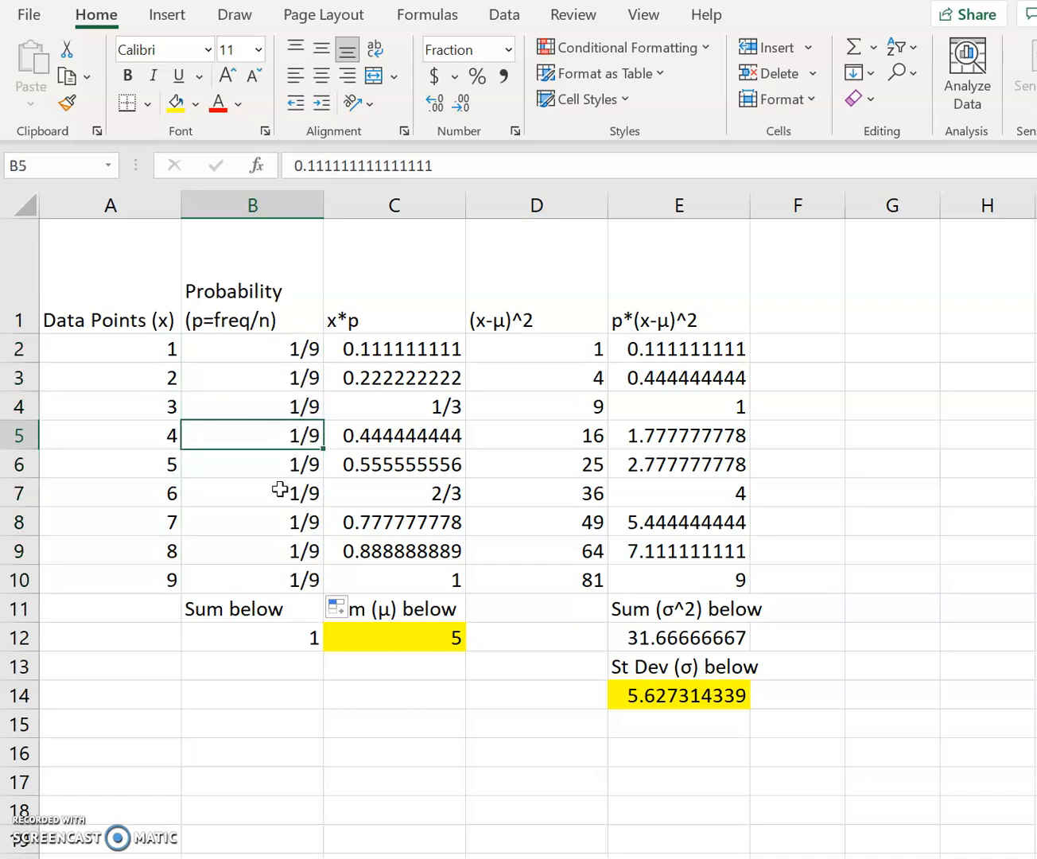
- Check the data-point and probability pairs in rows 2 and 3, the x*p formula in C2, and the sum formulas in C12 and B12
{"action": "left_click", "coordinate": [90, 344]}
{"action": "left_click", "coordinate": [249, 351]}
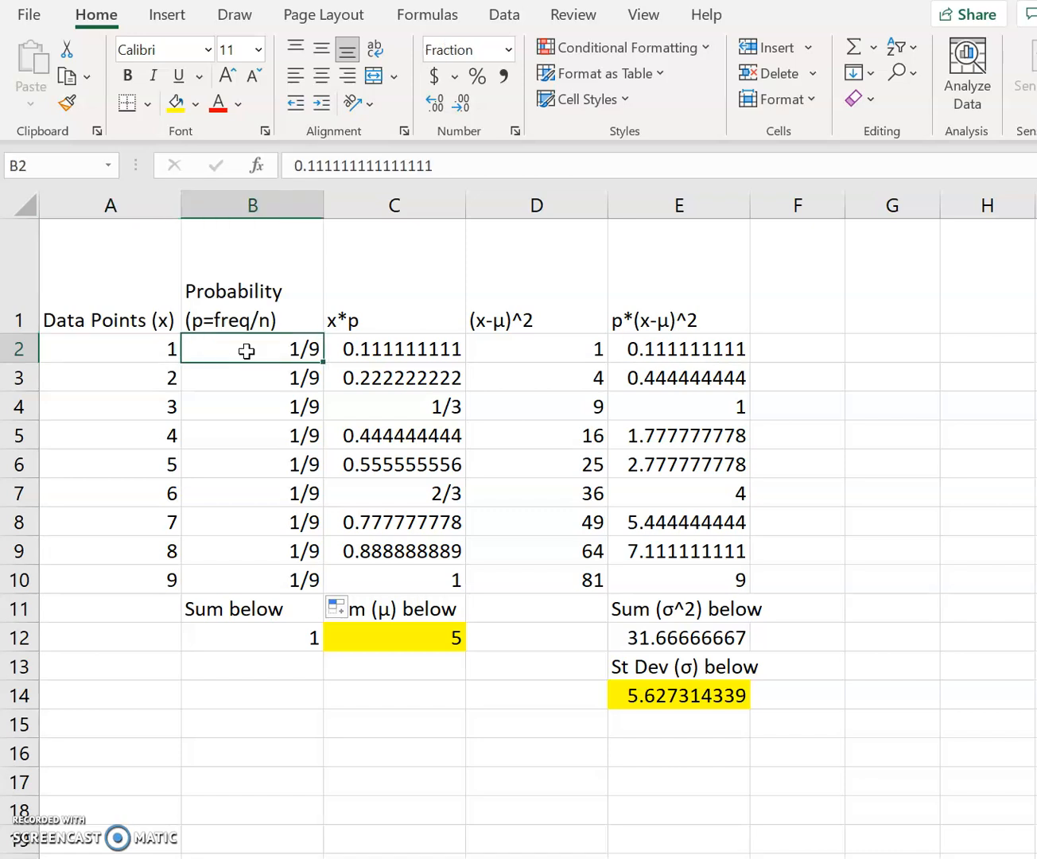
{"action": "left_click", "coordinate": [168, 376]}
{"action": "left_click", "coordinate": [288, 380]}
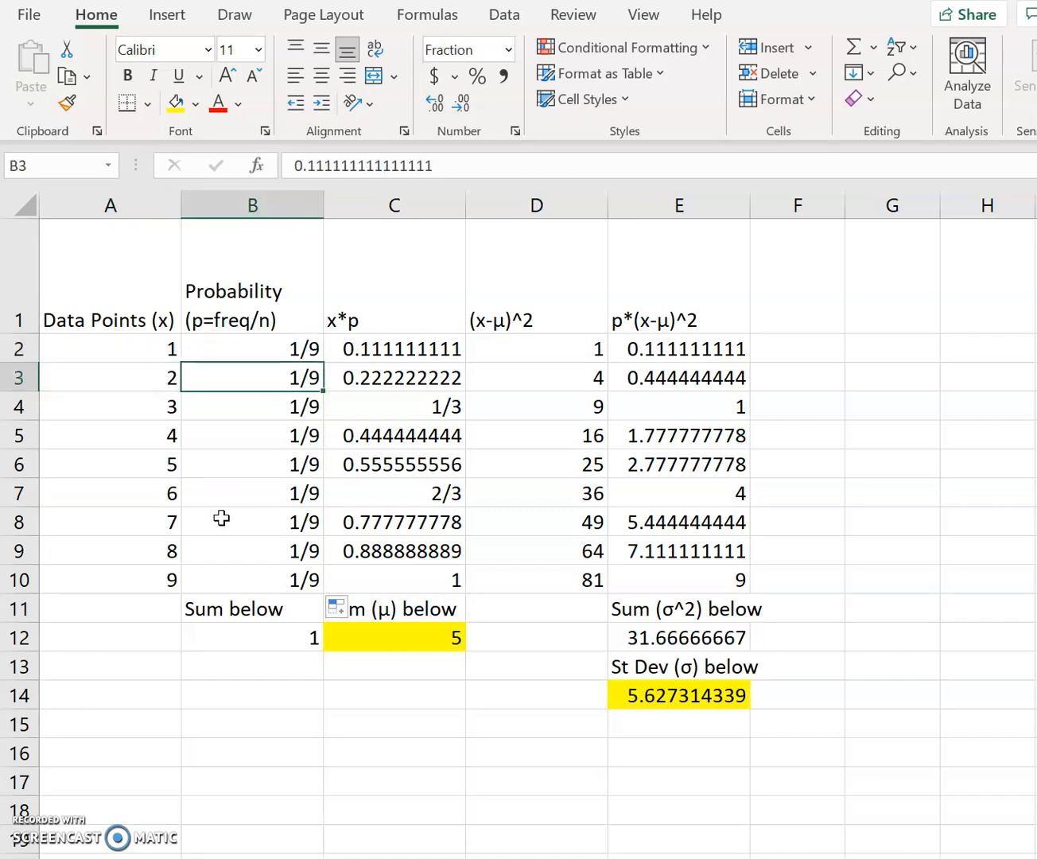
{"action": "left_click", "coordinate": [400, 351]}
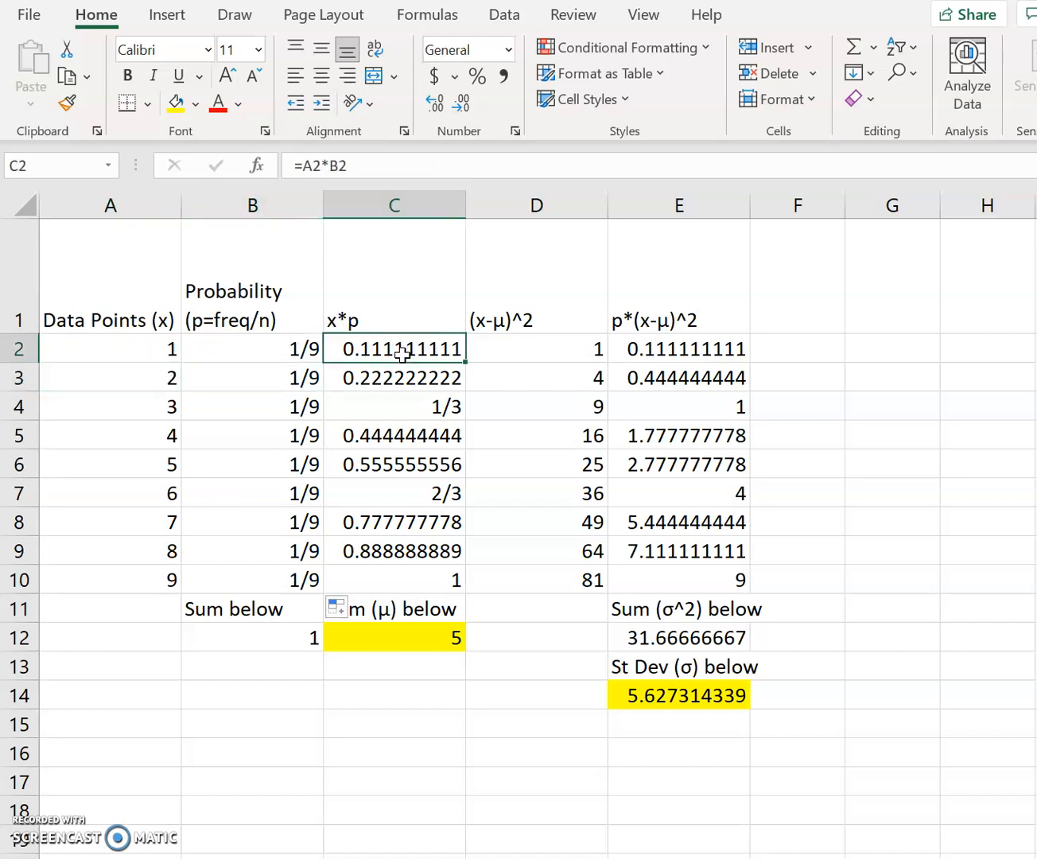
{"action": "left_click", "coordinate": [392, 171]}
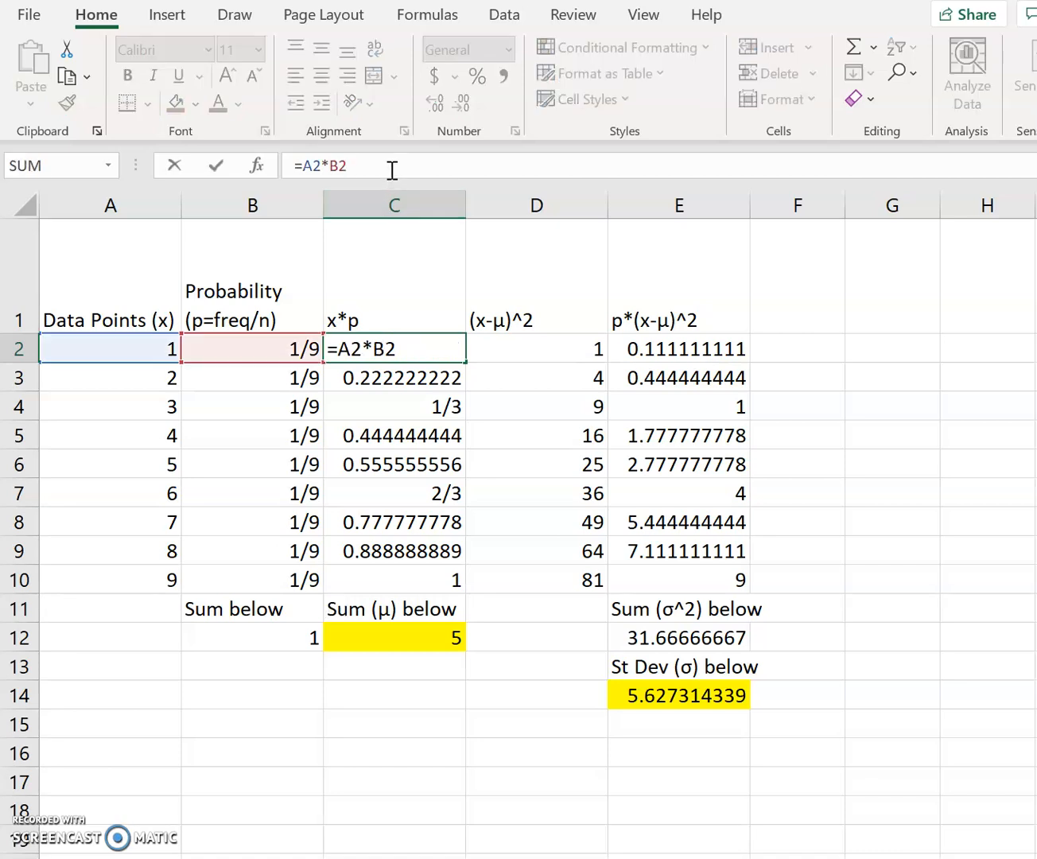
{"action": "key", "text": "Return"}
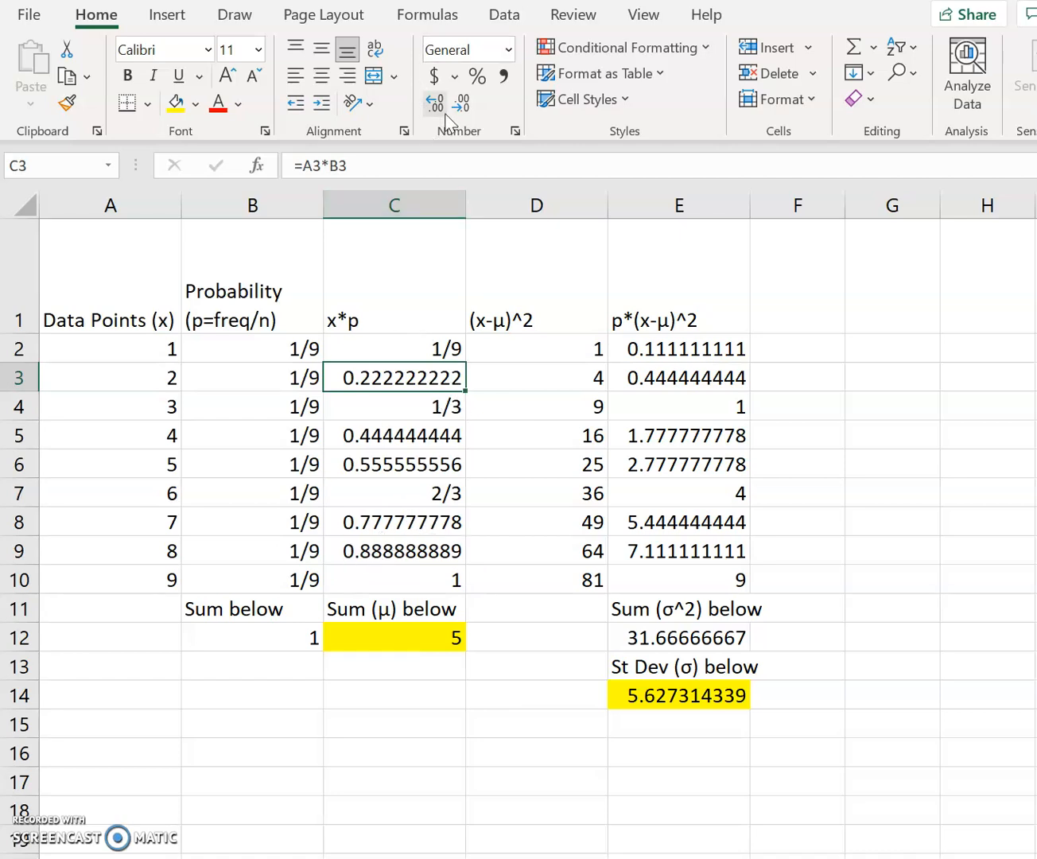
{"action": "left_click", "coordinate": [386, 638]}
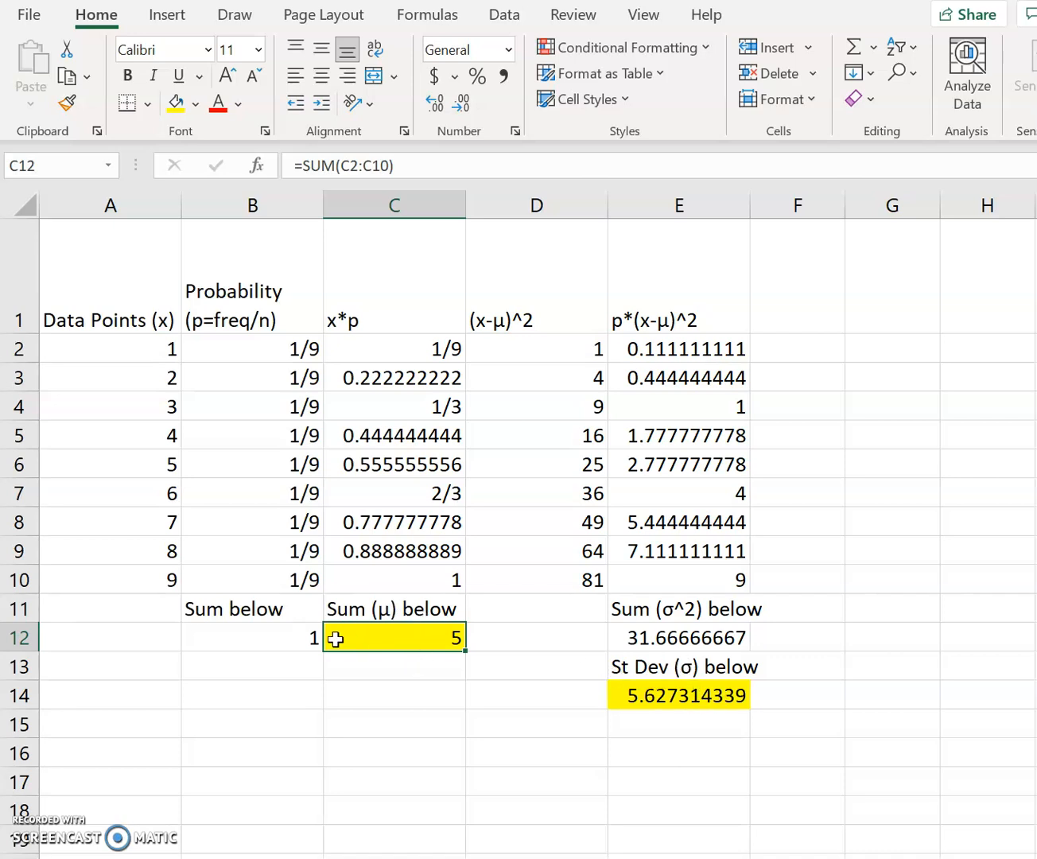
{"action": "left_click", "coordinate": [261, 632]}
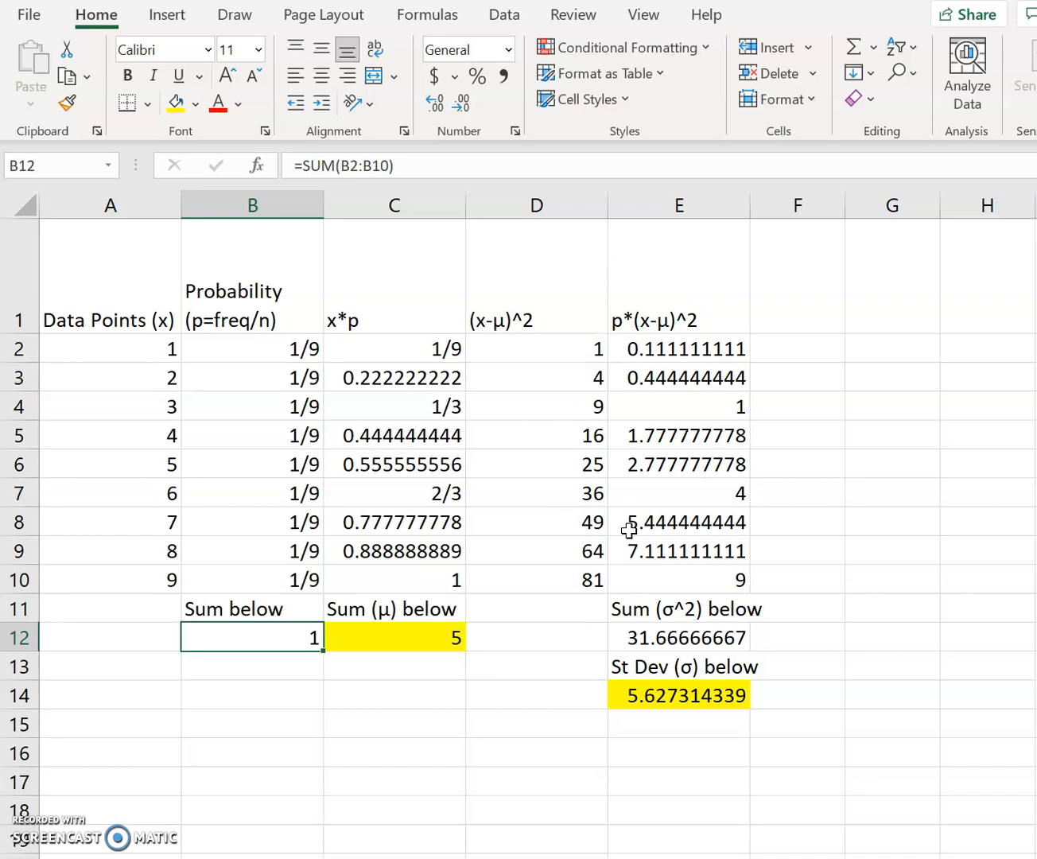
- Inspect the mean reference in the (x-μ)^2 formulas and change the one in D5 to $C$12
{"action": "left_click", "coordinate": [558, 582]}
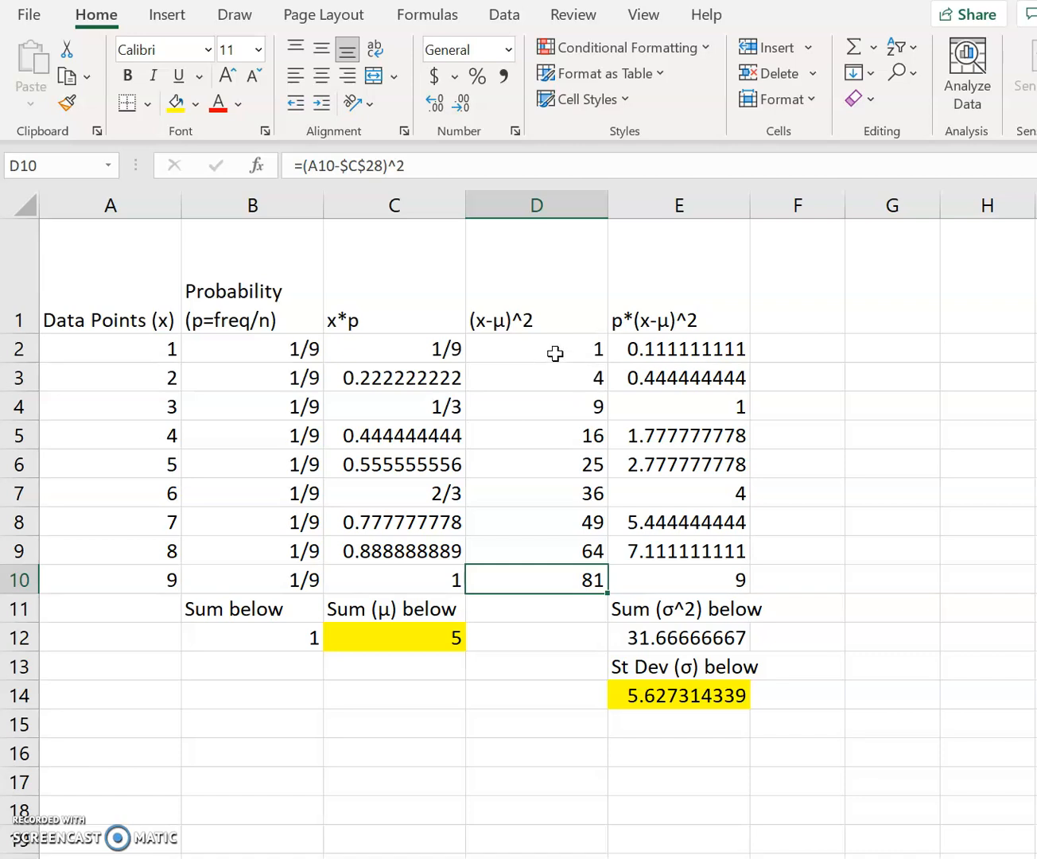
{"action": "left_click", "coordinate": [552, 443]}
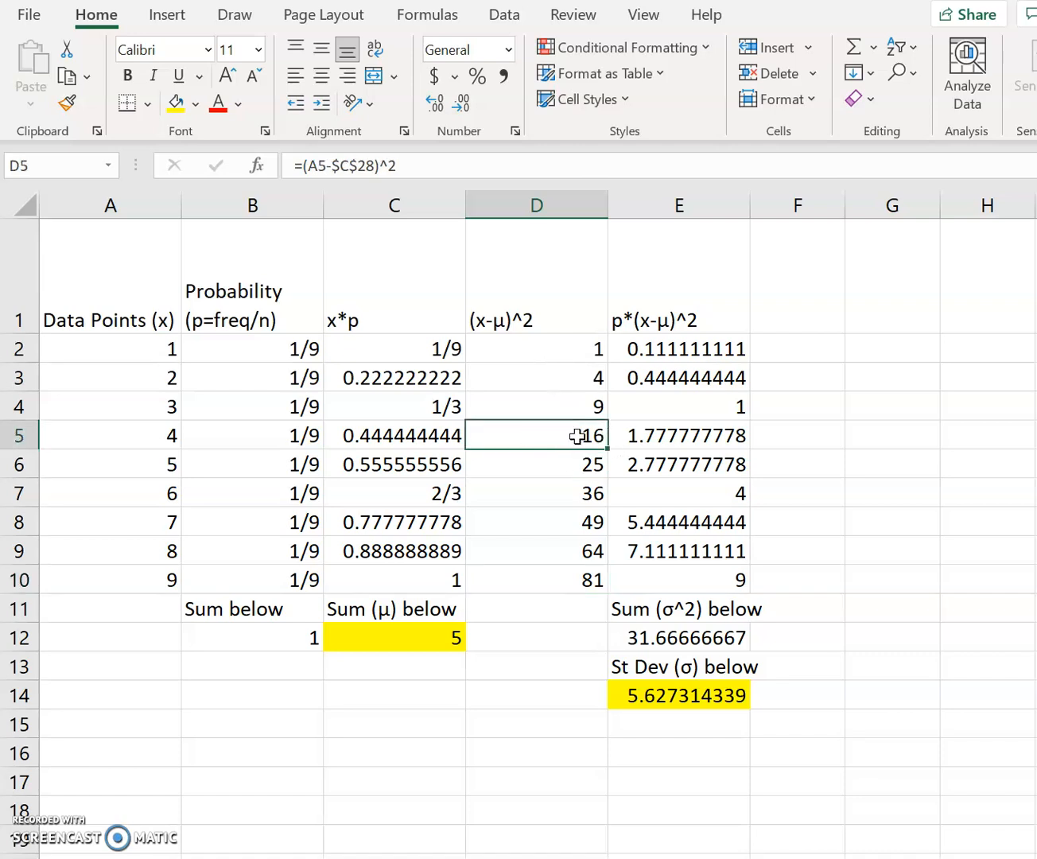
{"action": "left_click", "coordinate": [422, 170]}
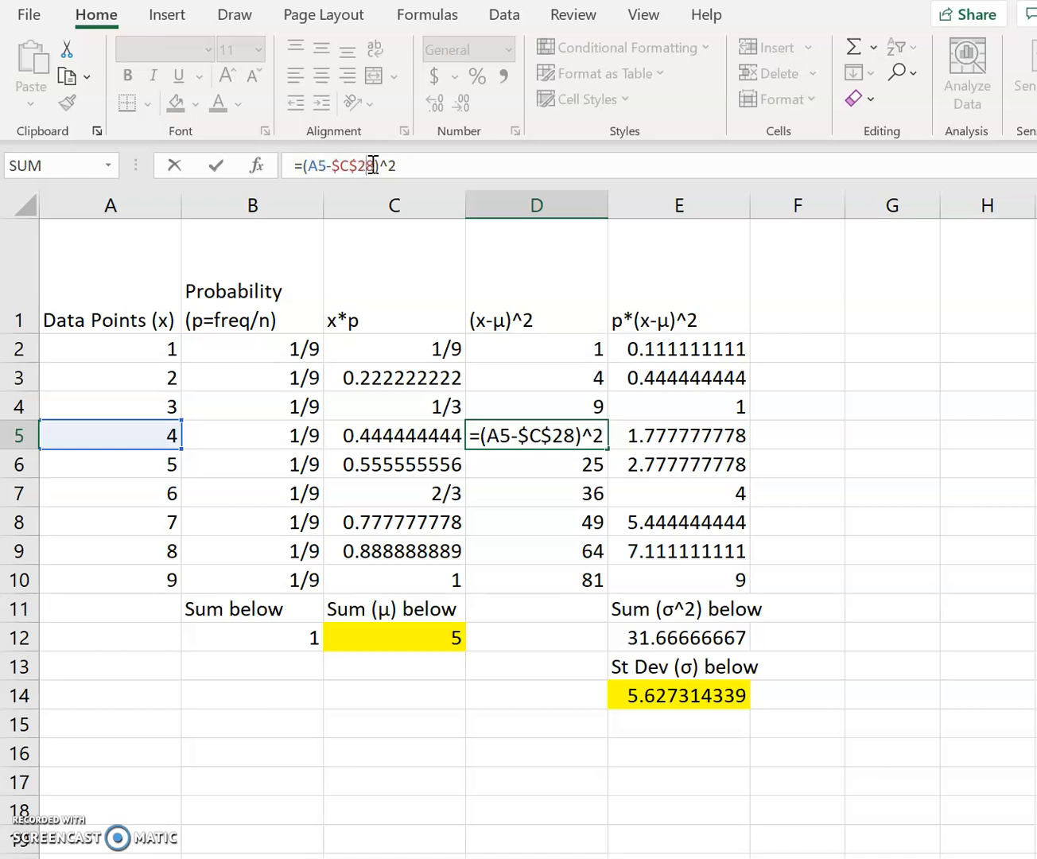
{"action": "scroll", "coordinate": [500, 641], "scroll_direction": "down", "scroll_amount": 4}
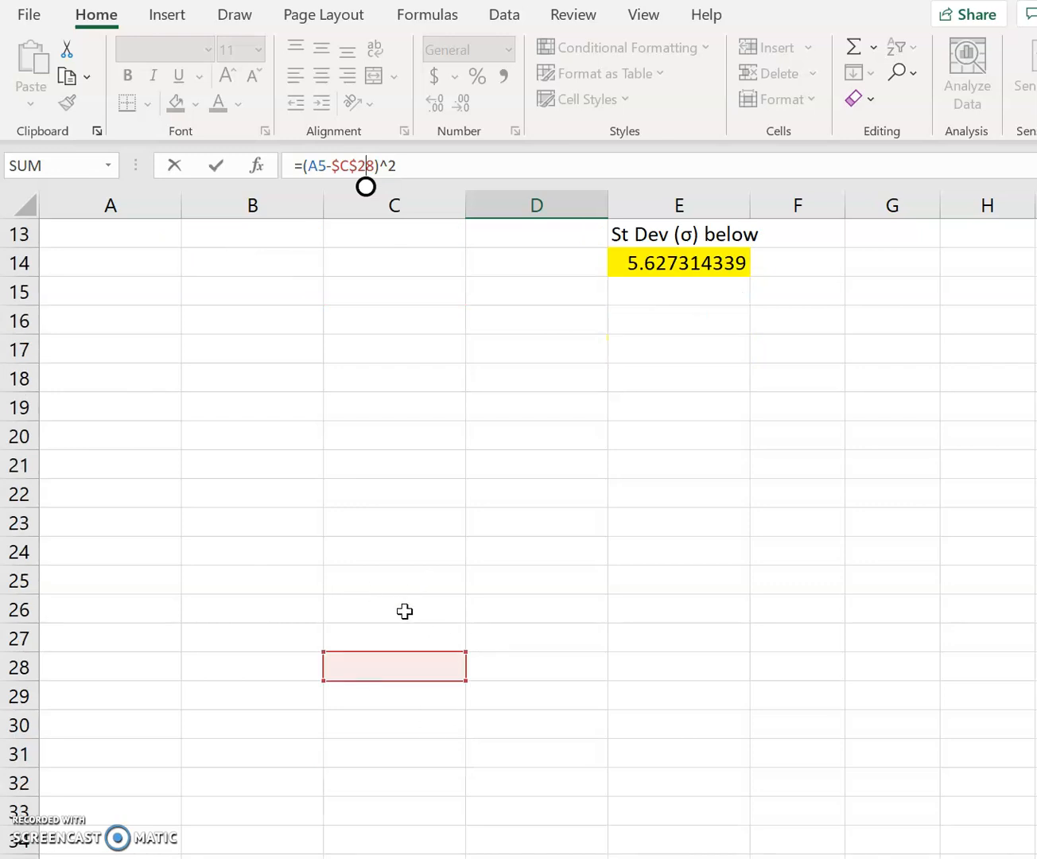
{"action": "scroll", "coordinate": [405, 611], "scroll_direction": "up", "scroll_amount": 4}
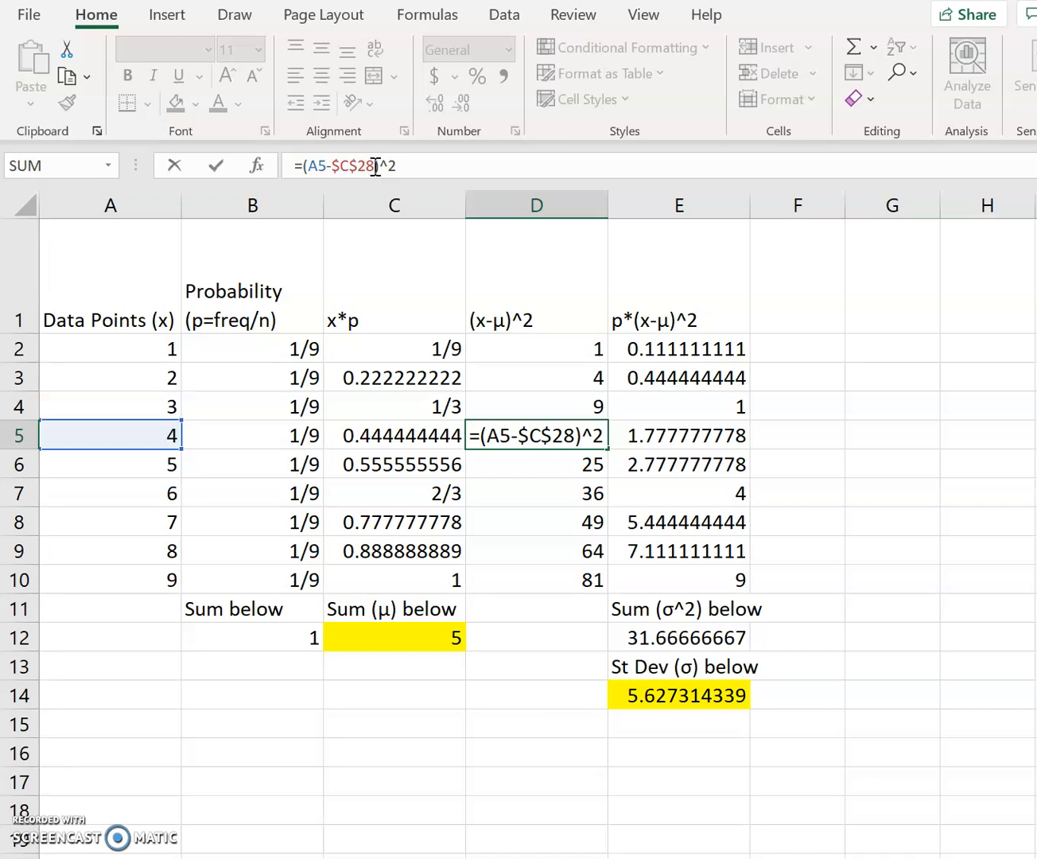
{"action": "key", "text": "BackSpace"}
{"action": "key", "text": "BackSpace"}
{"action": "type", "text": "12"}
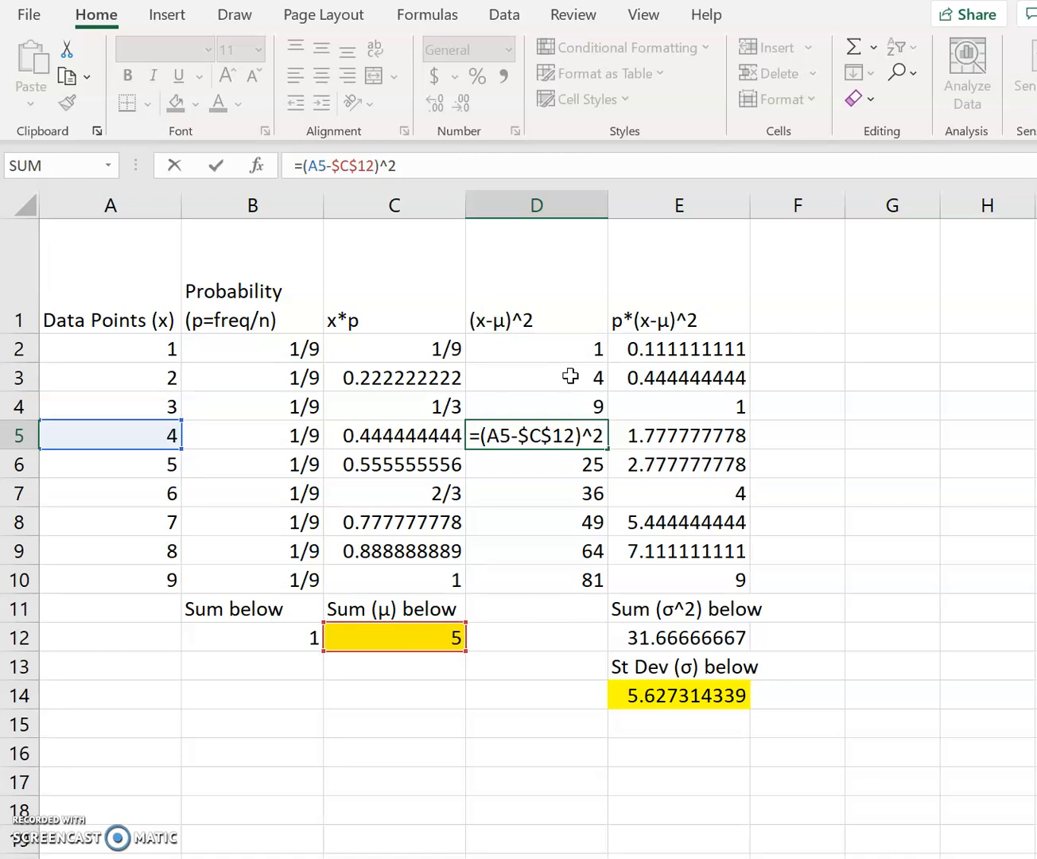
{"action": "key", "text": "Return"}
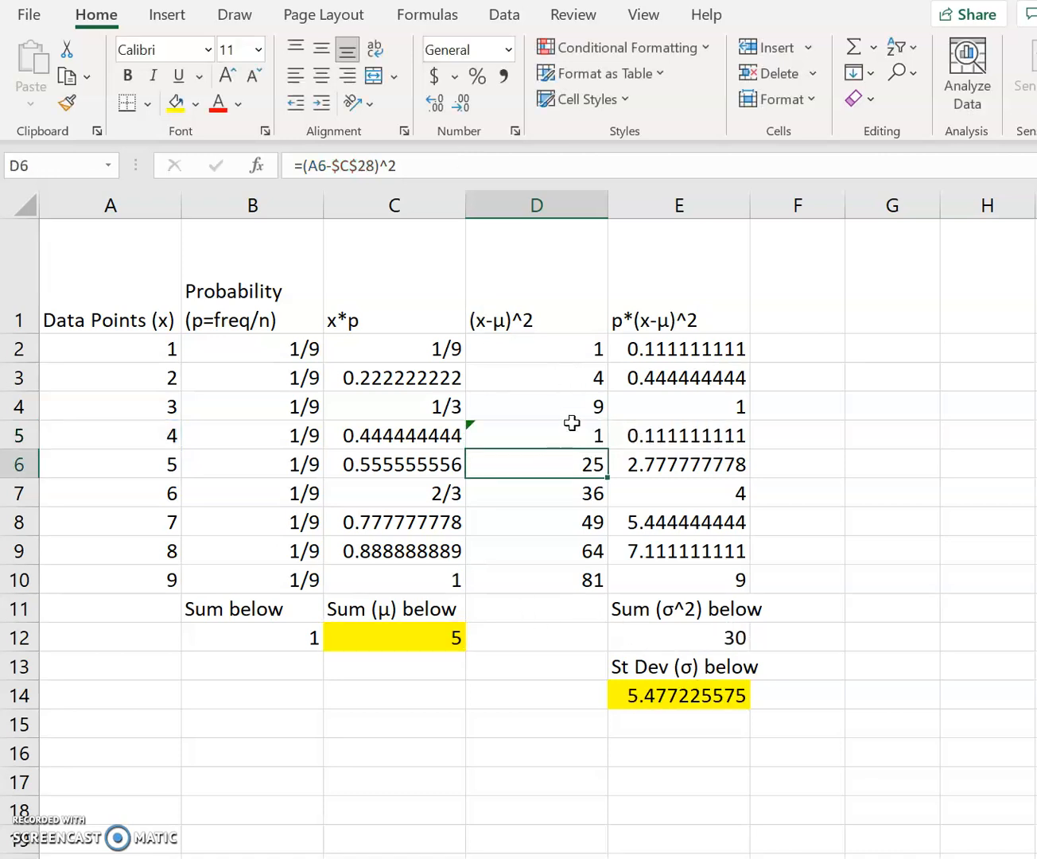
- Change the mean reference in D2's (x-μ)^2 formula to $C$12
{"action": "left_click", "coordinate": [568, 352]}
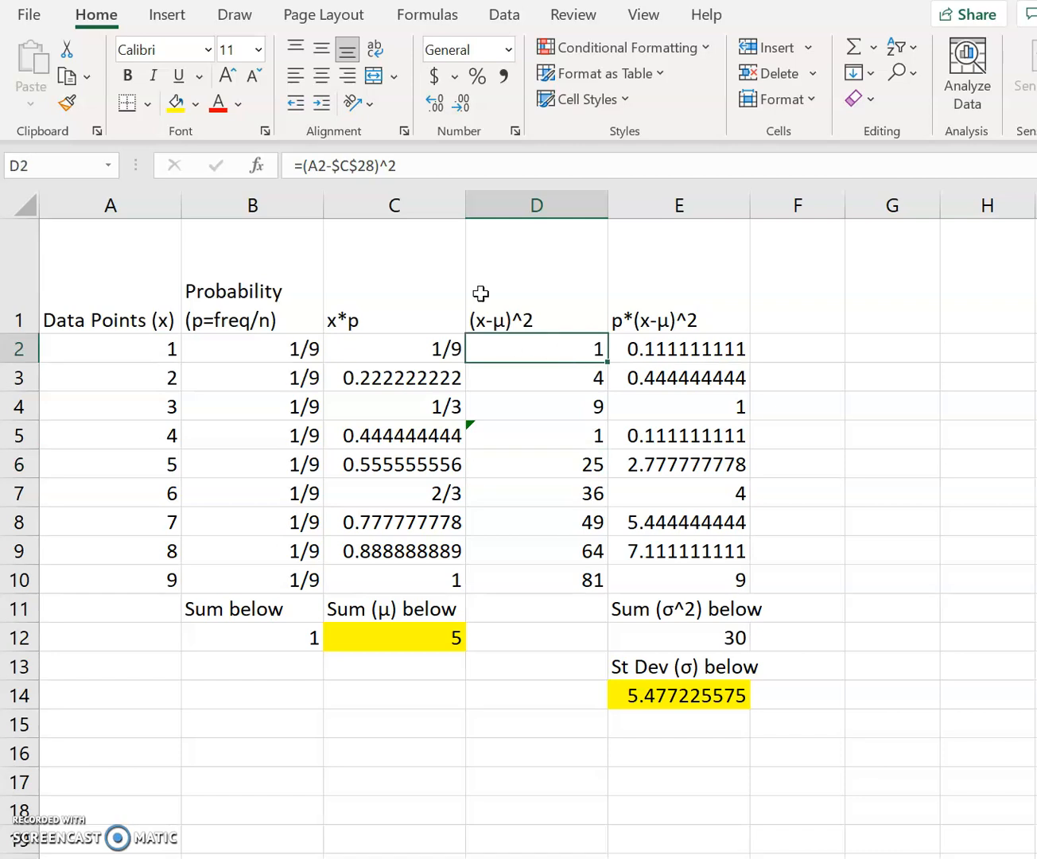
{"action": "left_click", "coordinate": [377, 165]}
{"action": "key", "text": "BackSpace"}
{"action": "key", "text": "BackSpace"}
{"action": "type", "text": "12"}
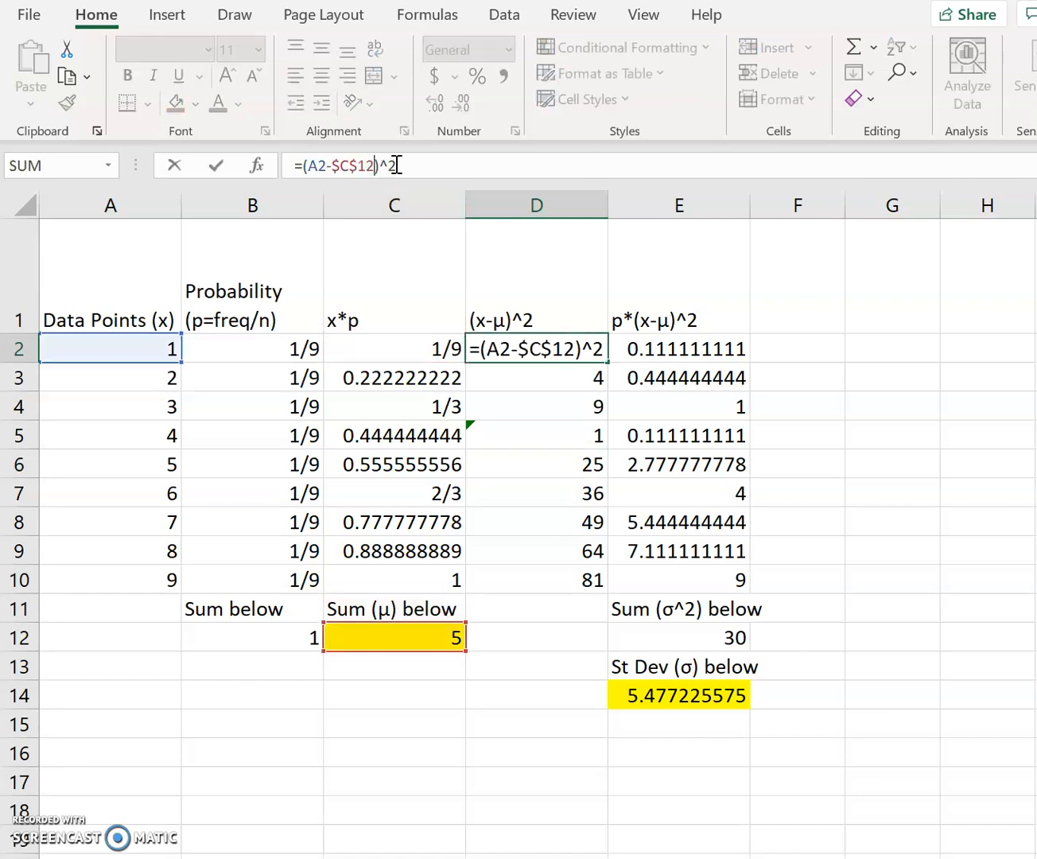
{"action": "key", "text": "Return"}
- Fill the (x-μ)^2 formula from D2 down through D10
{"action": "left_click", "coordinate": [590, 347]}
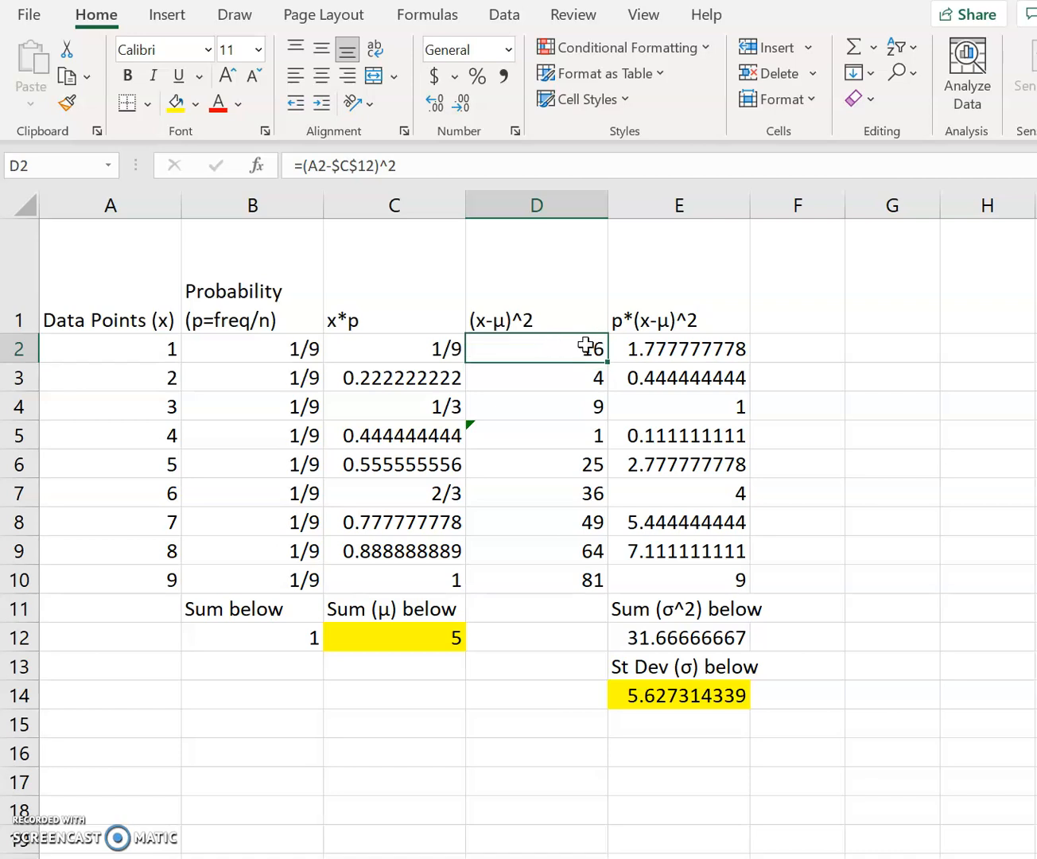
{"action": "left_click_drag", "start_coordinate": [606, 362], "coordinate": [556, 588]}
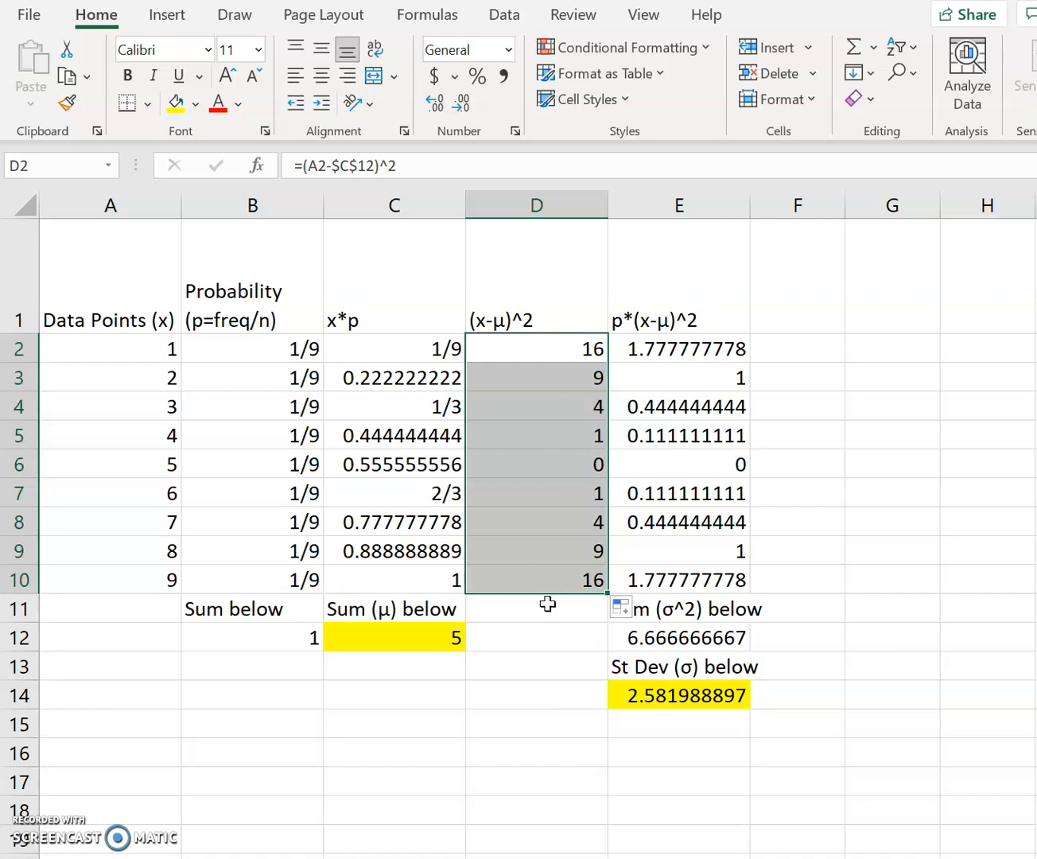
{"action": "left_click", "coordinate": [546, 616]}
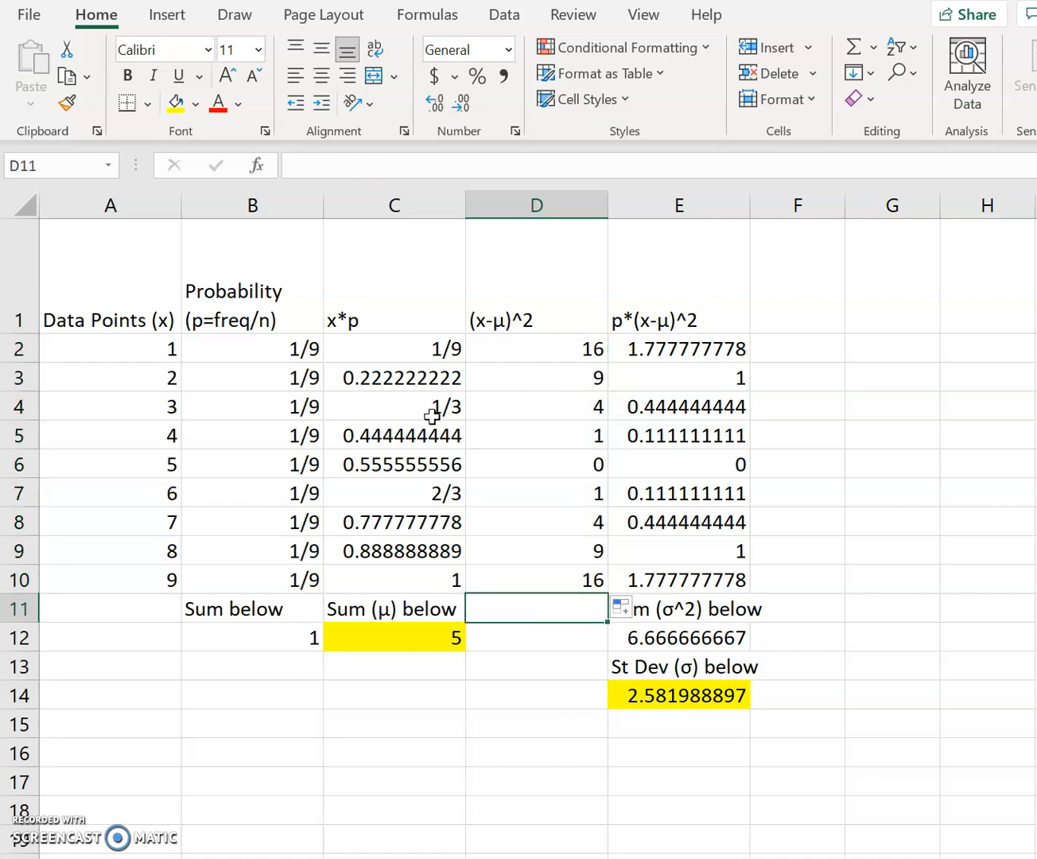
- Check the (x-μ)^2 formulas in D3 and D7 and the p*(x-μ)^2 formulas in E2 and E4
{"action": "left_click", "coordinate": [560, 386]}
{"action": "left_click", "coordinate": [549, 486]}
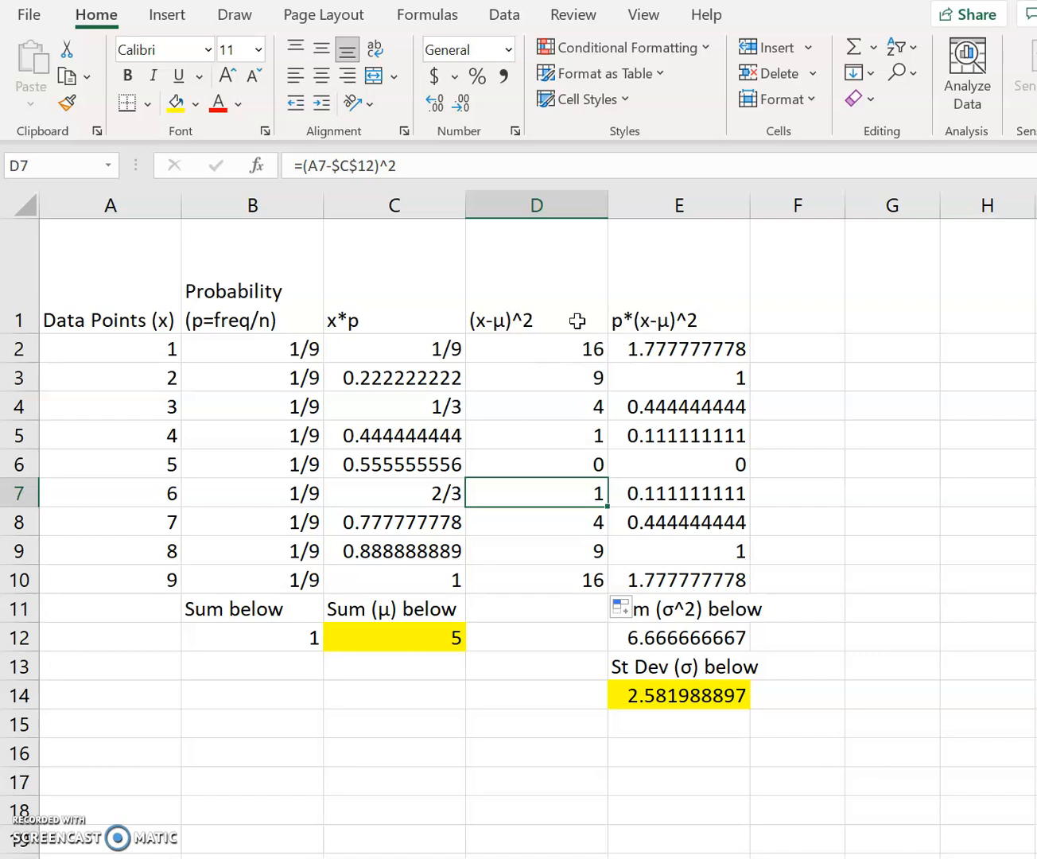
{"action": "left_click", "coordinate": [720, 350]}
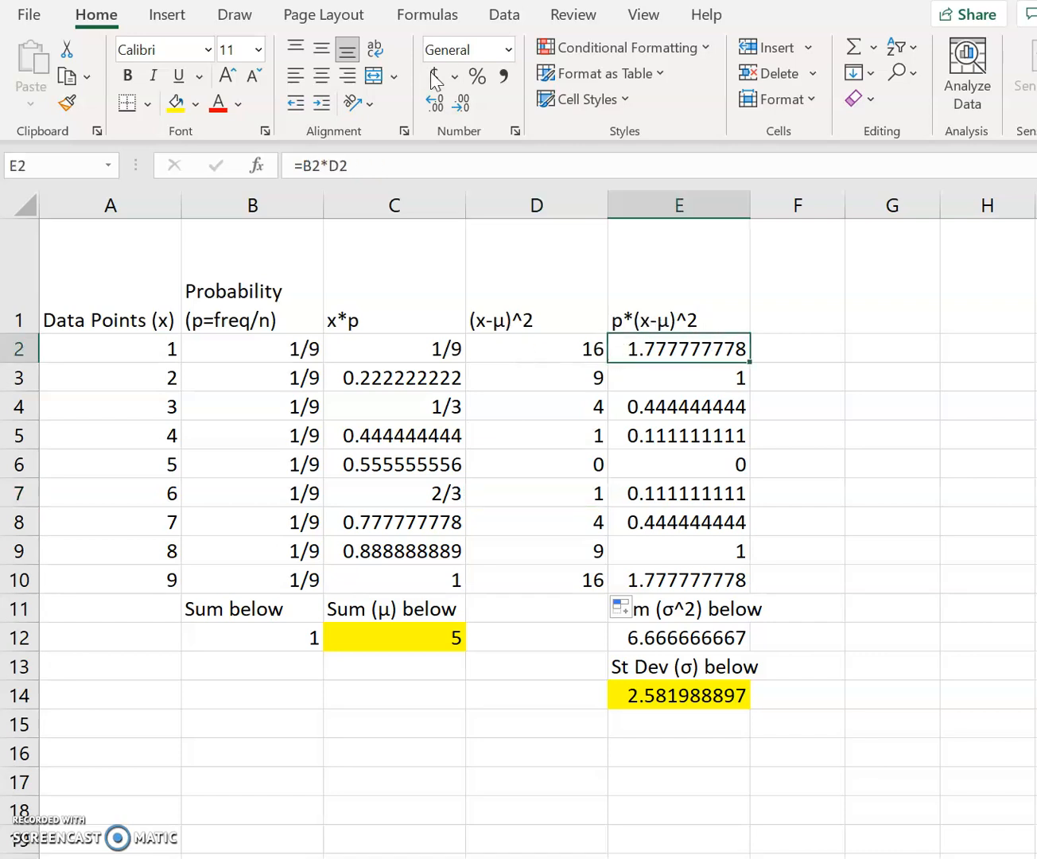
{"action": "left_click", "coordinate": [391, 157]}
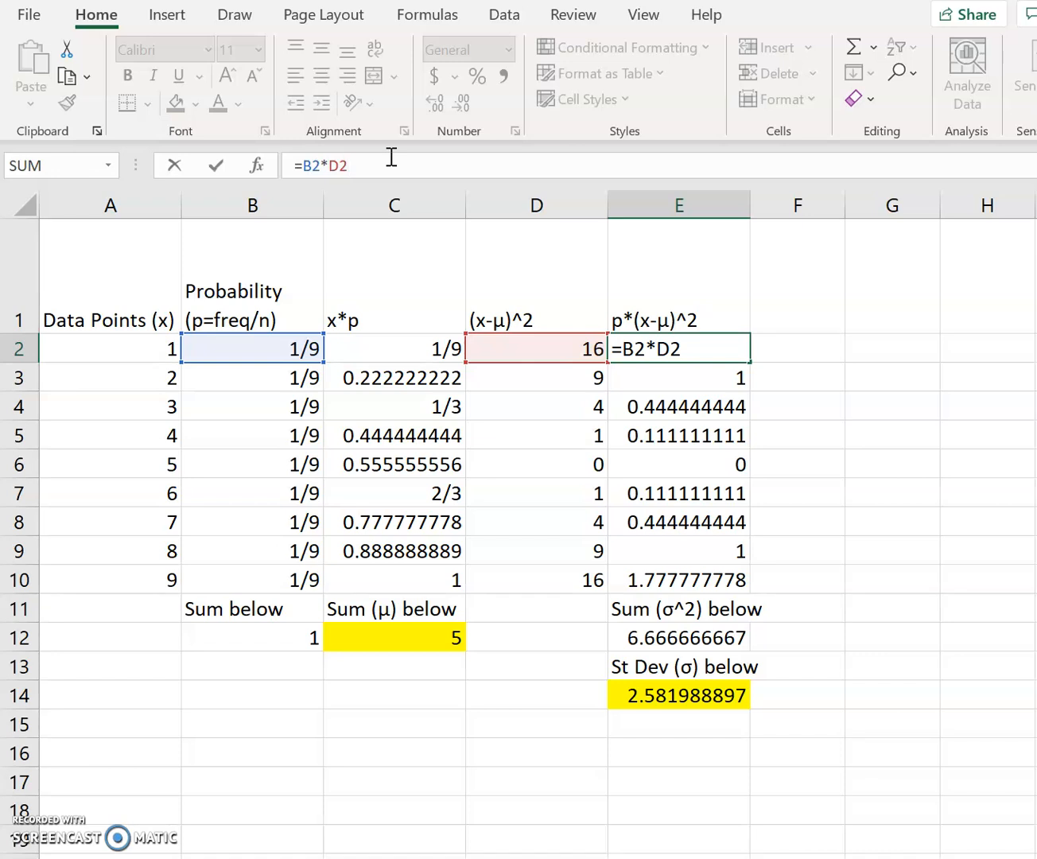
{"action": "key", "text": "Return"}
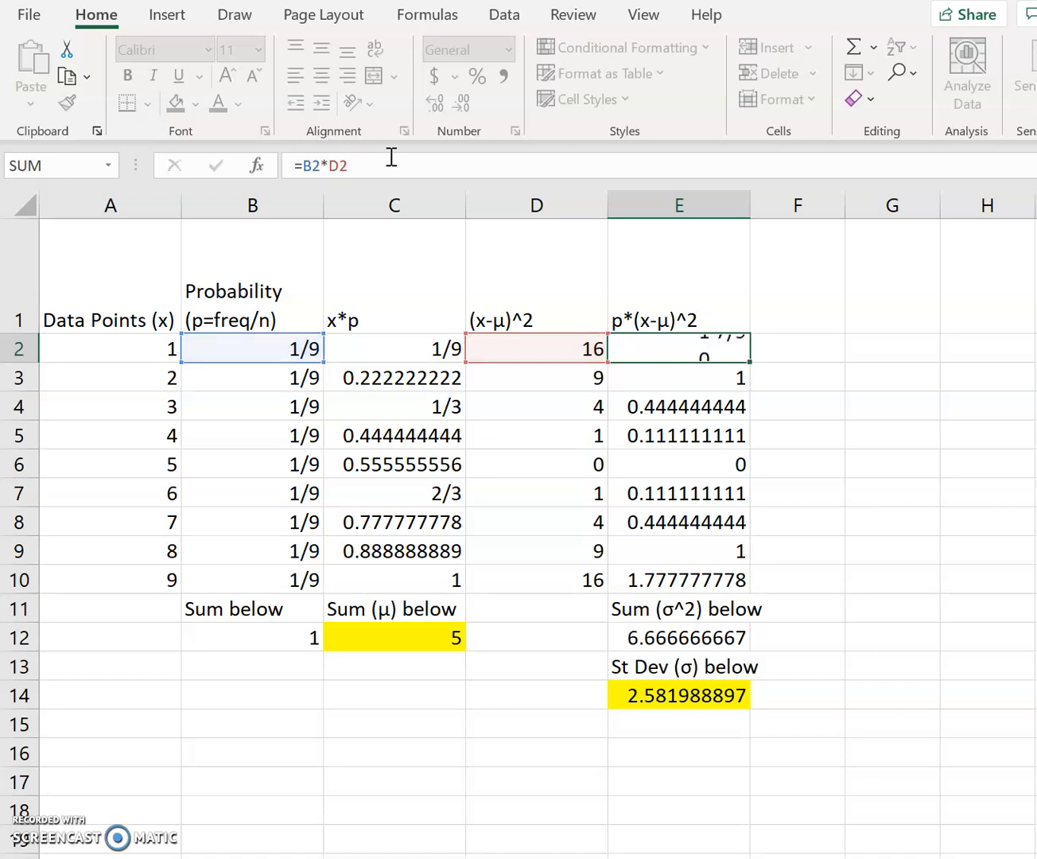
{"action": "left_click", "coordinate": [697, 352]}
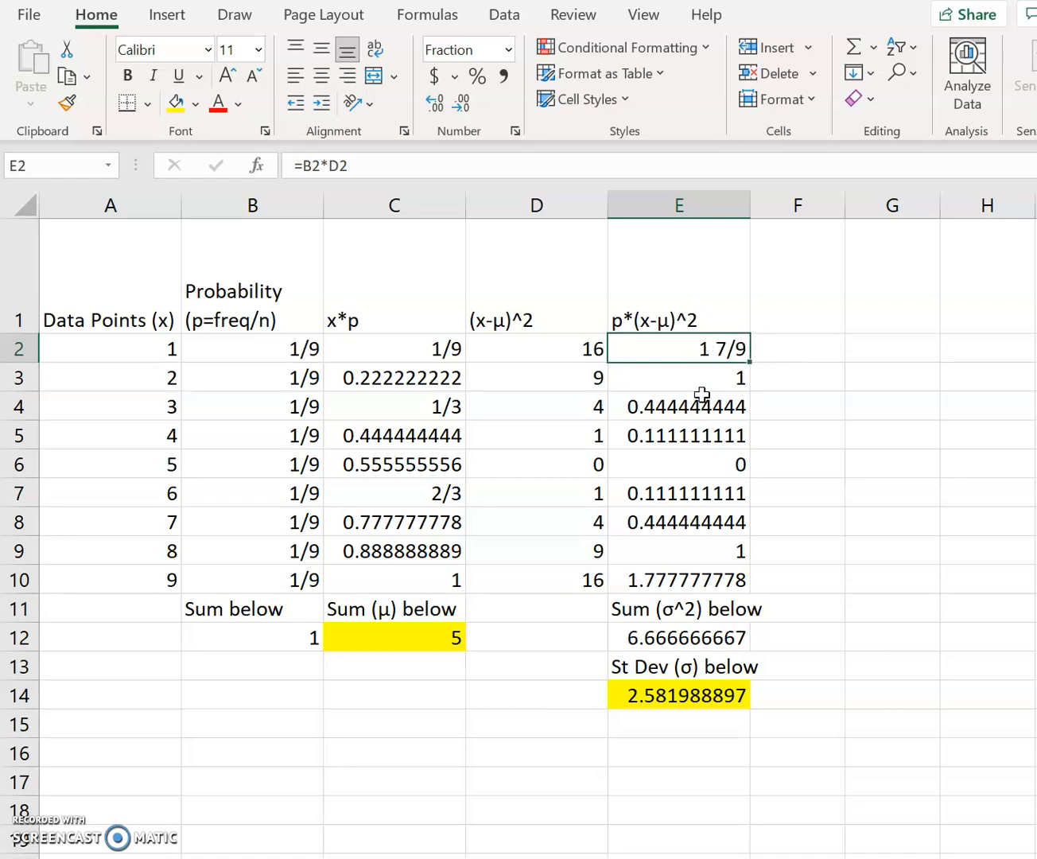
{"action": "left_click", "coordinate": [710, 414]}
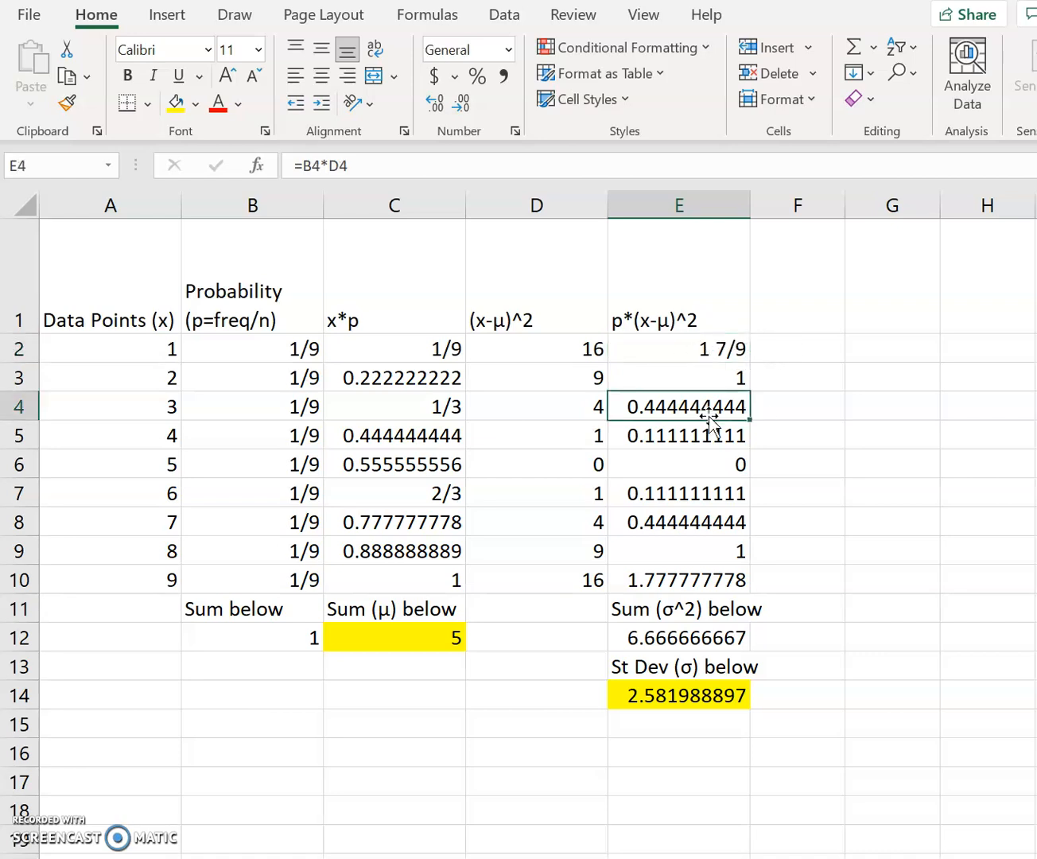
{"action": "left_click", "coordinate": [374, 172]}
{"action": "key", "text": "Return"}
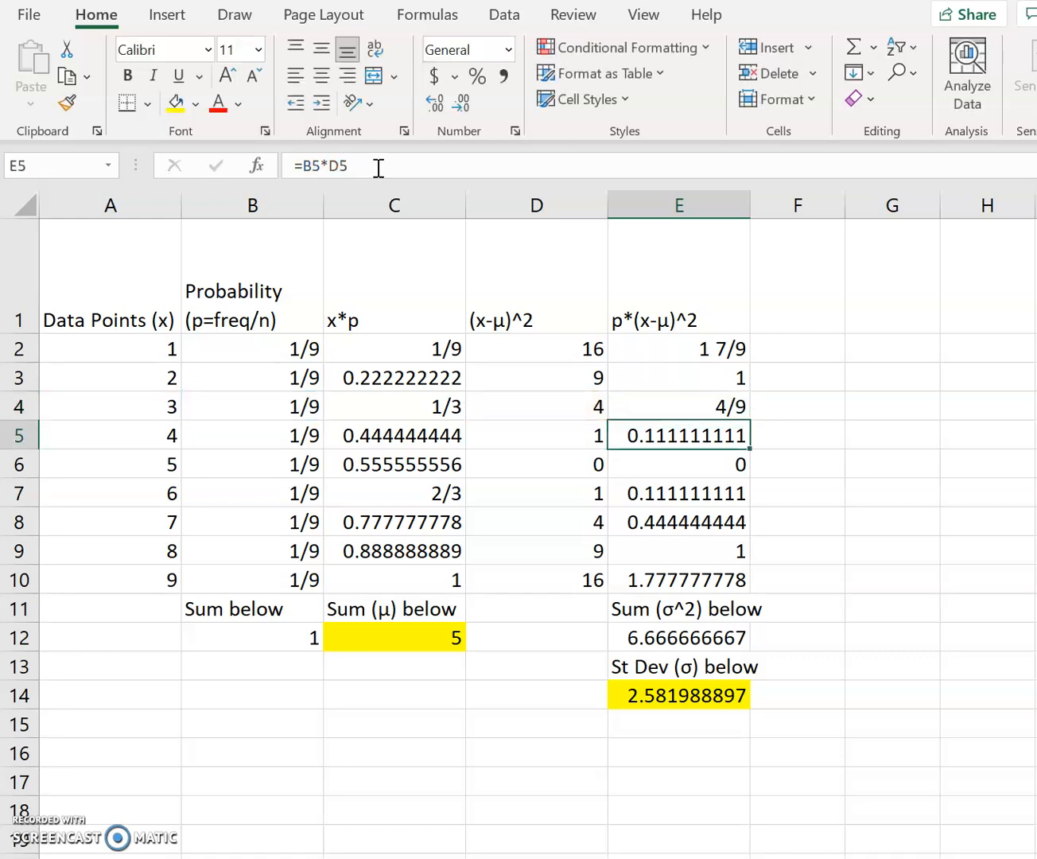
- Check the variance sum formula in E12 and the standard deviation's square-root formula in E14
{"action": "left_click", "coordinate": [692, 583]}
{"action": "left_click", "coordinate": [682, 641]}
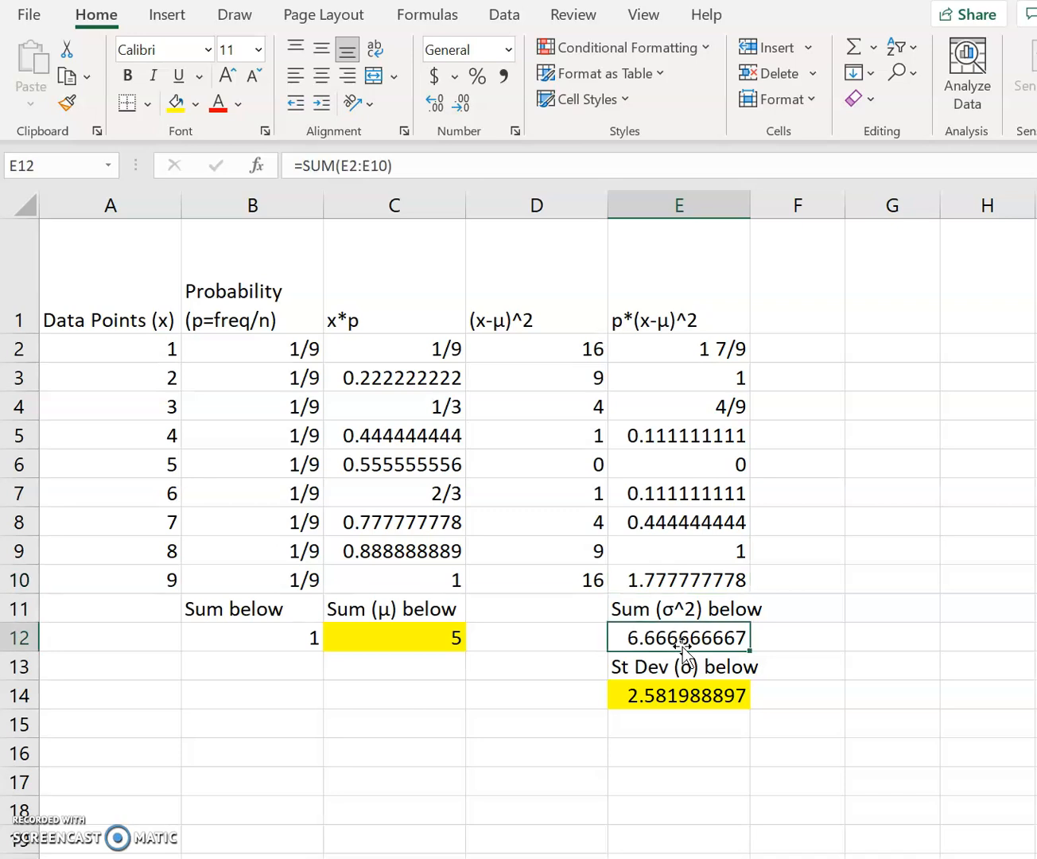
{"action": "left_click", "coordinate": [496, 163]}
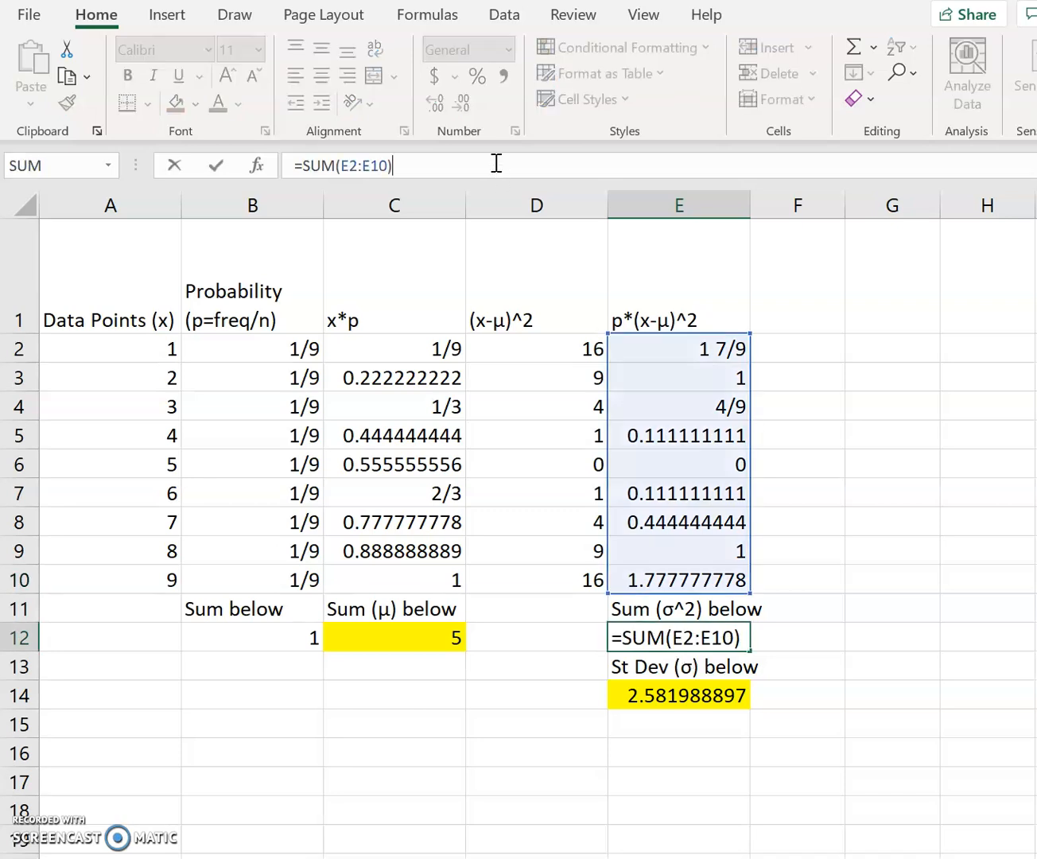
{"action": "key", "text": "Return"}
{"action": "left_click", "coordinate": [670, 696]}
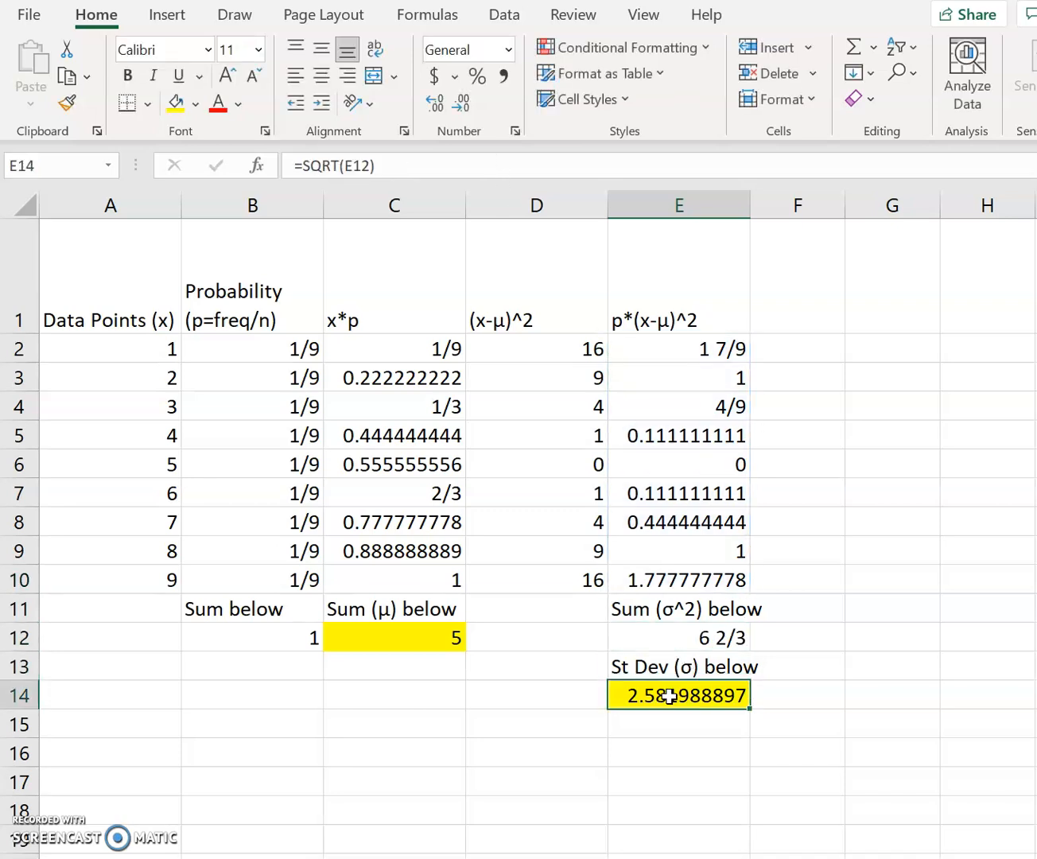
{"action": "left_click", "coordinate": [477, 164]}
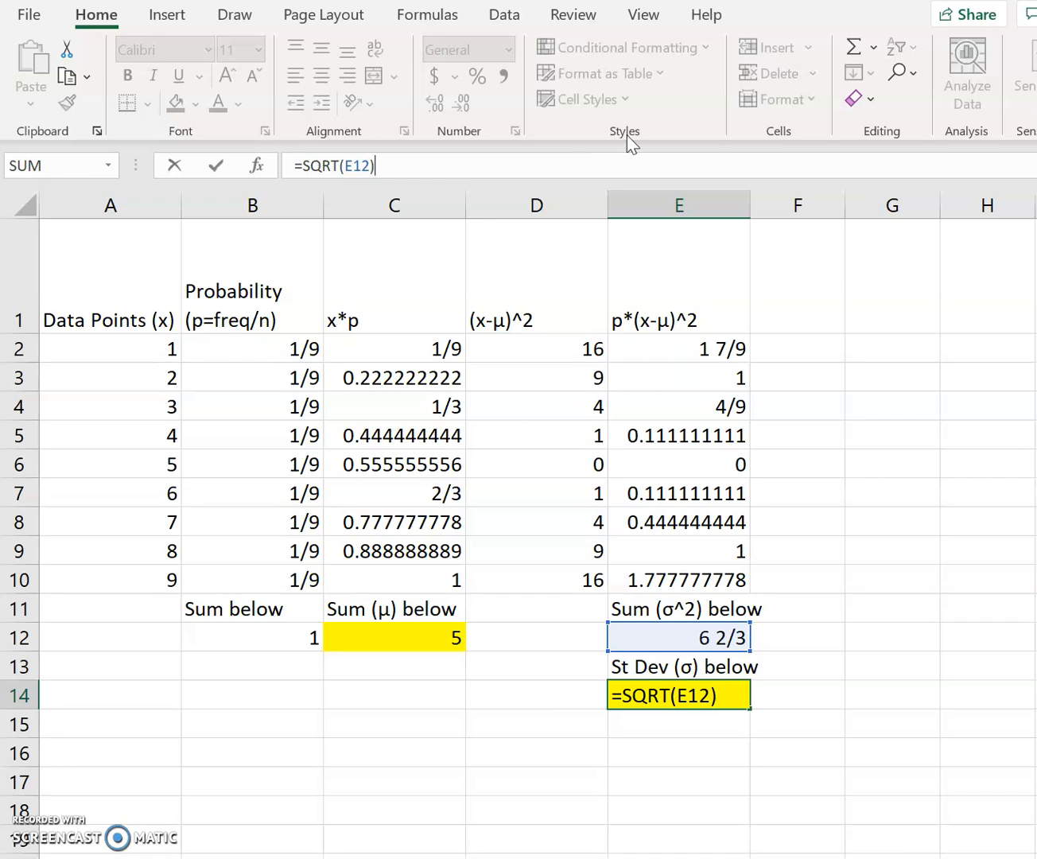
{"action": "key", "text": "Return"}
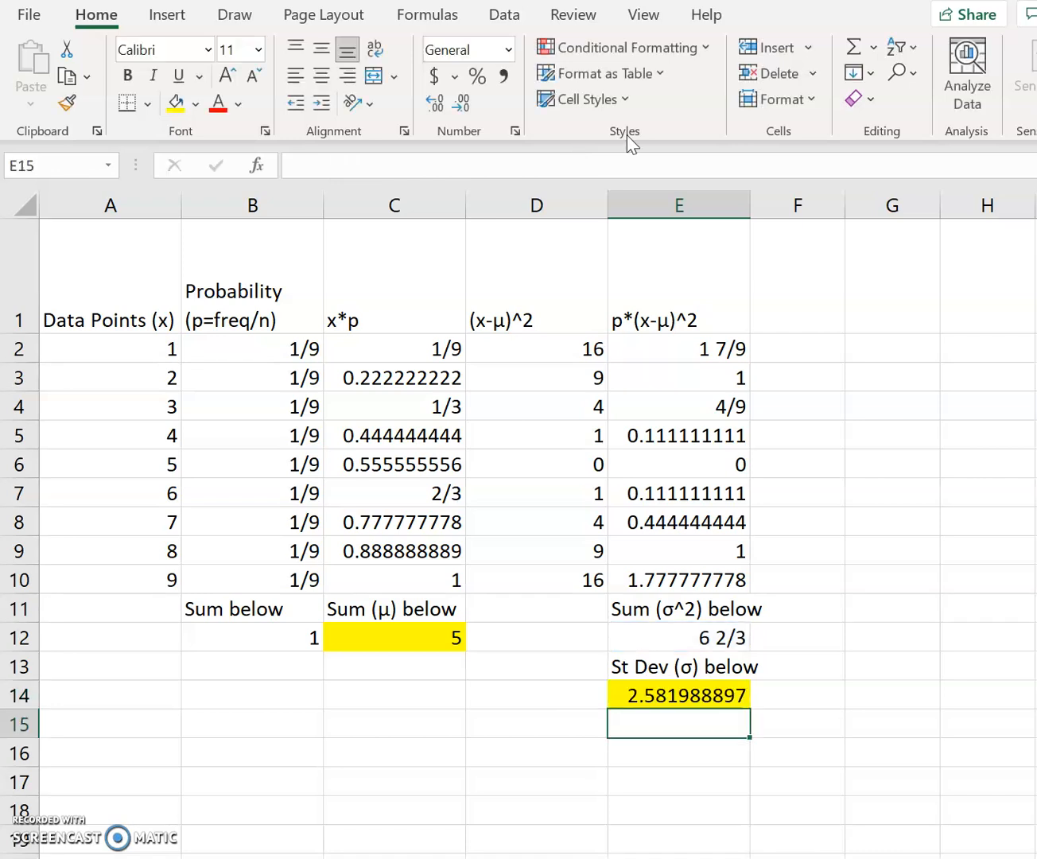
- Review the mean in C12 against the data point in A6, along with the standard deviation in E14
{"action": "left_click", "coordinate": [696, 693]}
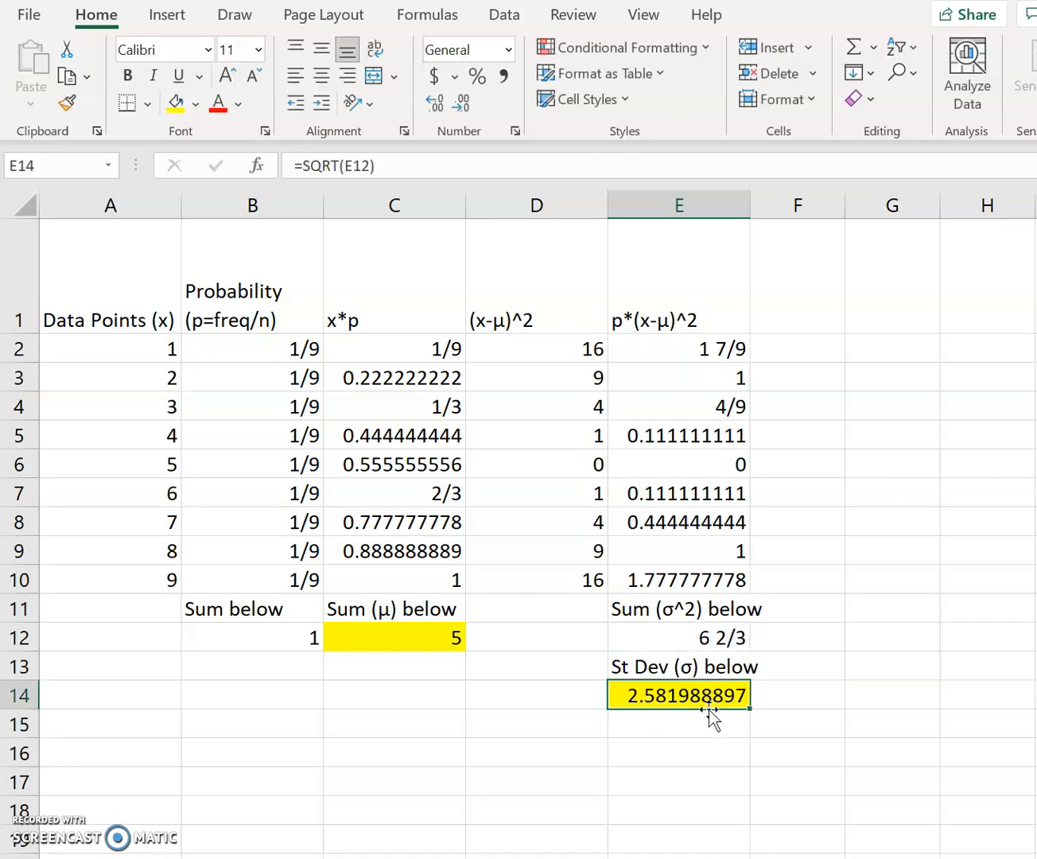
{"action": "left_click", "coordinate": [390, 639]}
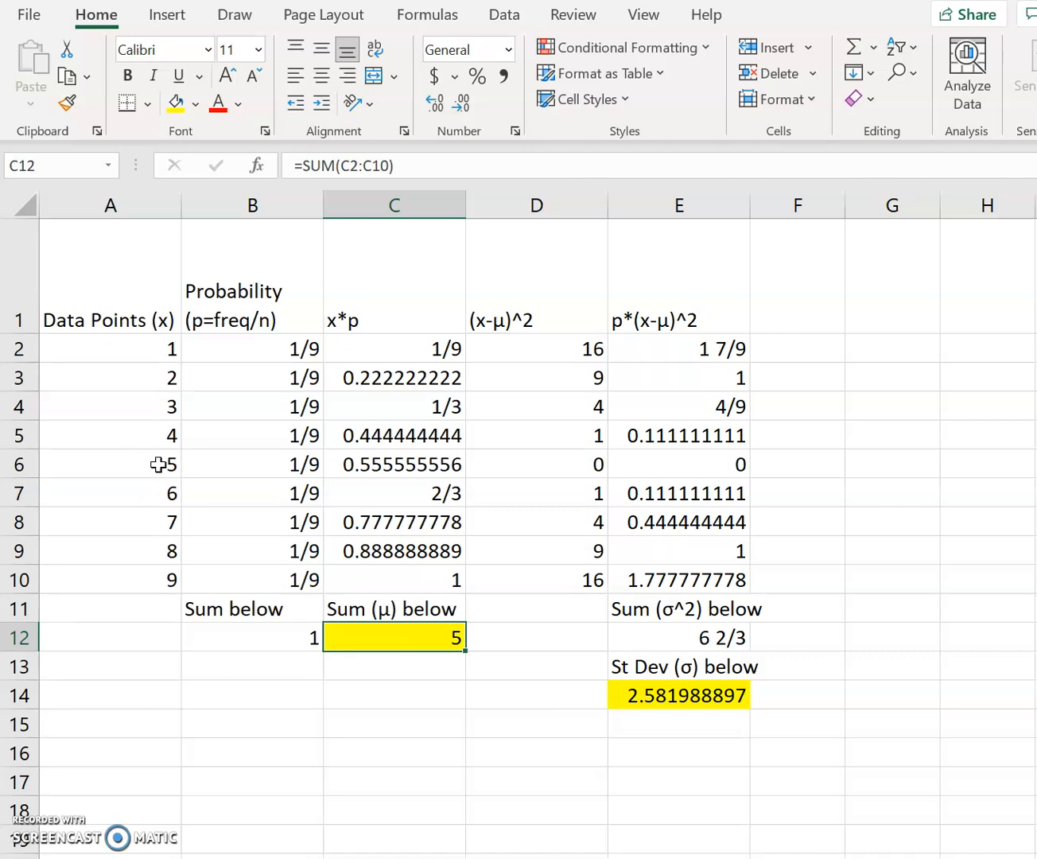
{"action": "left_click", "coordinate": [158, 465]}
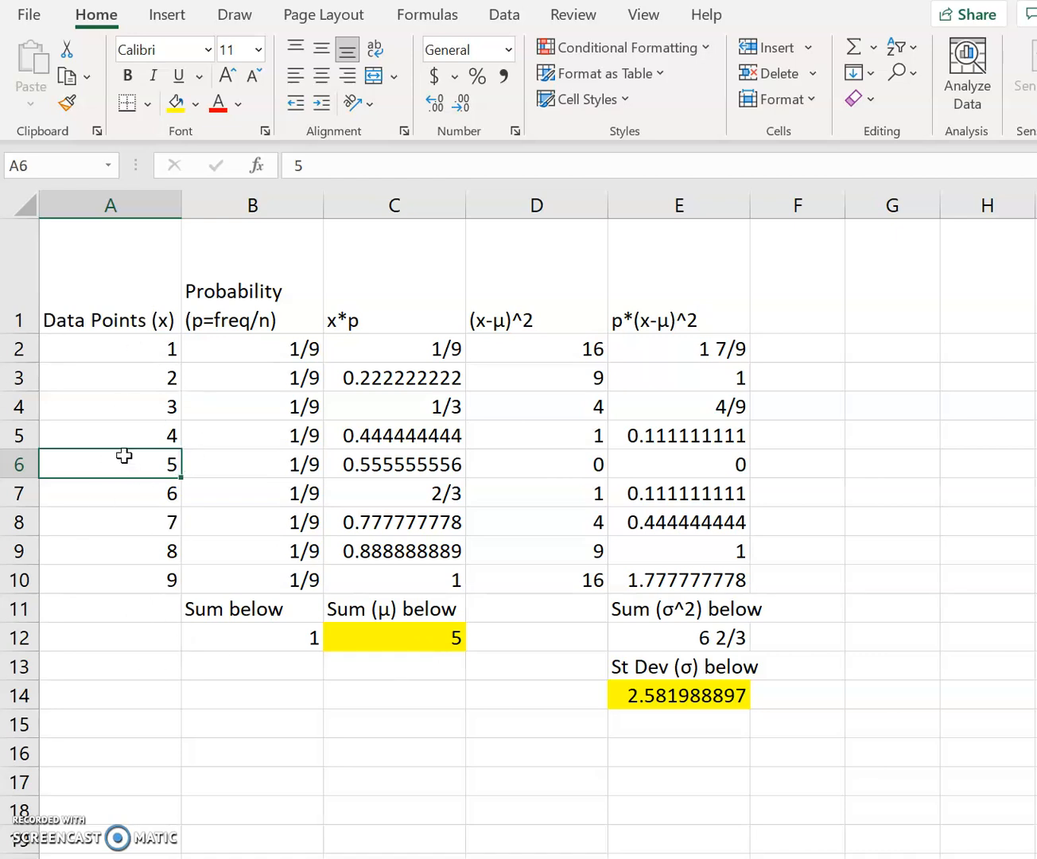
{"action": "left_click", "coordinate": [706, 698]}
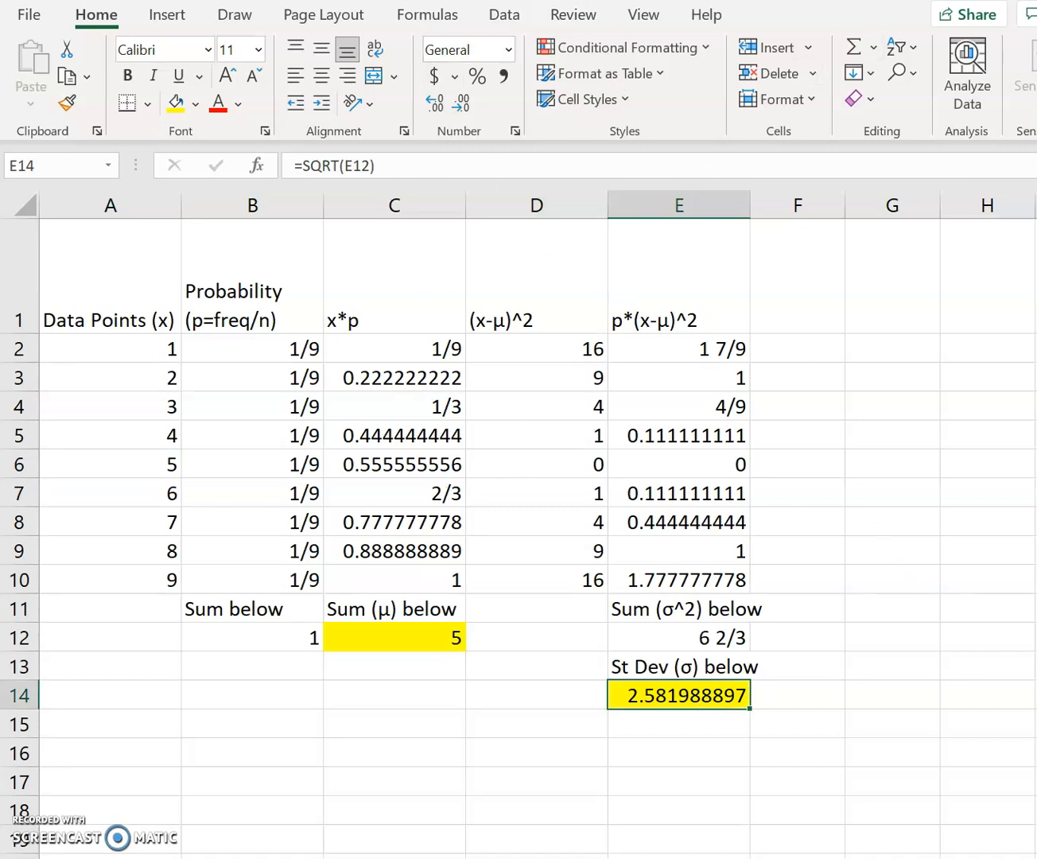
- View the Benford's law example in the worksheet document, then return to the Excel workbook and clear the probabilities in B2:B10
{"action": "key", "text": "alt+Tab"}
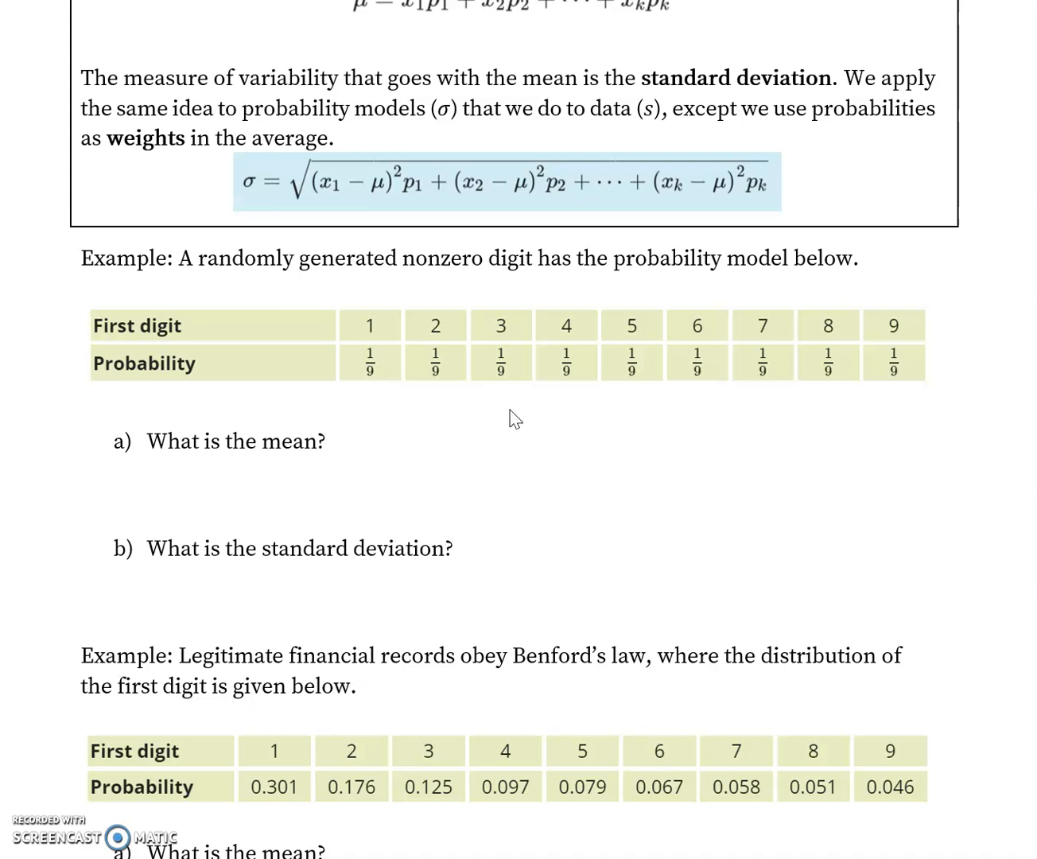
{"action": "scroll", "coordinate": [555, 369], "scroll_direction": "down", "scroll_amount": 3}
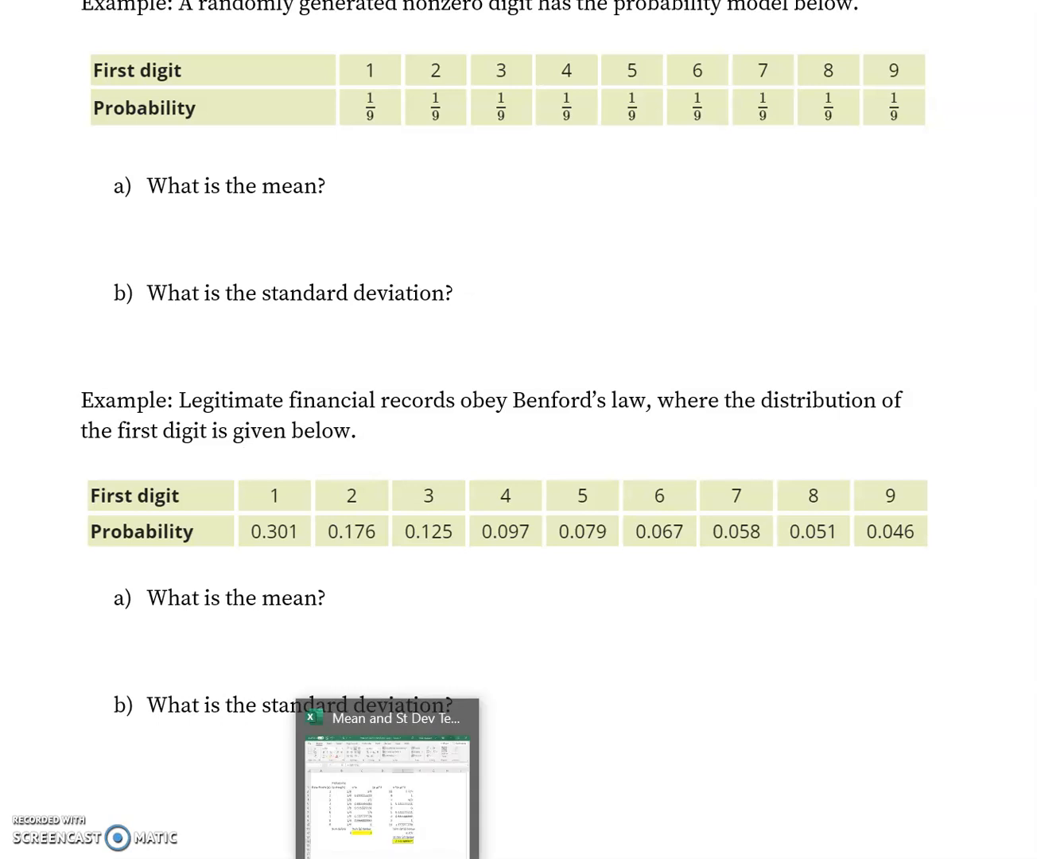
{"action": "left_click", "coordinate": [389, 796]}
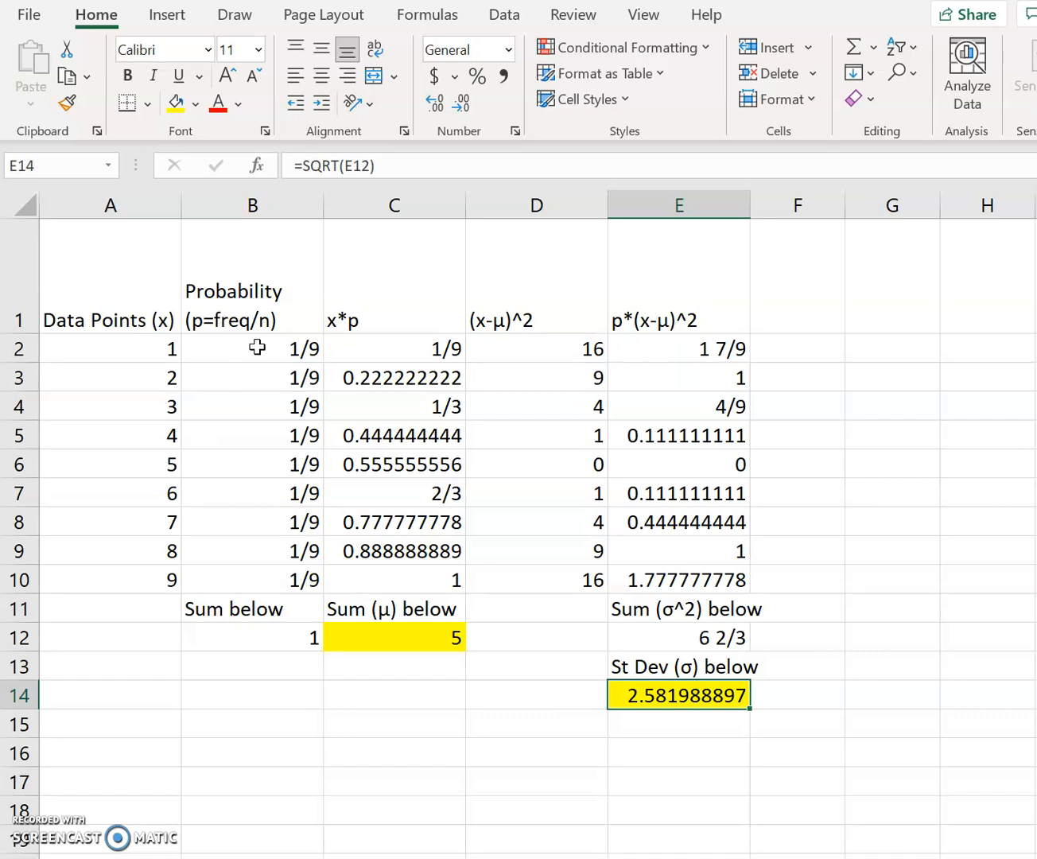
{"action": "left_click_drag", "start_coordinate": [257, 347], "coordinate": [273, 580]}
{"action": "key", "text": "Delete"}
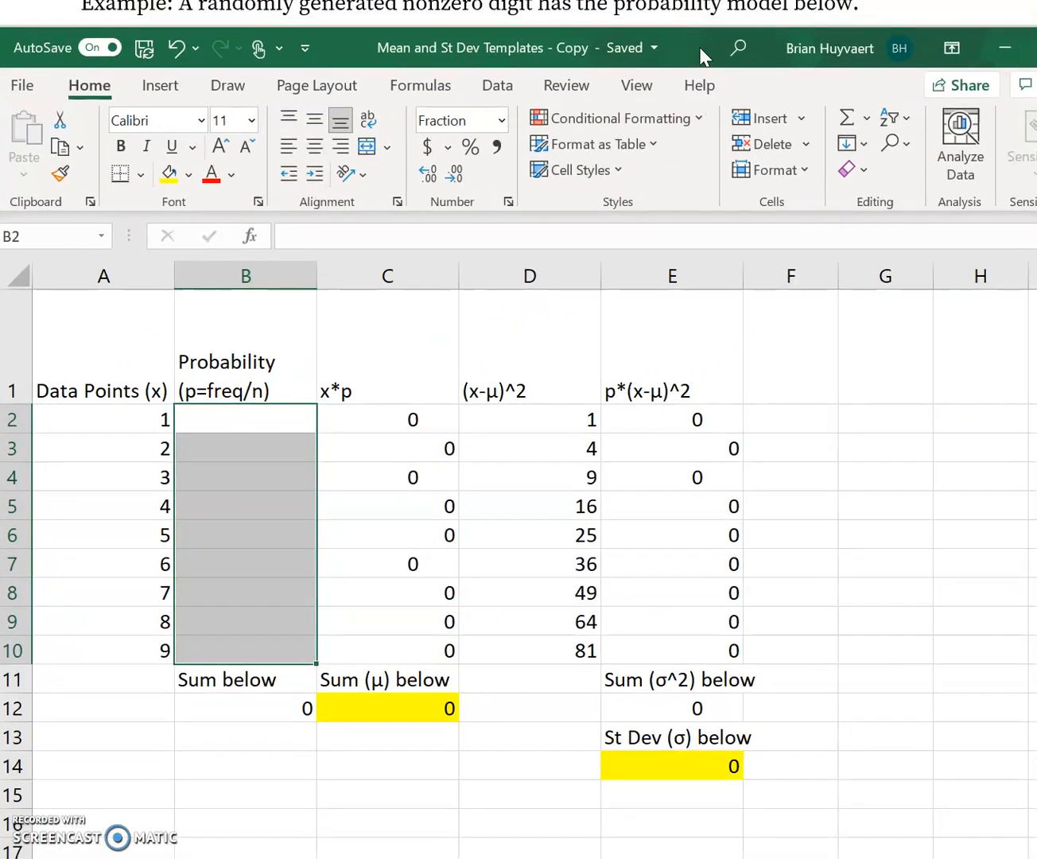
- Place the workbook window beside the Benford's law table and enter 0.301 as the probability in B2
{"action": "left_click_drag", "start_coordinate": [702, 30], "coordinate": [685, 190]}
{"action": "left_click_drag", "start_coordinate": [678, 202], "coordinate": [1036, 7]}
{"action": "left_click", "coordinate": [860, 379]}
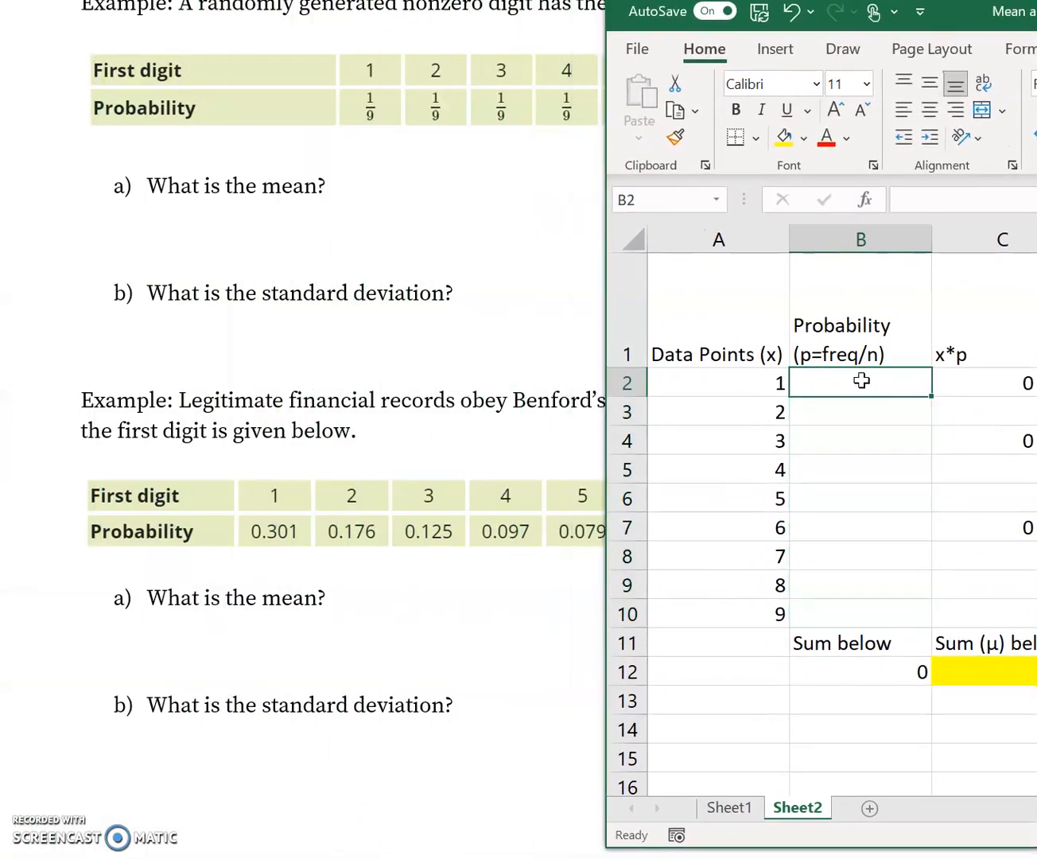
{"action": "type", "text": ".301"}
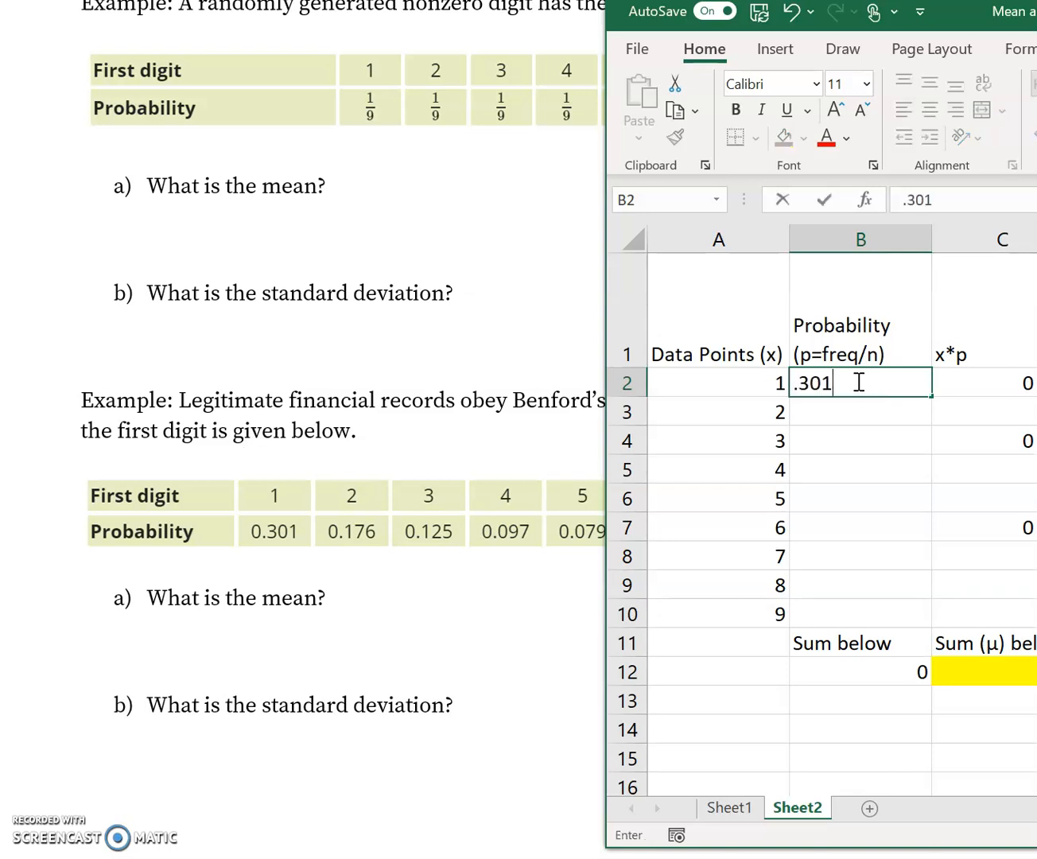
{"action": "key", "text": "Return"}
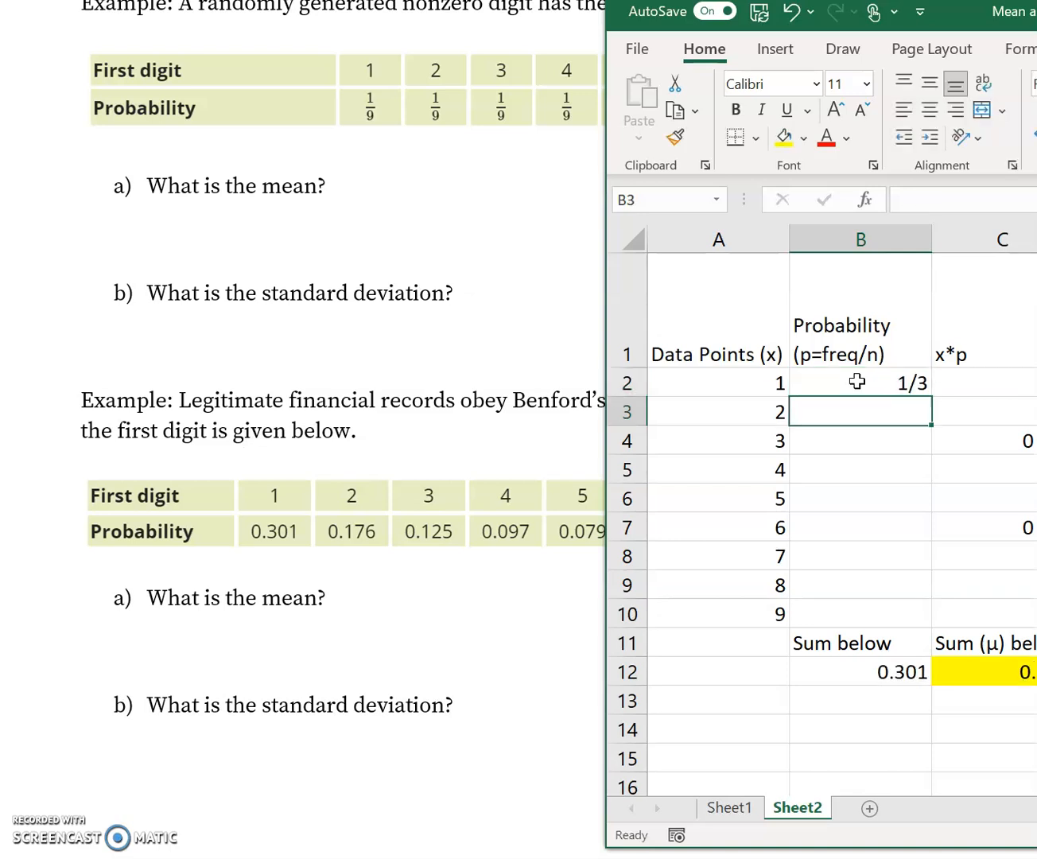
- Format the probability cells B2:B10 as Number with three decimal places, shifting the workbook window to reach the format options
{"action": "left_click", "coordinate": [861, 383]}
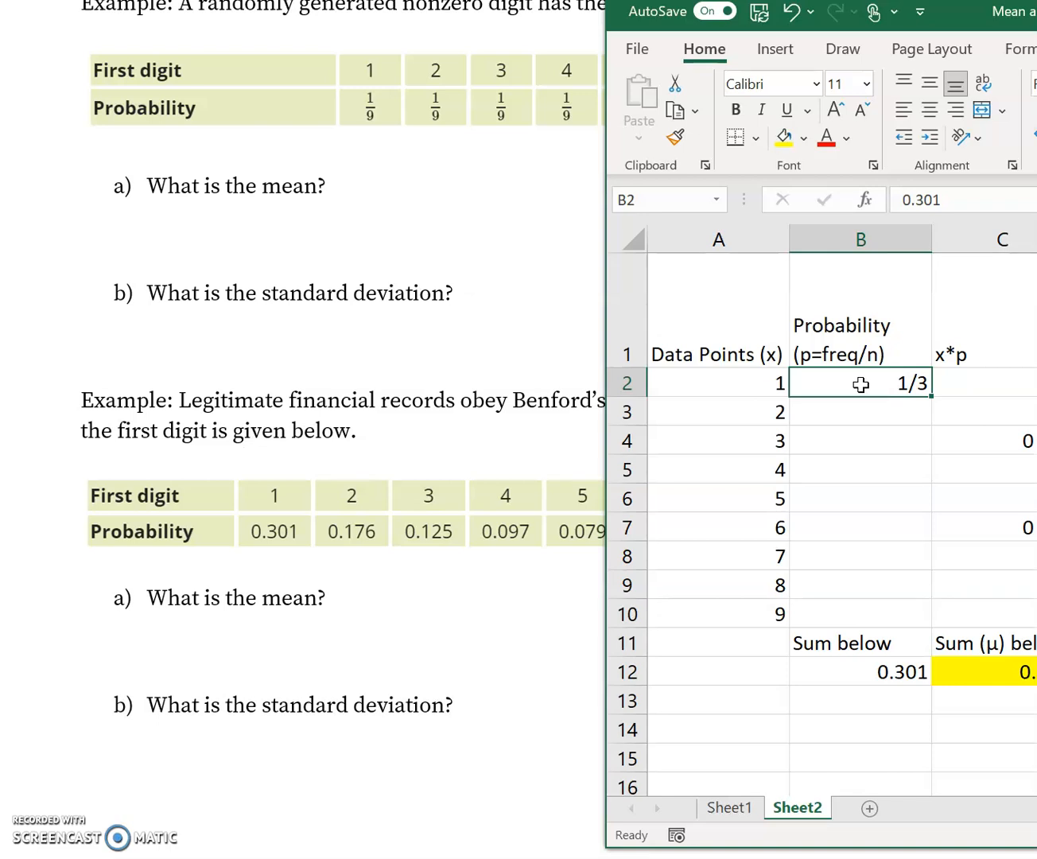
{"action": "left_click_drag", "start_coordinate": [954, 10], "coordinate": [851, 15]}
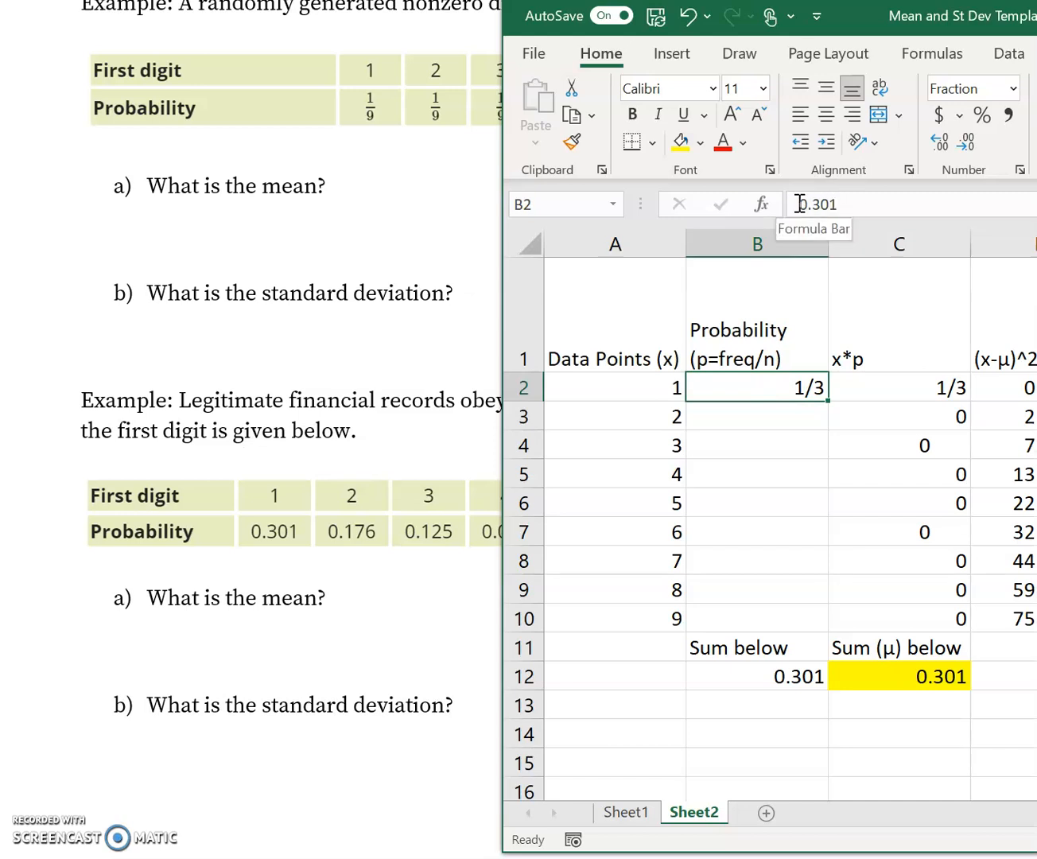
{"action": "left_click_drag", "start_coordinate": [765, 387], "coordinate": [759, 618]}
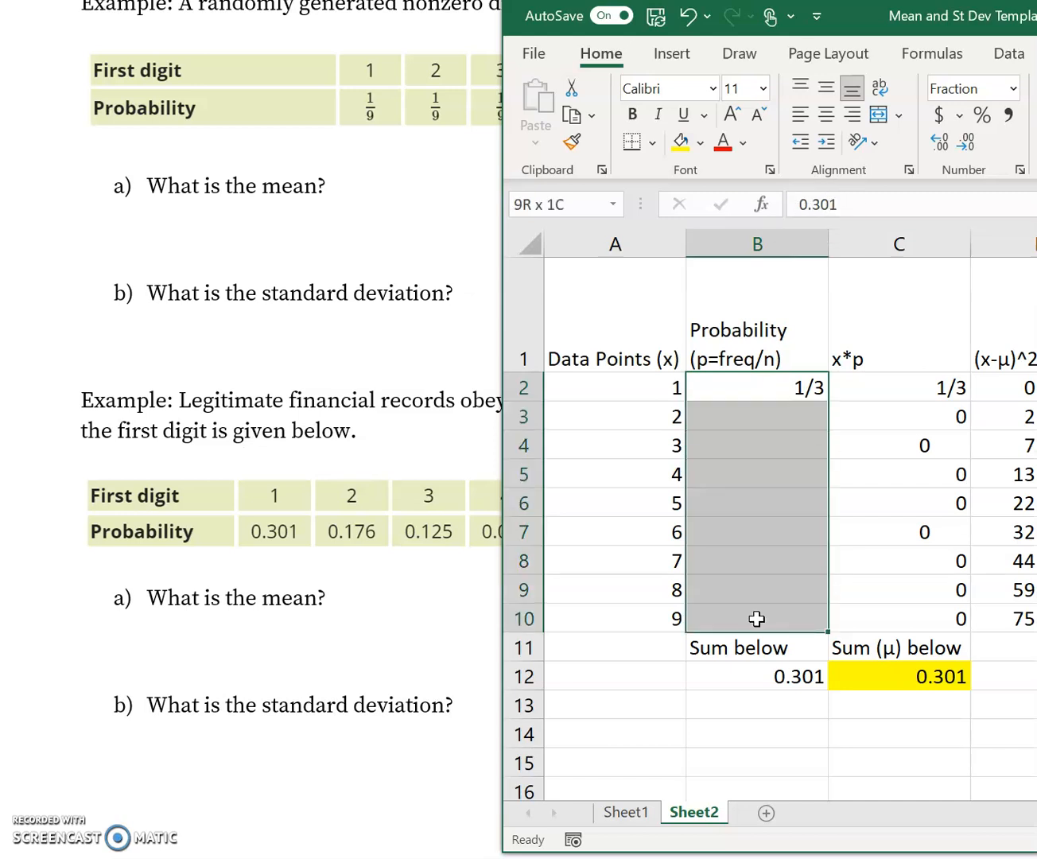
{"action": "left_click", "coordinate": [1013, 88]}
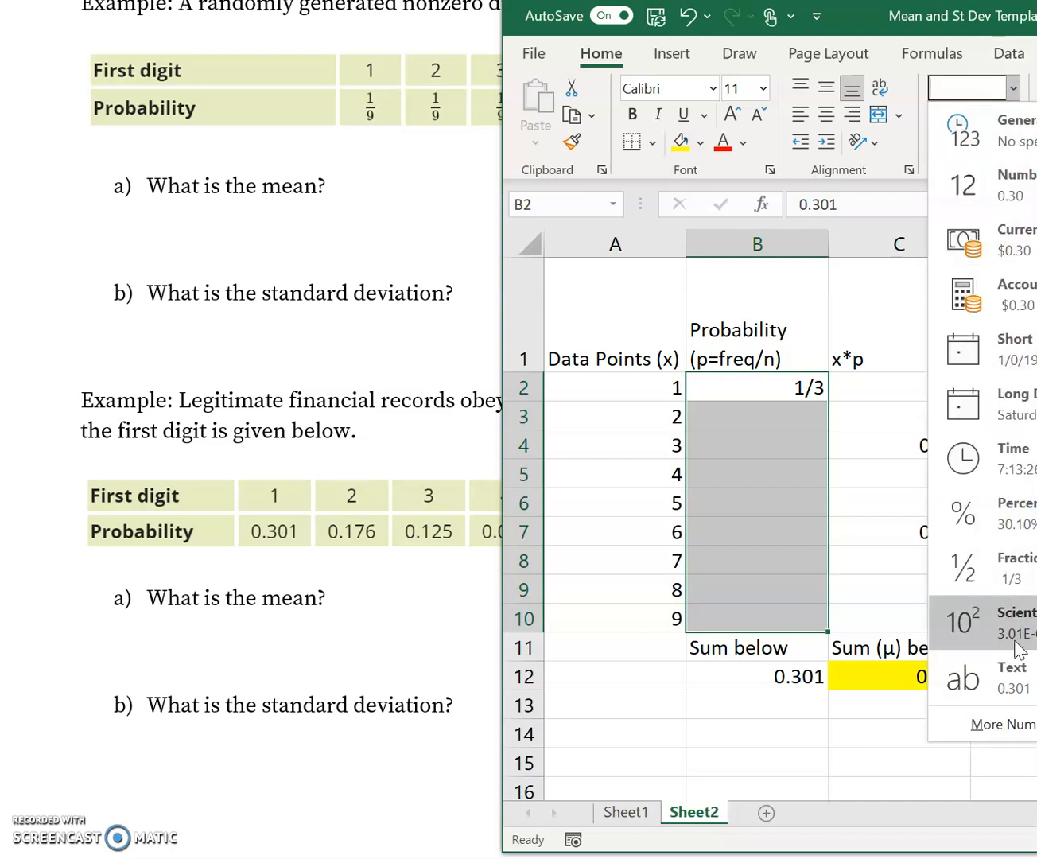
{"action": "left_click", "coordinate": [986, 185]}
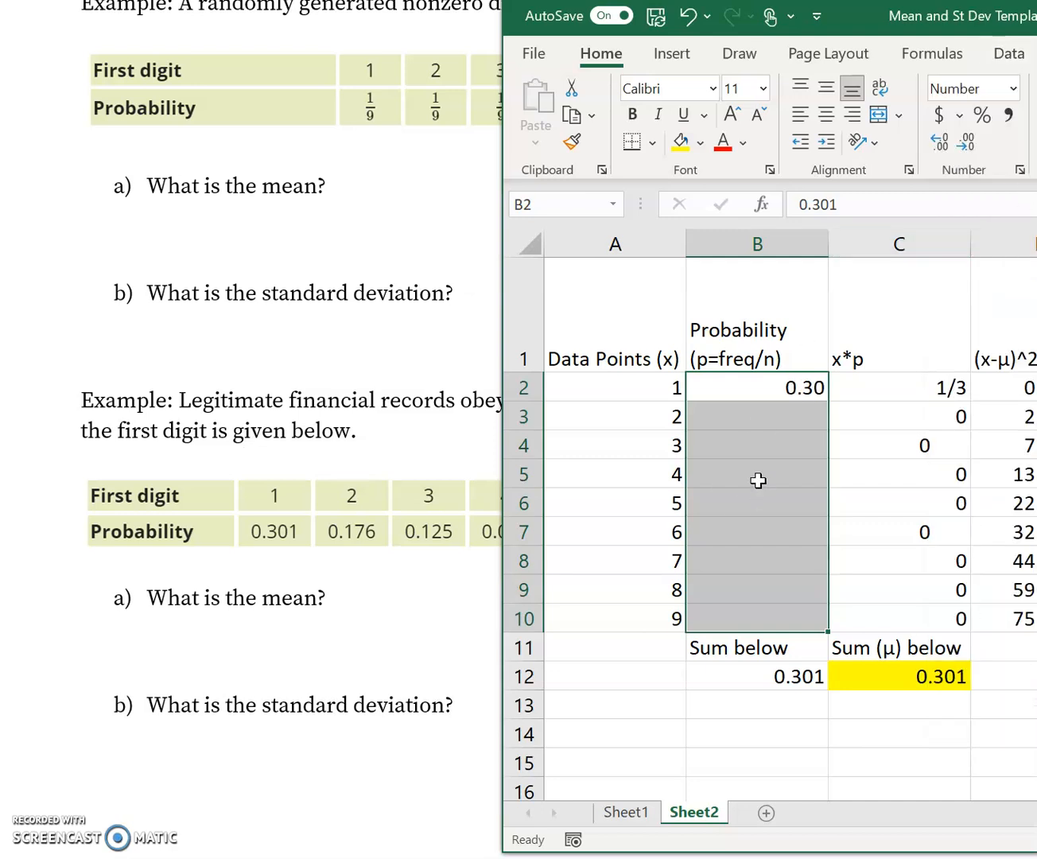
{"action": "left_click", "coordinate": [965, 143]}
{"action": "left_click", "coordinate": [939, 144]}
{"action": "left_click", "coordinate": [939, 143]}
{"action": "left_click", "coordinate": [939, 144]}
{"action": "left_click", "coordinate": [963, 146]}
- Enter the probabilities 0.176, 0.125 and 0.097 in B3 to B5, keeping the source table's matching columns uncovered
{"action": "left_click", "coordinate": [768, 437]}
{"action": "left_click", "coordinate": [711, 417]}
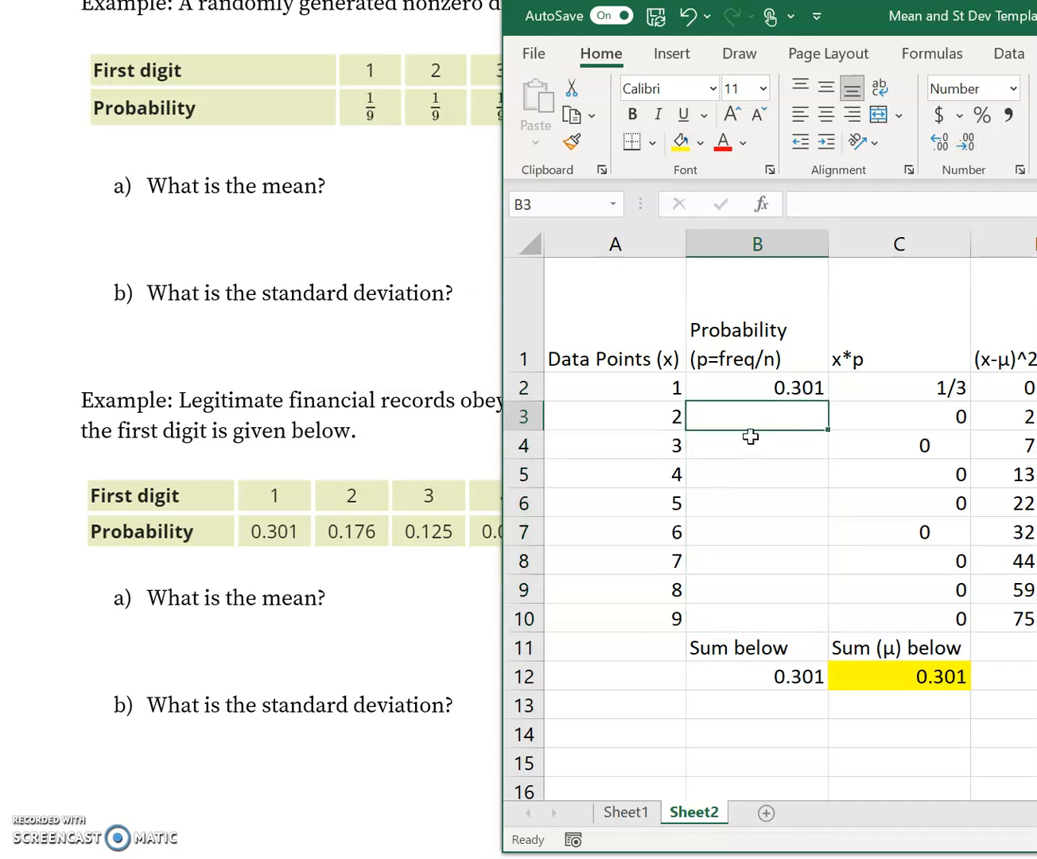
{"action": "type", "text": ".176"}
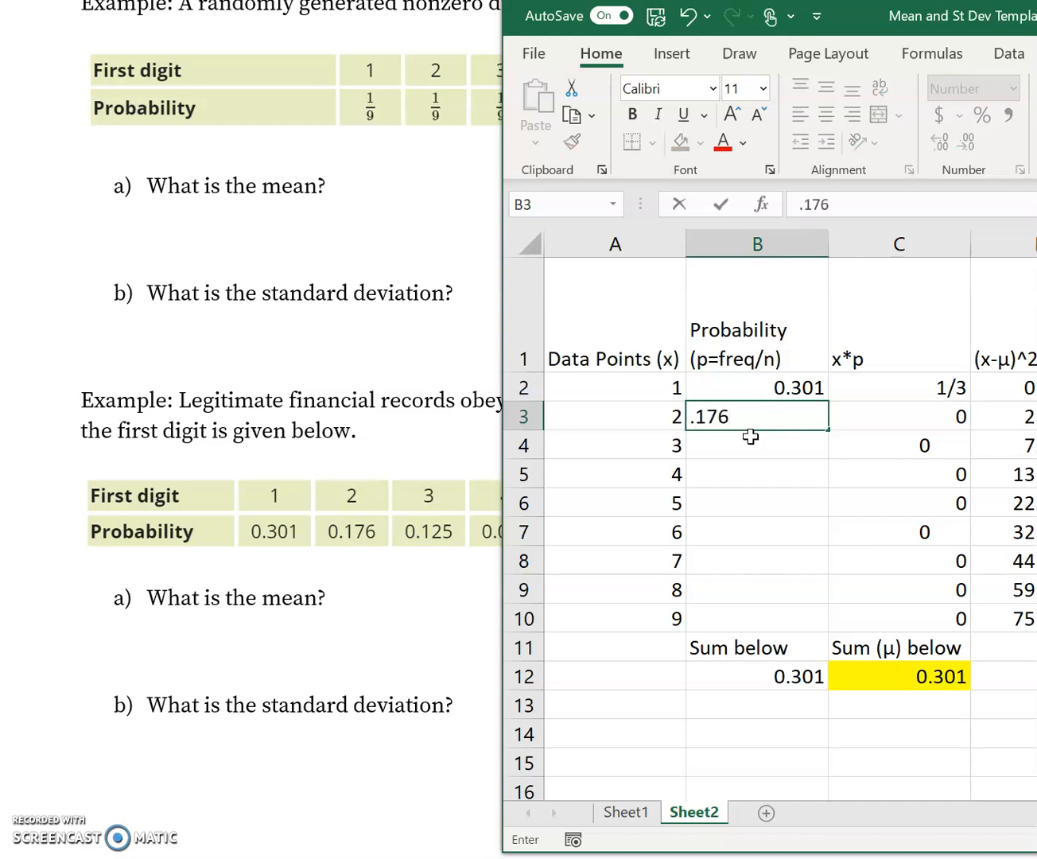
{"action": "key", "text": "Return"}
{"action": "type", "text": ".125"}
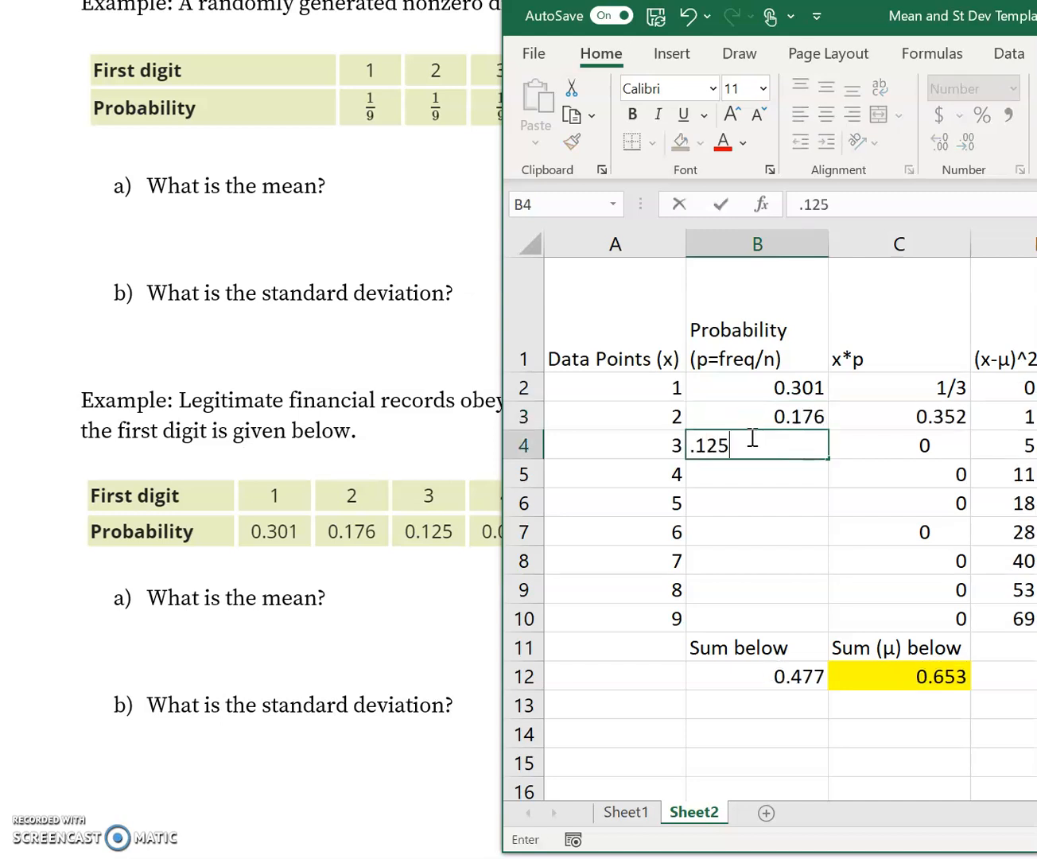
{"action": "key", "text": "Return"}
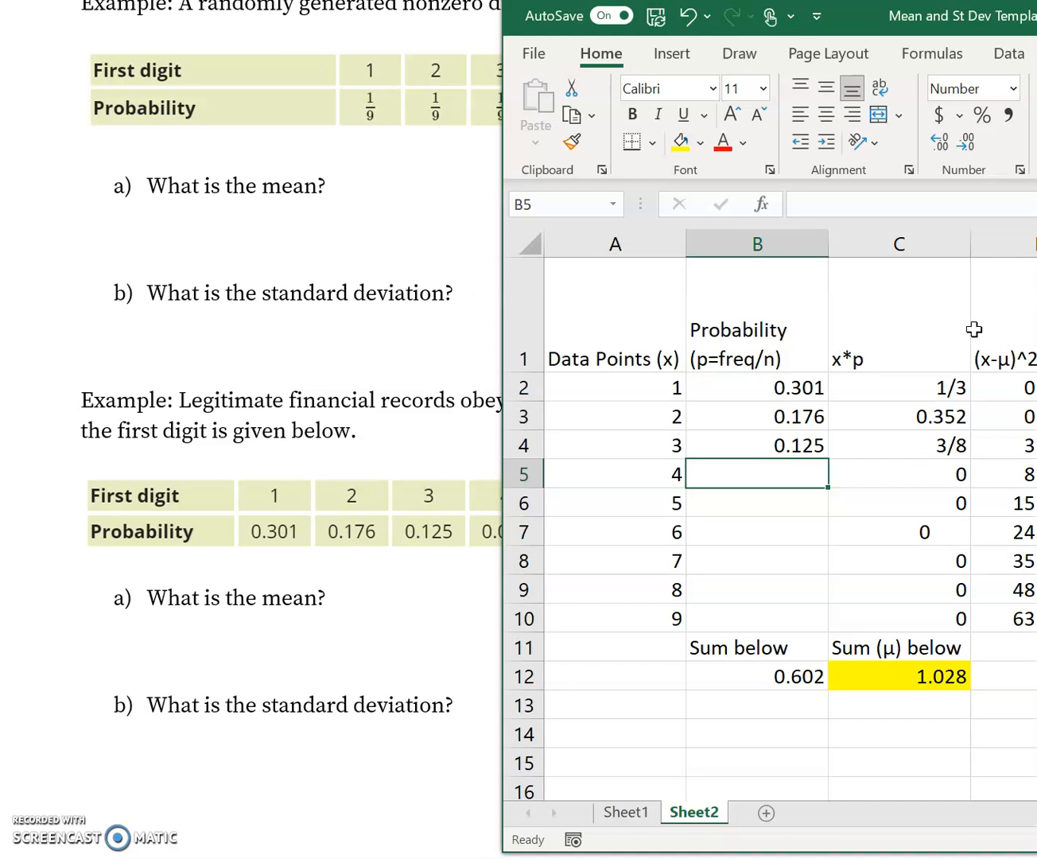
{"action": "left_click_drag", "start_coordinate": [859, 16], "coordinate": [907, 9]}
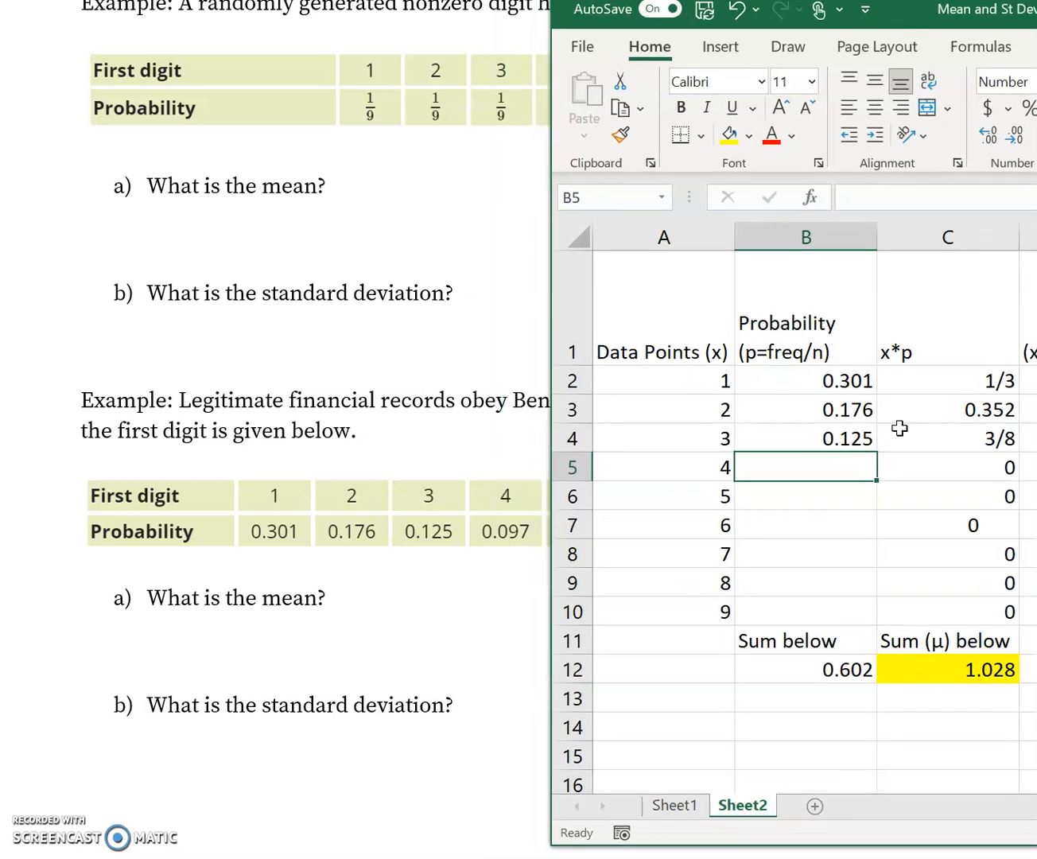
{"action": "type", "text": ".097"}
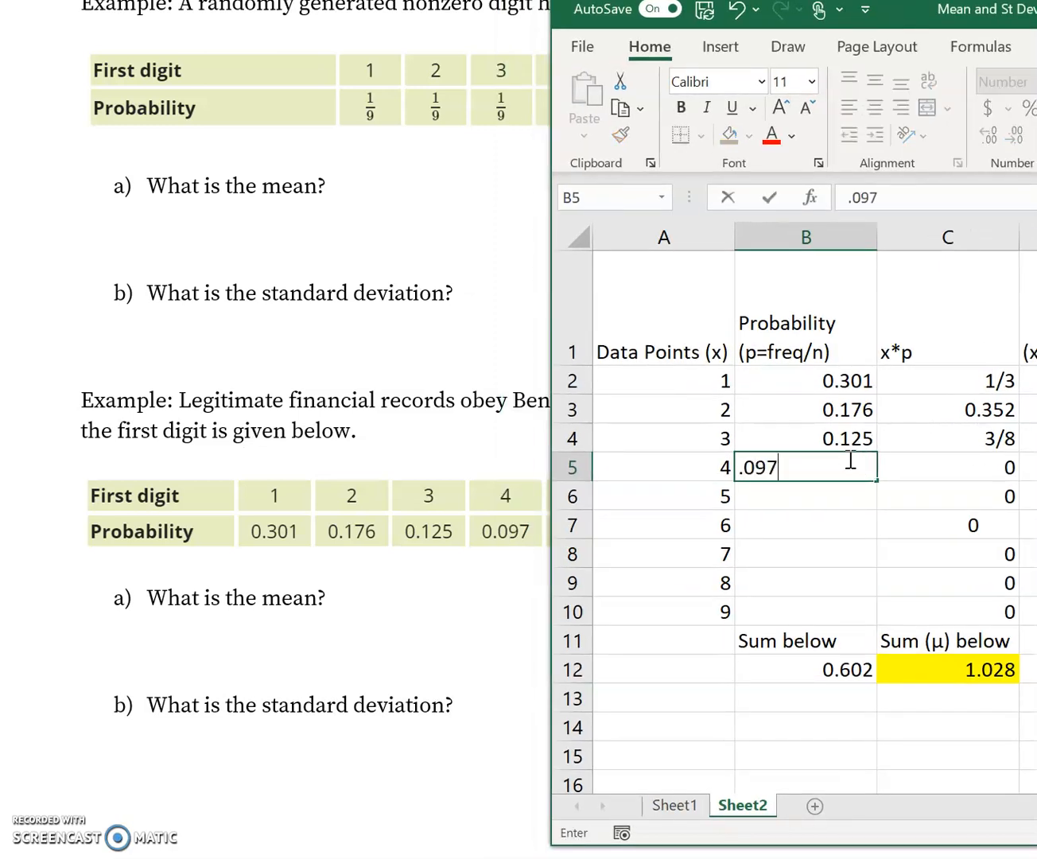
{"action": "key", "text": "Return"}
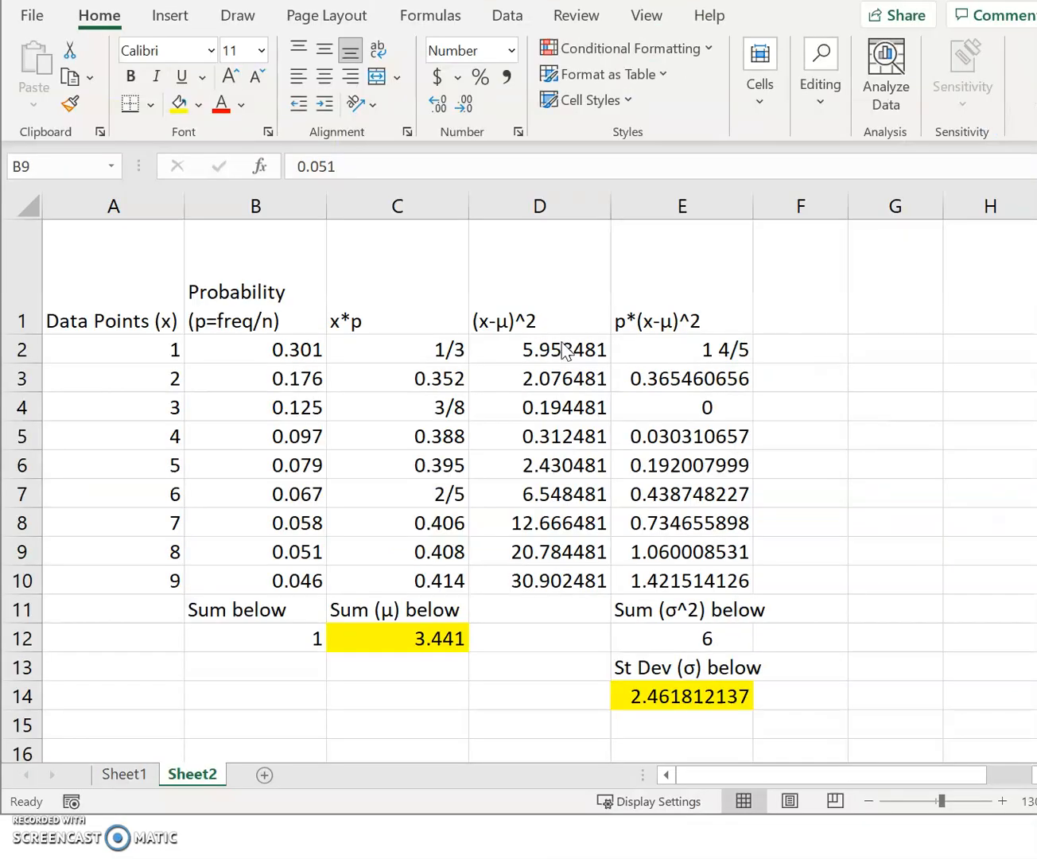
- Check the Benford probabilities in B2:B10 and the formula that sums them in B12
{"action": "left_click", "coordinate": [257, 495]}
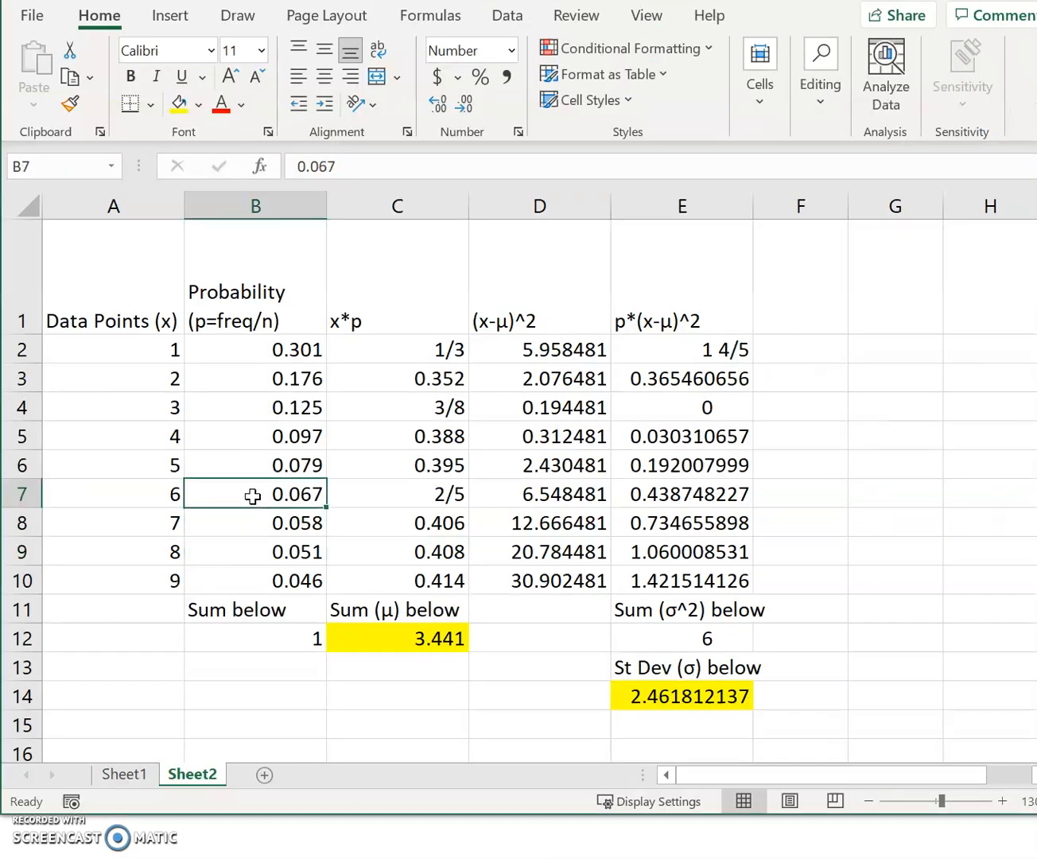
{"action": "left_click_drag", "start_coordinate": [262, 350], "coordinate": [261, 581]}
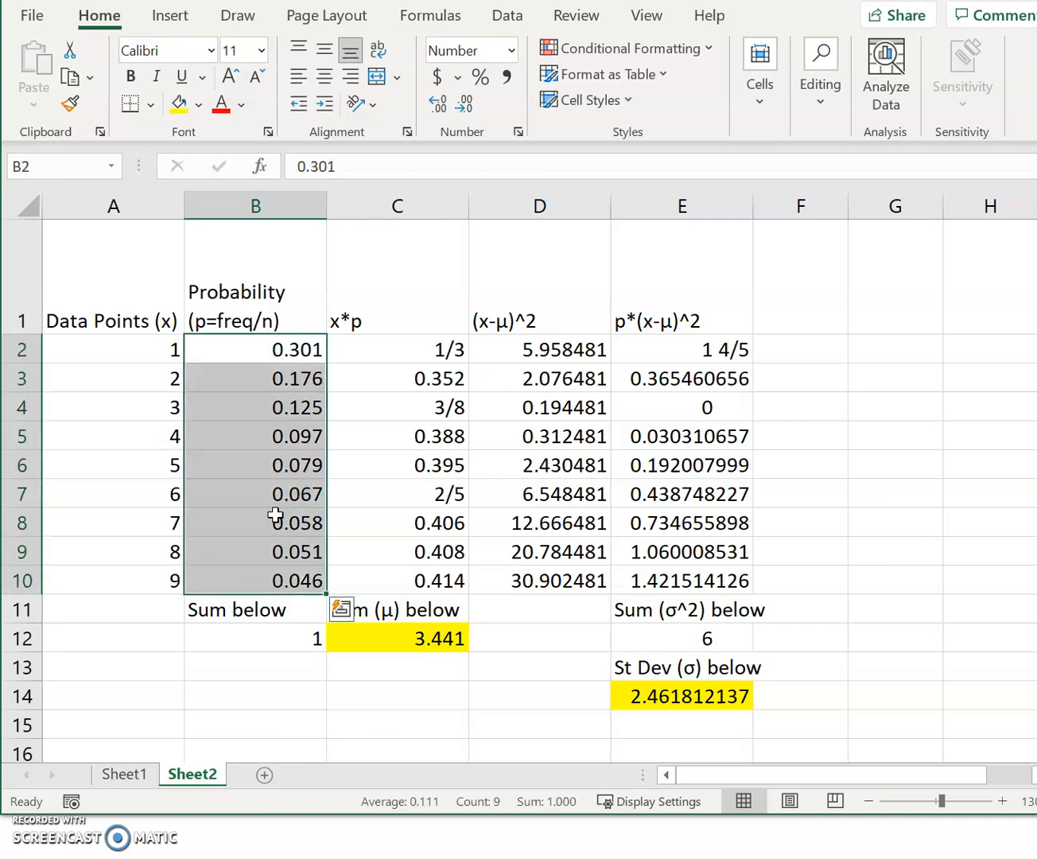
{"action": "left_click", "coordinate": [261, 640]}
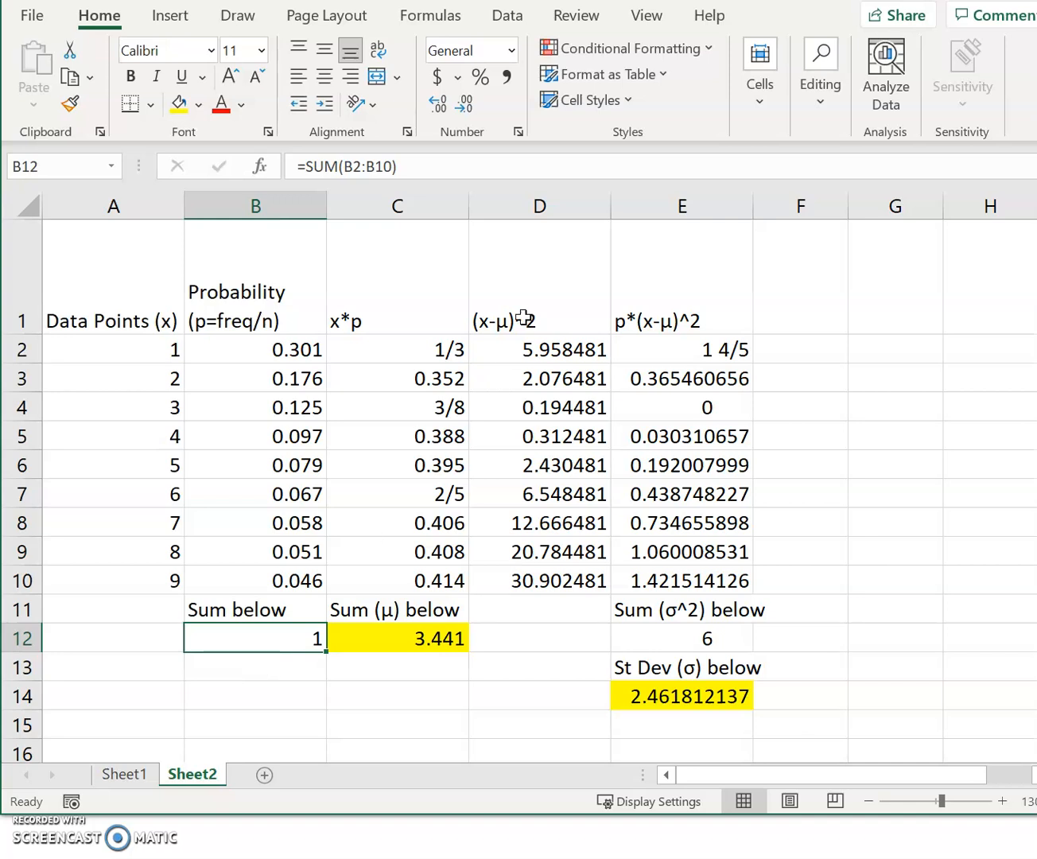
- Format the x*p values in C2:C10 as Number with four decimal places
{"action": "left_click", "coordinate": [397, 349]}
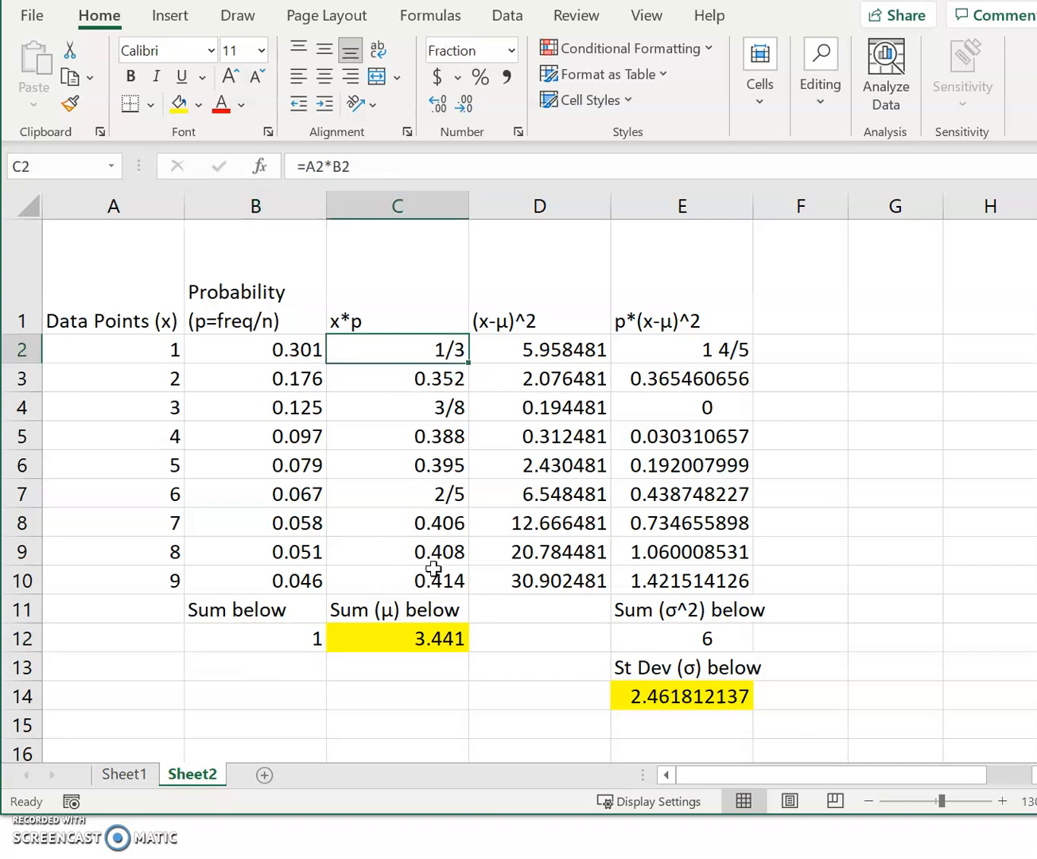
{"action": "left_click_drag", "start_coordinate": [404, 354], "coordinate": [407, 592]}
{"action": "left_click", "coordinate": [513, 54]}
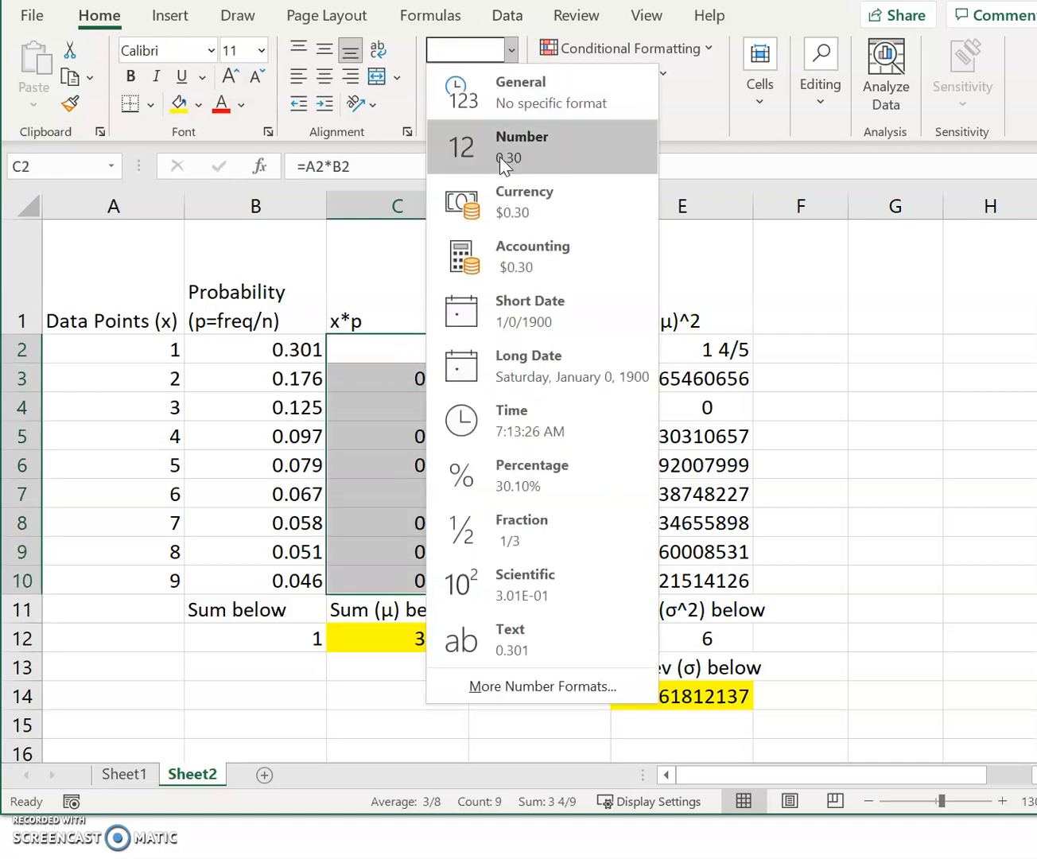
{"action": "left_click", "coordinate": [475, 160]}
{"action": "left_click", "coordinate": [437, 108]}
{"action": "left_click", "coordinate": [438, 108]}
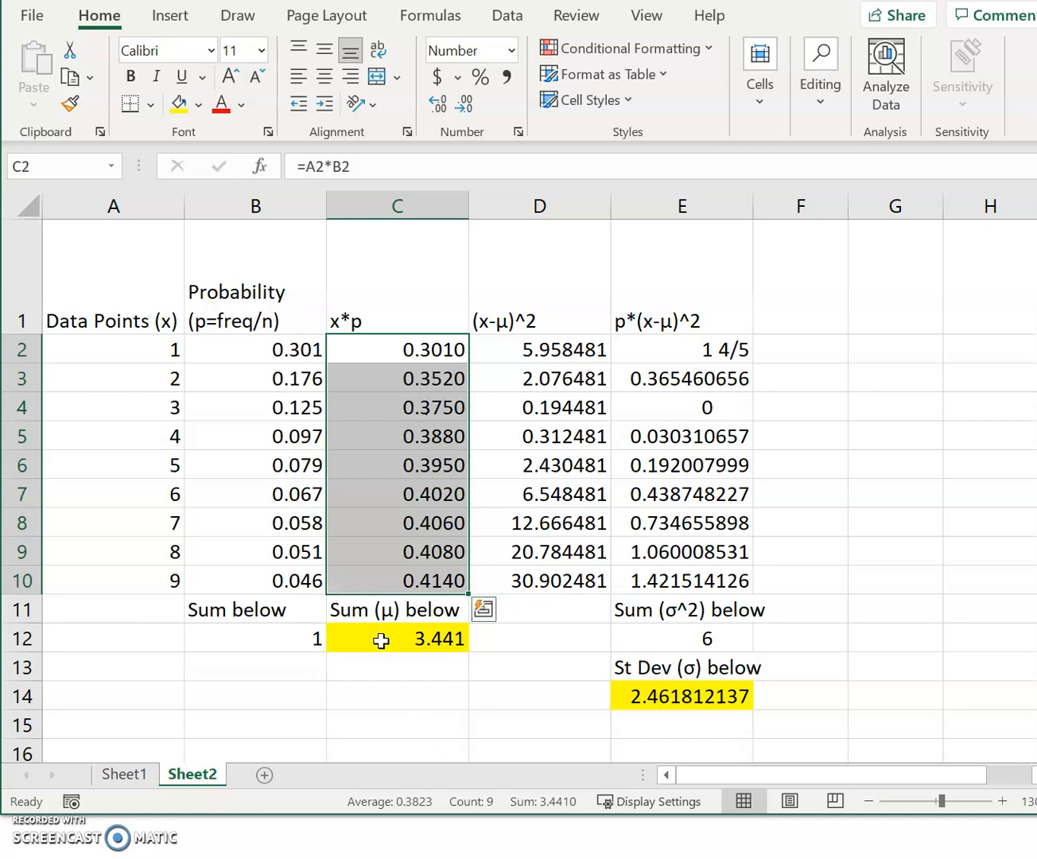
- Review the mean formula =SUM(C2:C10) in C12 and re-enter it
{"action": "left_click", "coordinate": [381, 641]}
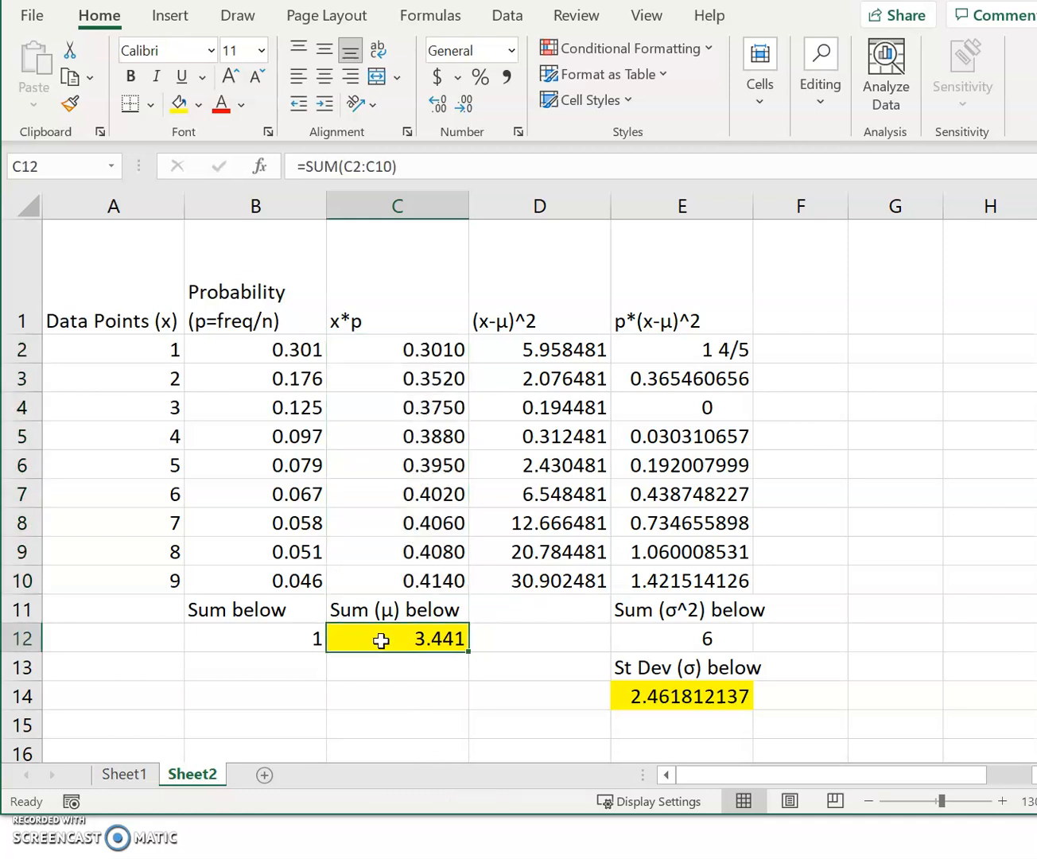
{"action": "left_click", "coordinate": [672, 709]}
{"action": "left_click", "coordinate": [426, 646]}
{"action": "left_click", "coordinate": [460, 162]}
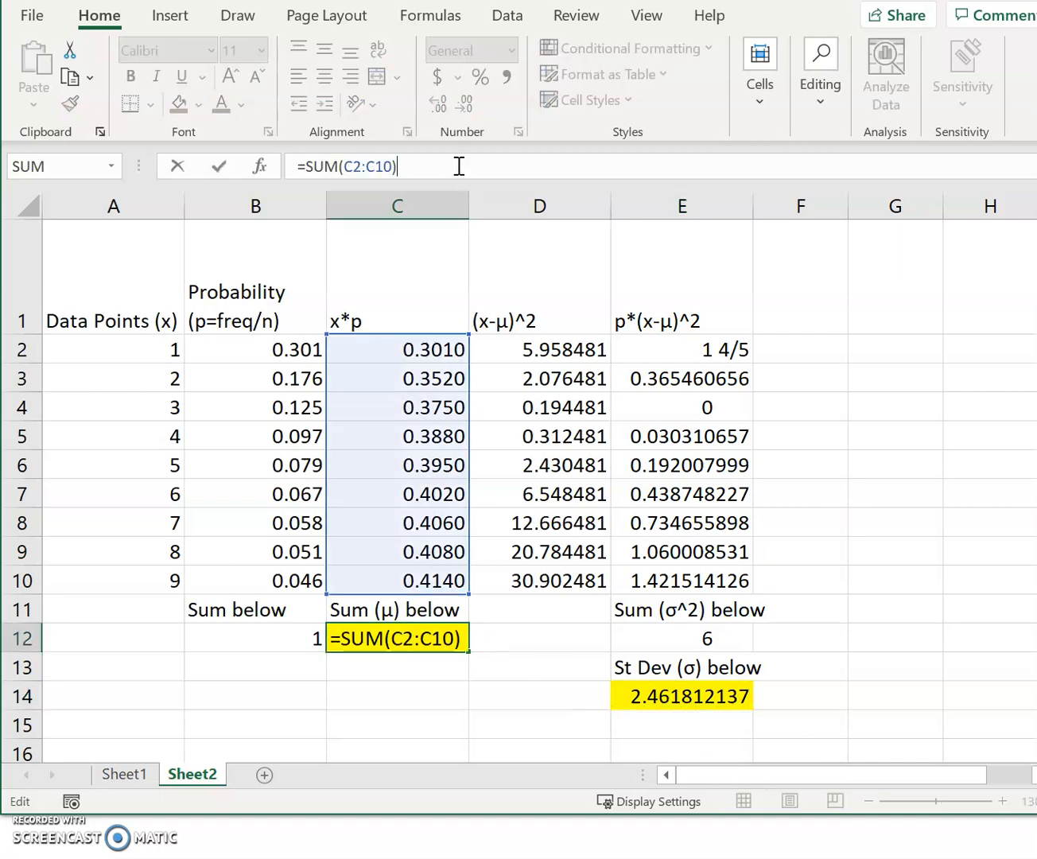
{"action": "key", "text": "Return"}
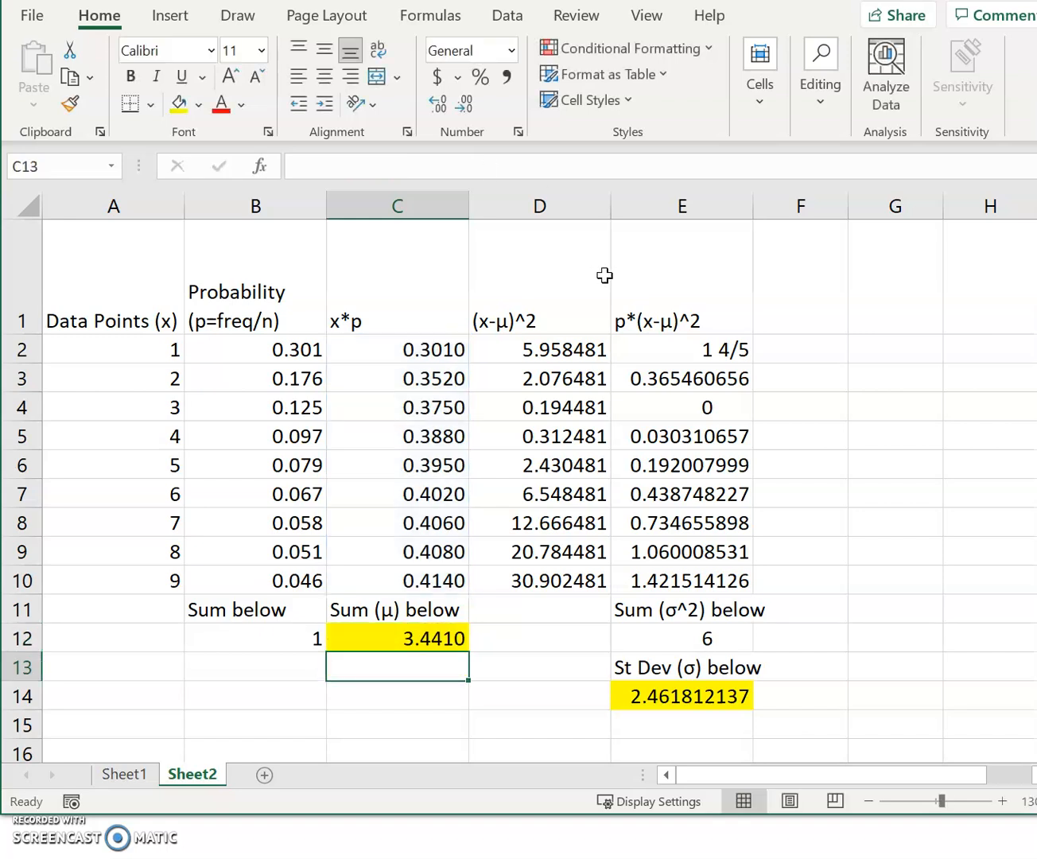
- Inspect the squared-deviation formula in D7 and the cells it references
{"action": "left_click", "coordinate": [569, 380]}
{"action": "left_click", "coordinate": [570, 485]}
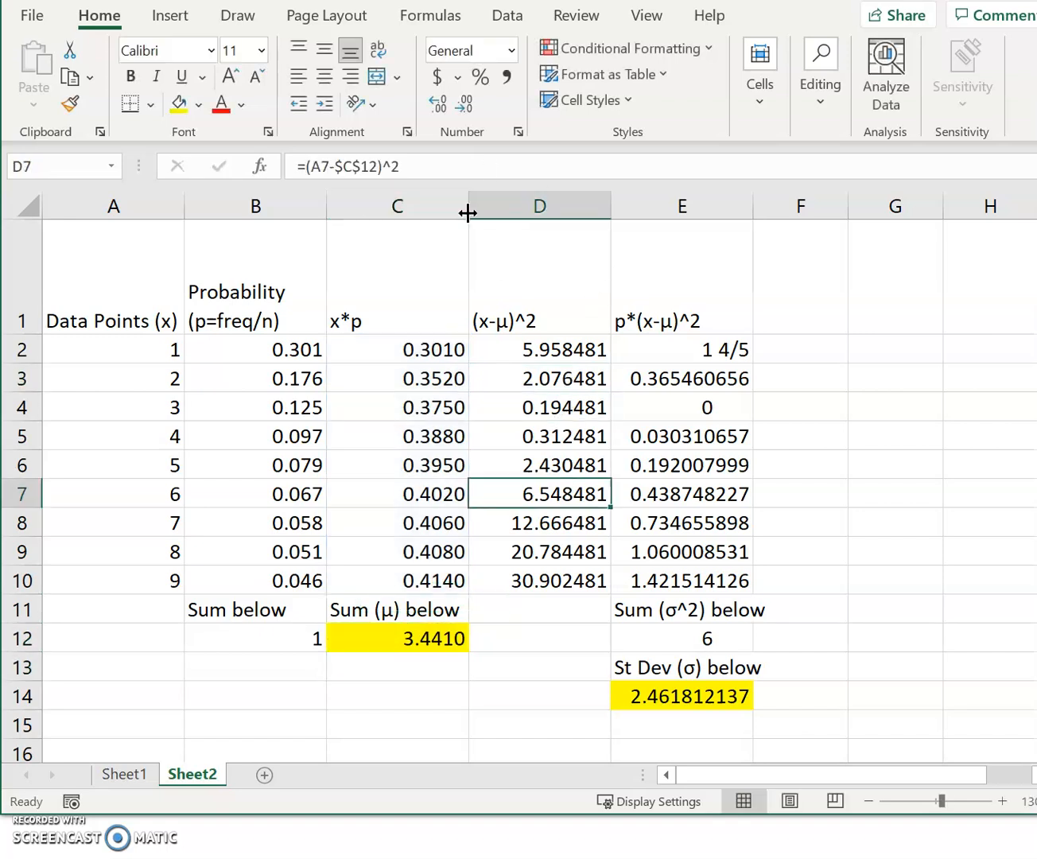
{"action": "left_click", "coordinate": [464, 164]}
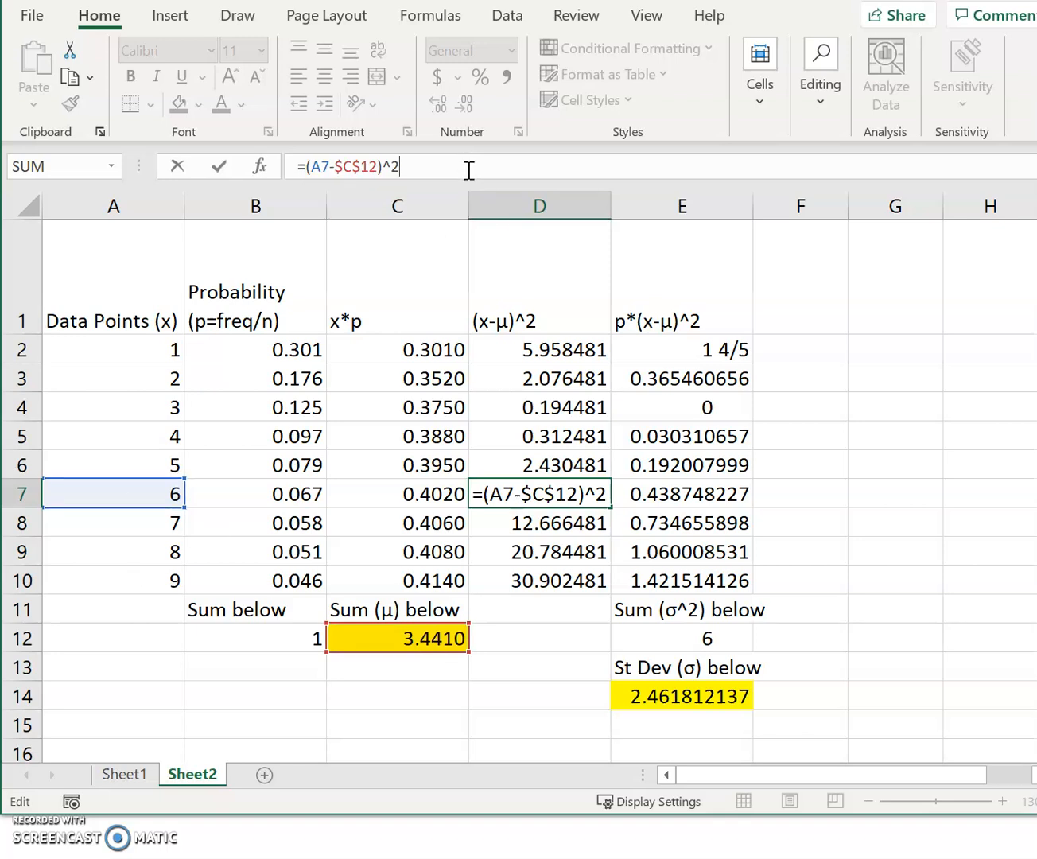
{"action": "key", "text": "Return"}
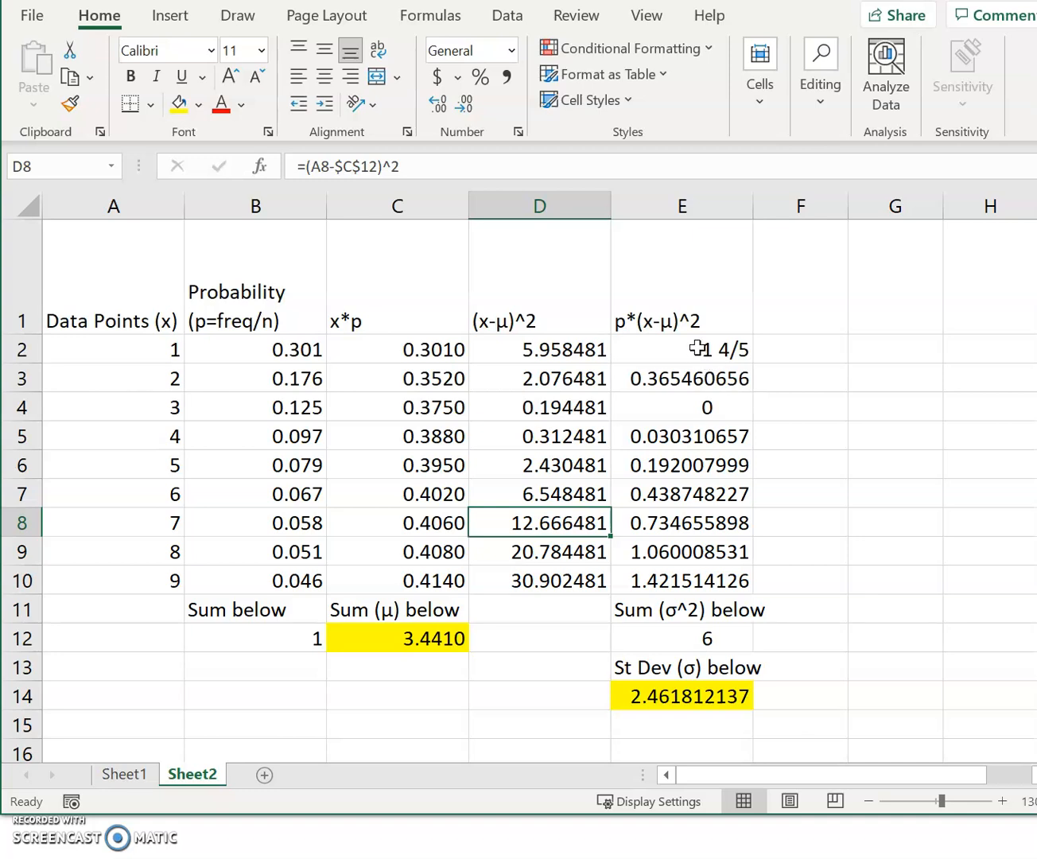
- Format the p*(x-μ)^2 values in E2:E10 as Number with four decimal places
{"action": "left_click_drag", "start_coordinate": [703, 350], "coordinate": [706, 581]}
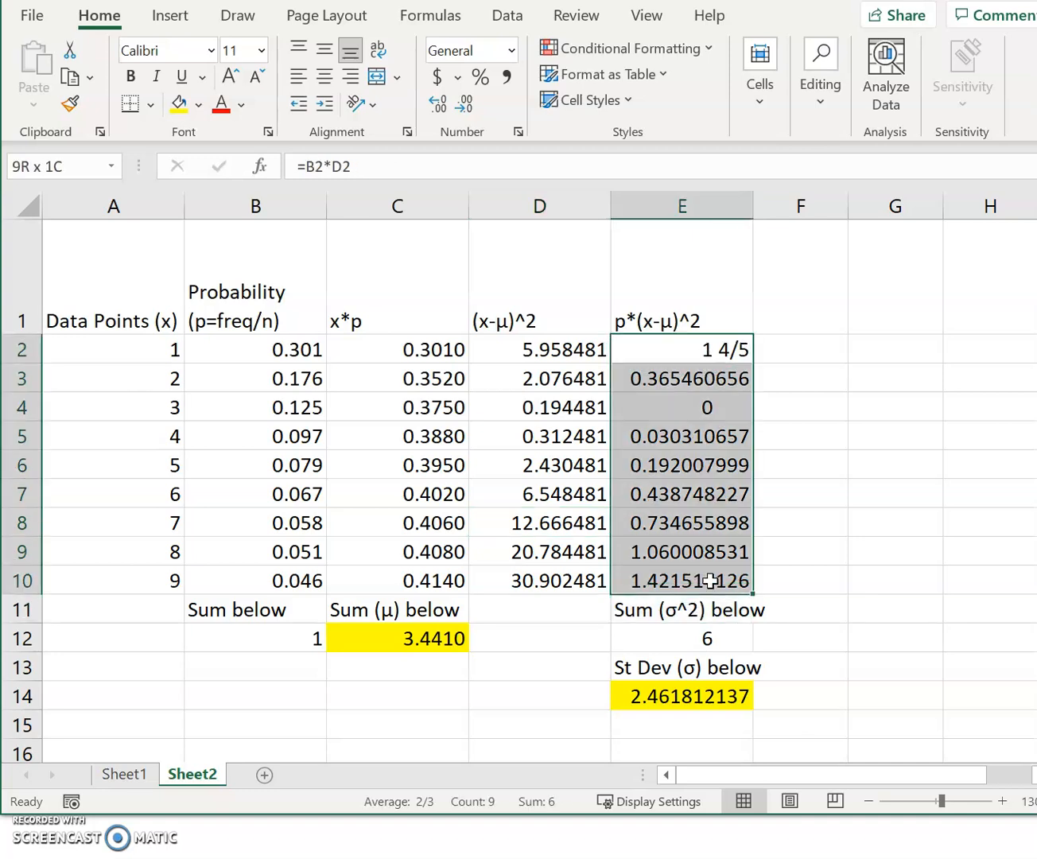
{"action": "left_click", "coordinate": [510, 50]}
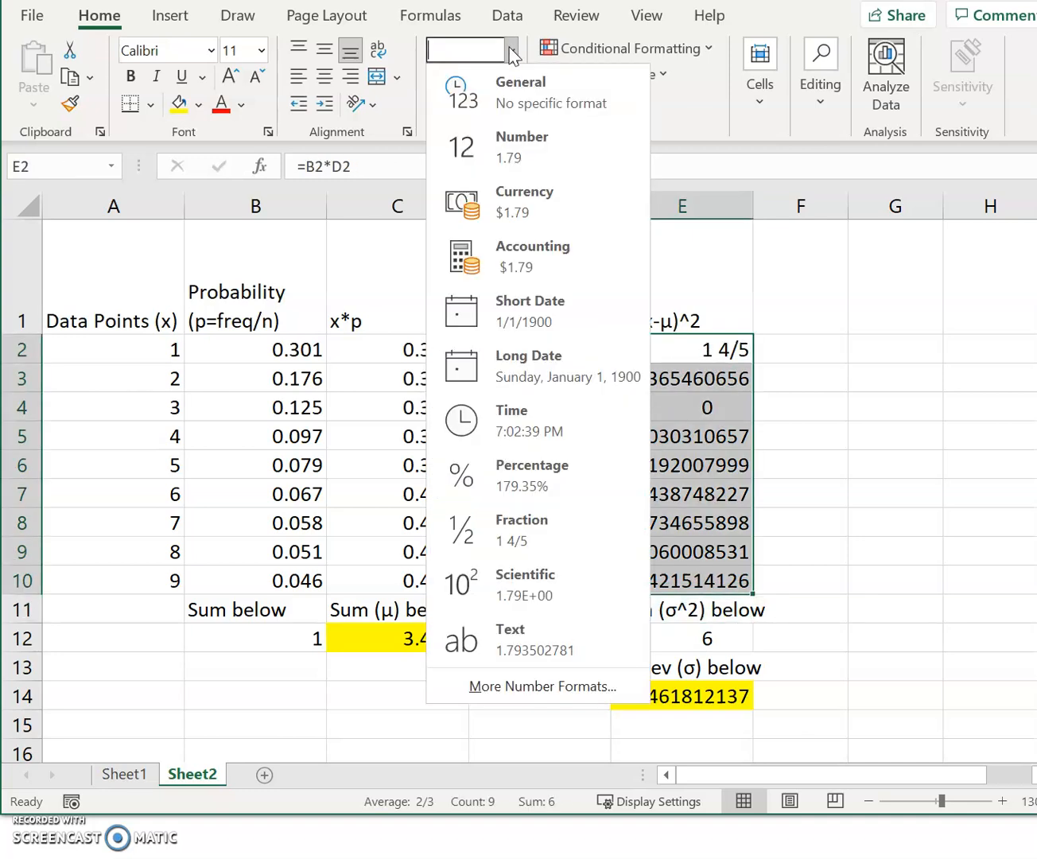
{"action": "left_click", "coordinate": [547, 154]}
{"action": "left_click", "coordinate": [440, 106]}
{"action": "left_click", "coordinate": [441, 105]}
- Look over the p*(x-μ)^2 cells and inspect which cells the formula in E7 multiplies
{"action": "left_click", "coordinate": [721, 407]}
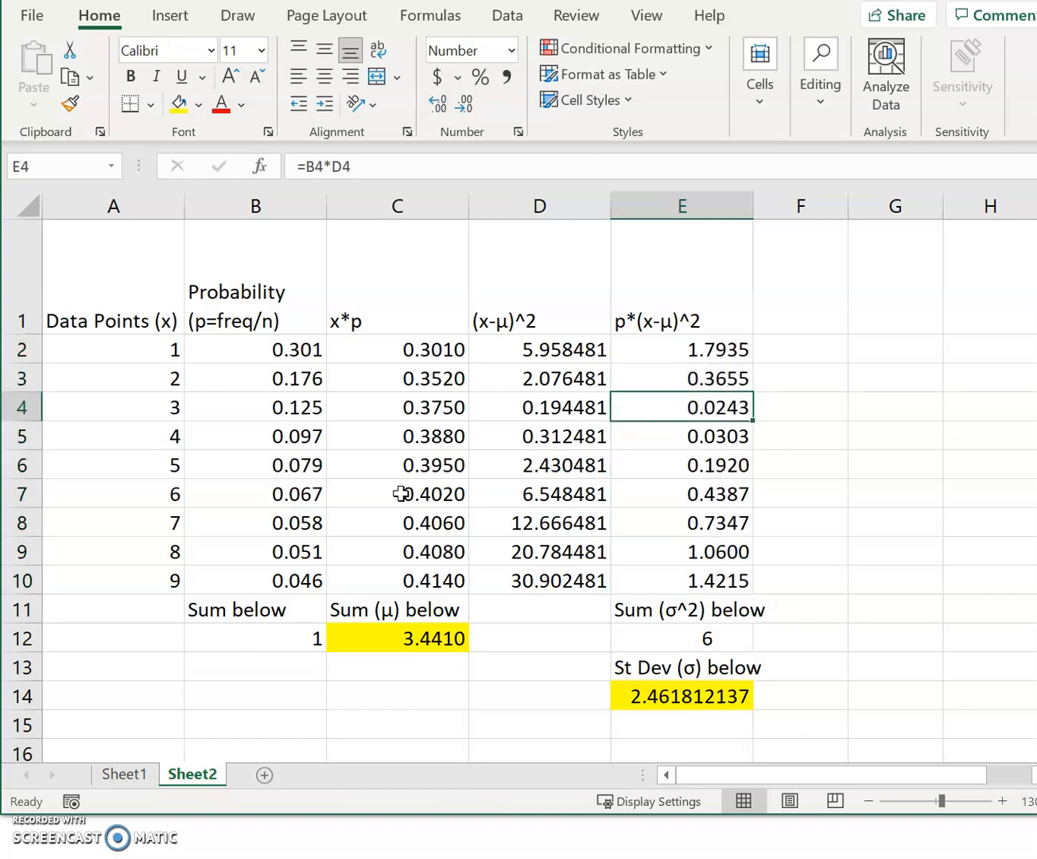
{"action": "left_click", "coordinate": [699, 460]}
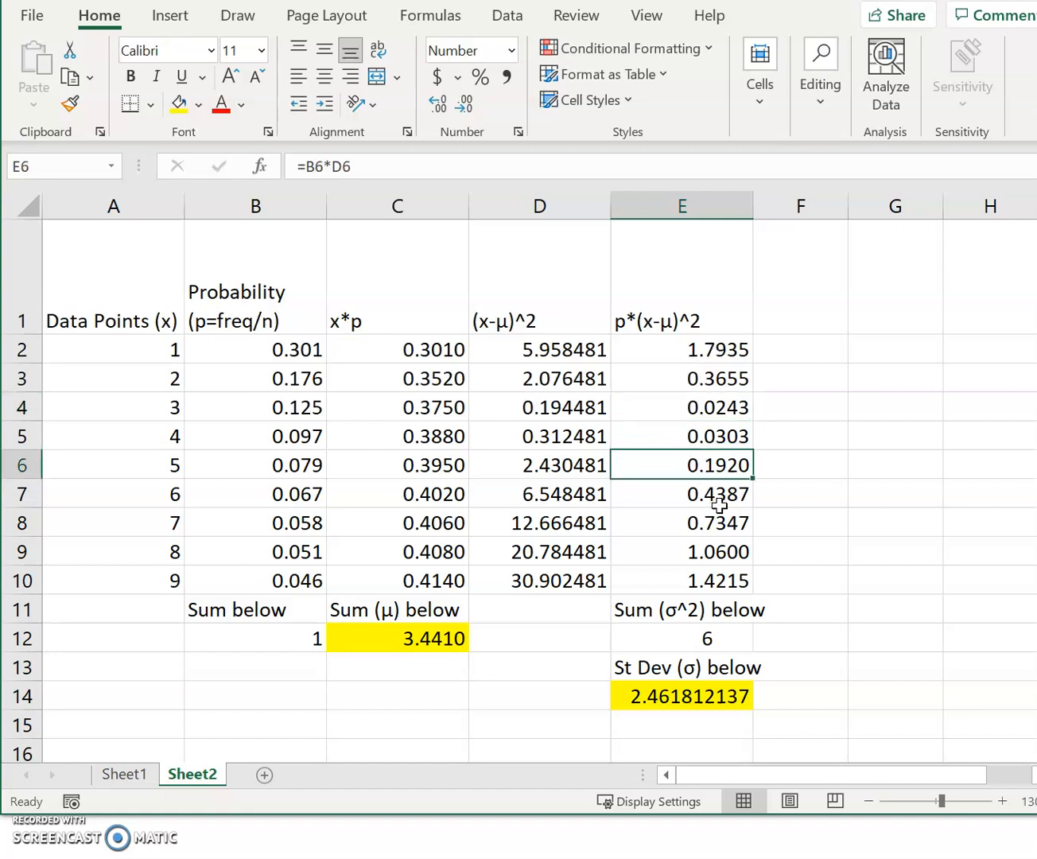
{"action": "left_click", "coordinate": [714, 500]}
{"action": "left_click", "coordinate": [468, 161]}
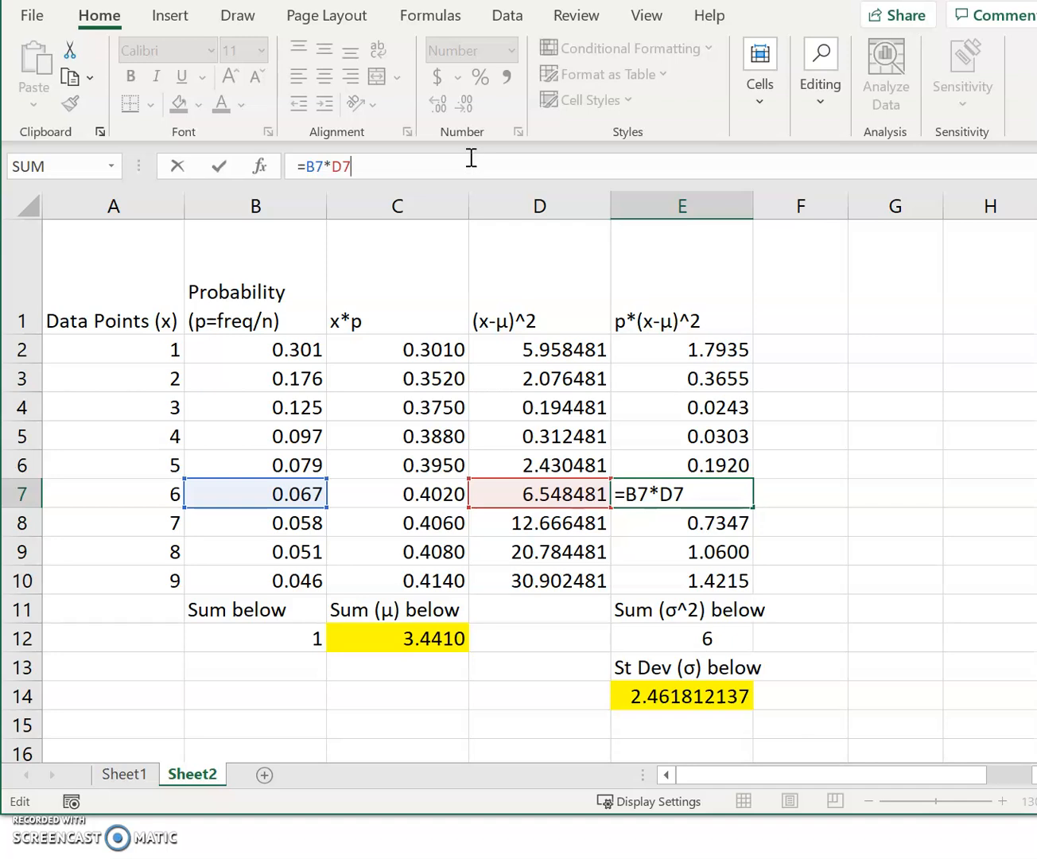
{"action": "key", "text": "Return"}
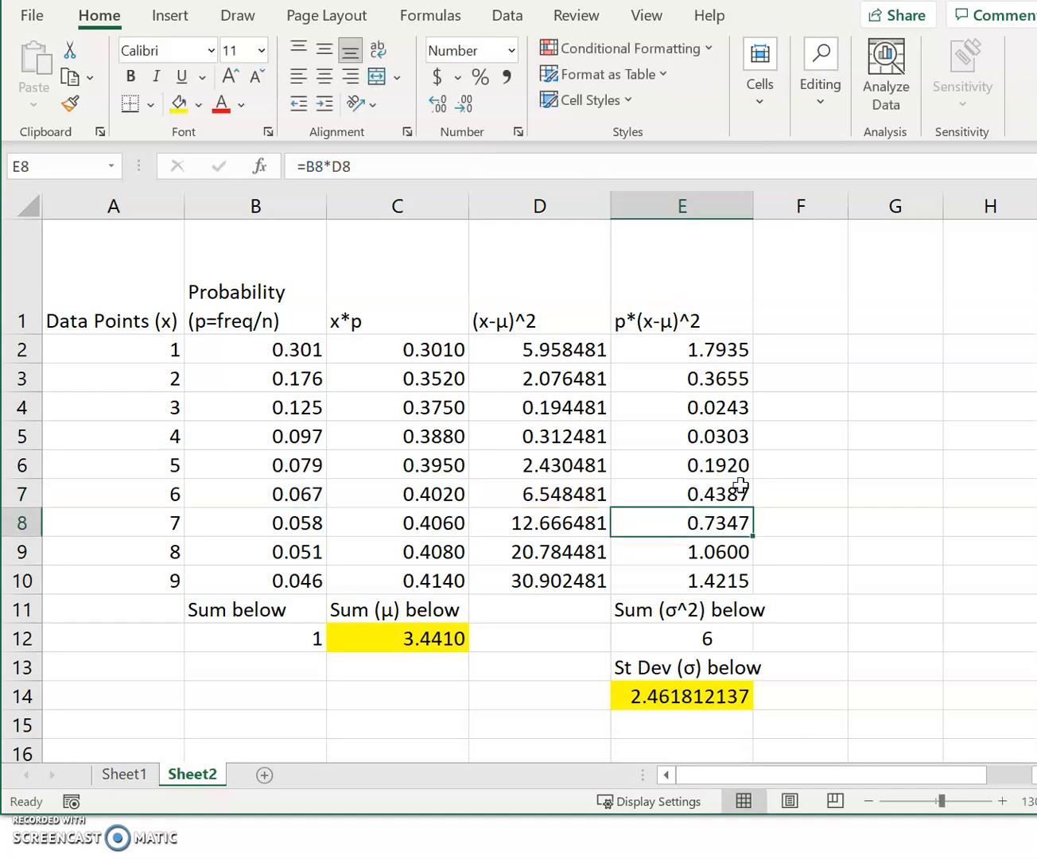
- Inspect the standard deviation formula in E14 and compare its result with the mean in C12
{"action": "left_click", "coordinate": [657, 702]}
{"action": "left_click", "coordinate": [427, 160]}
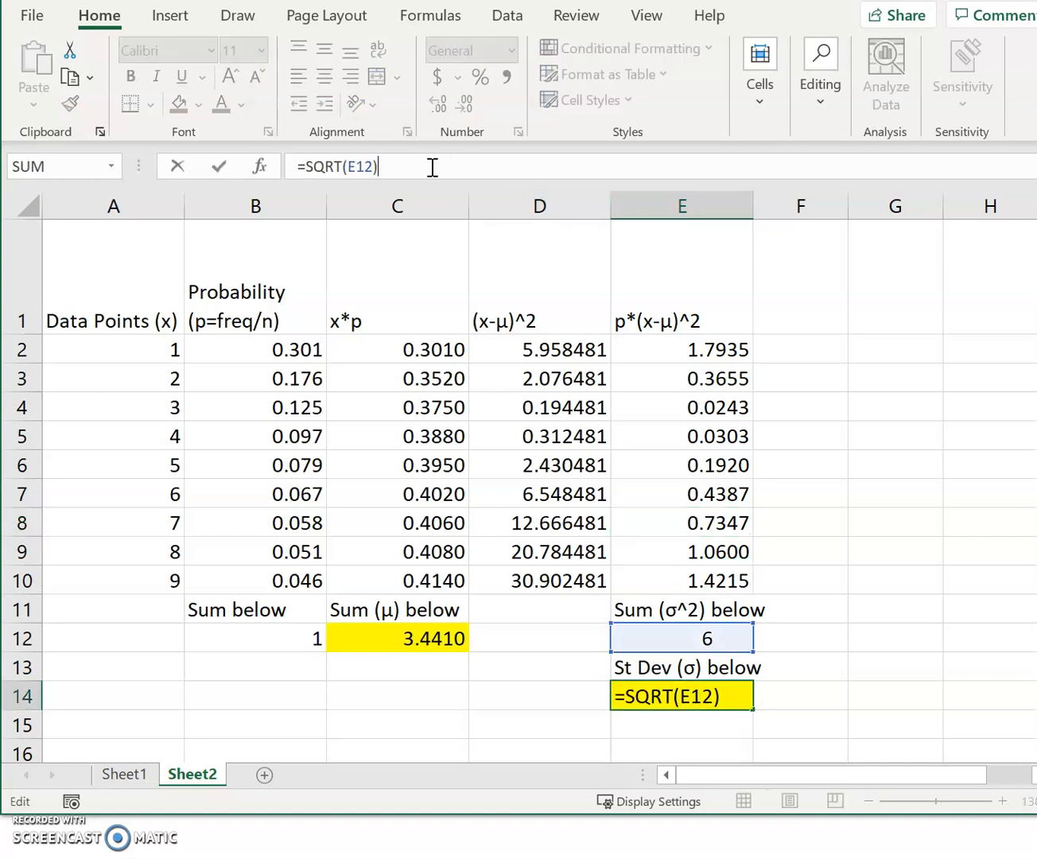
{"action": "key", "text": "Return"}
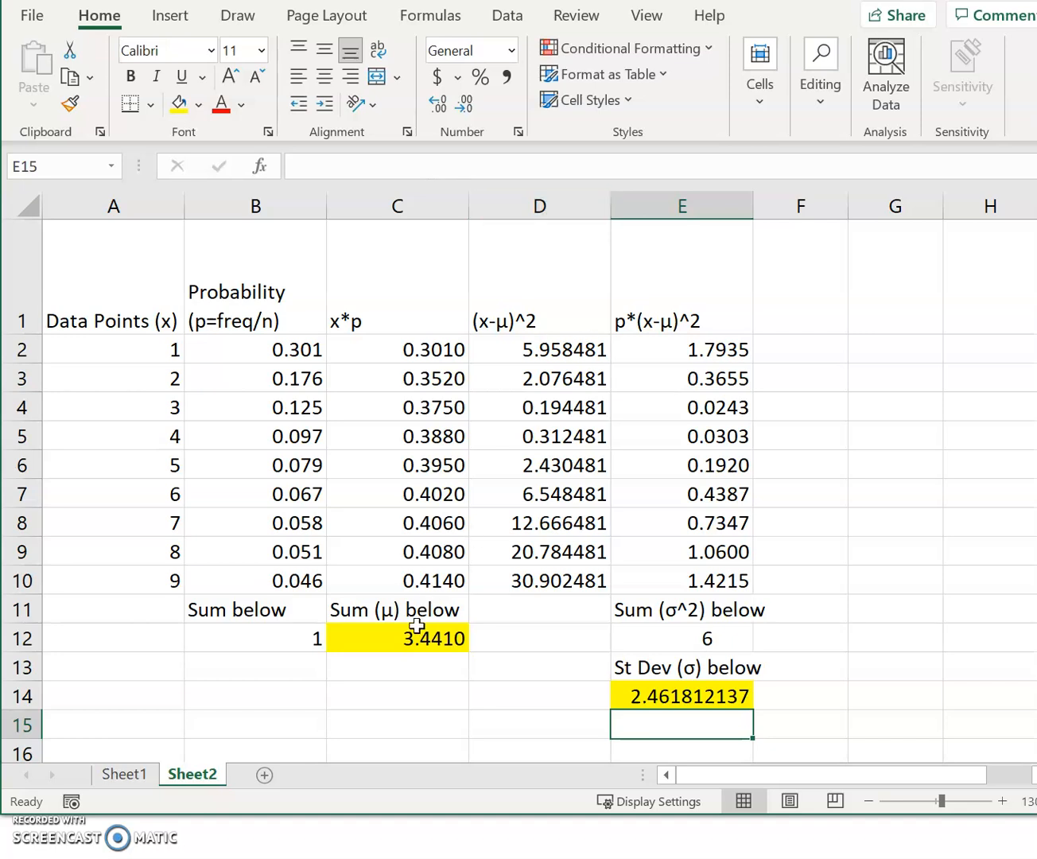
{"action": "left_click", "coordinate": [384, 633]}
{"action": "left_click", "coordinate": [681, 701]}
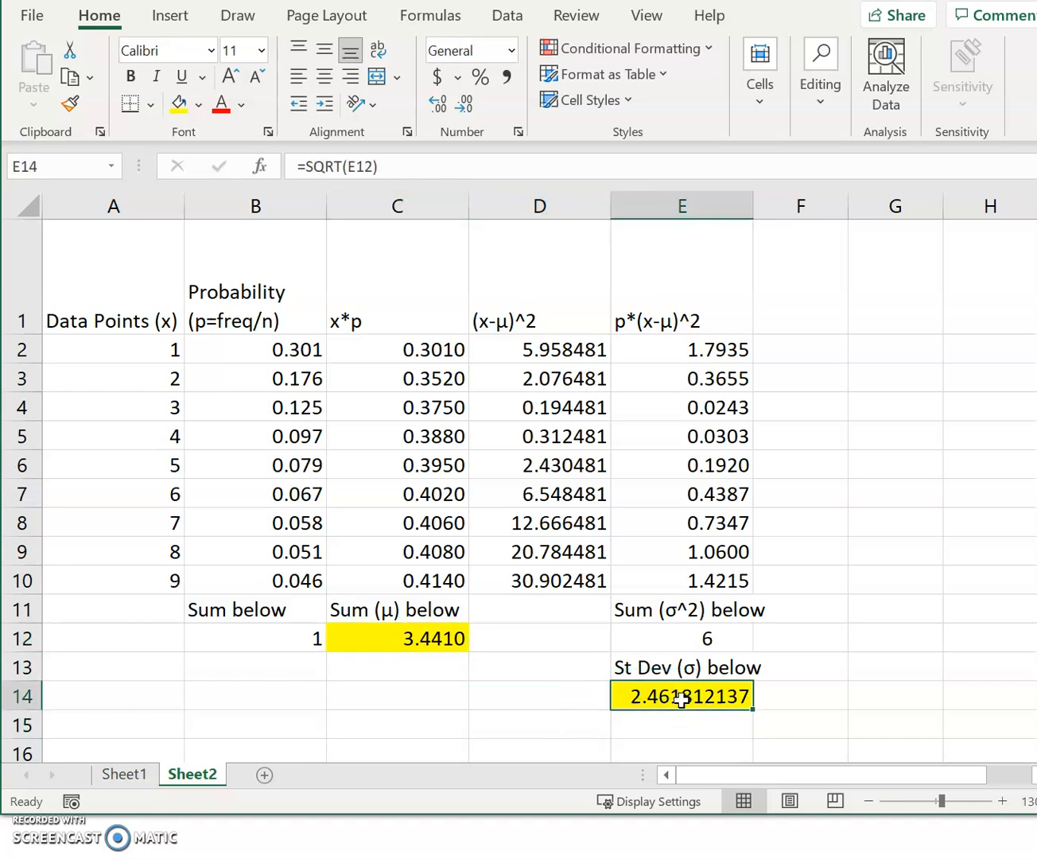
{"action": "left_click", "coordinate": [399, 640]}
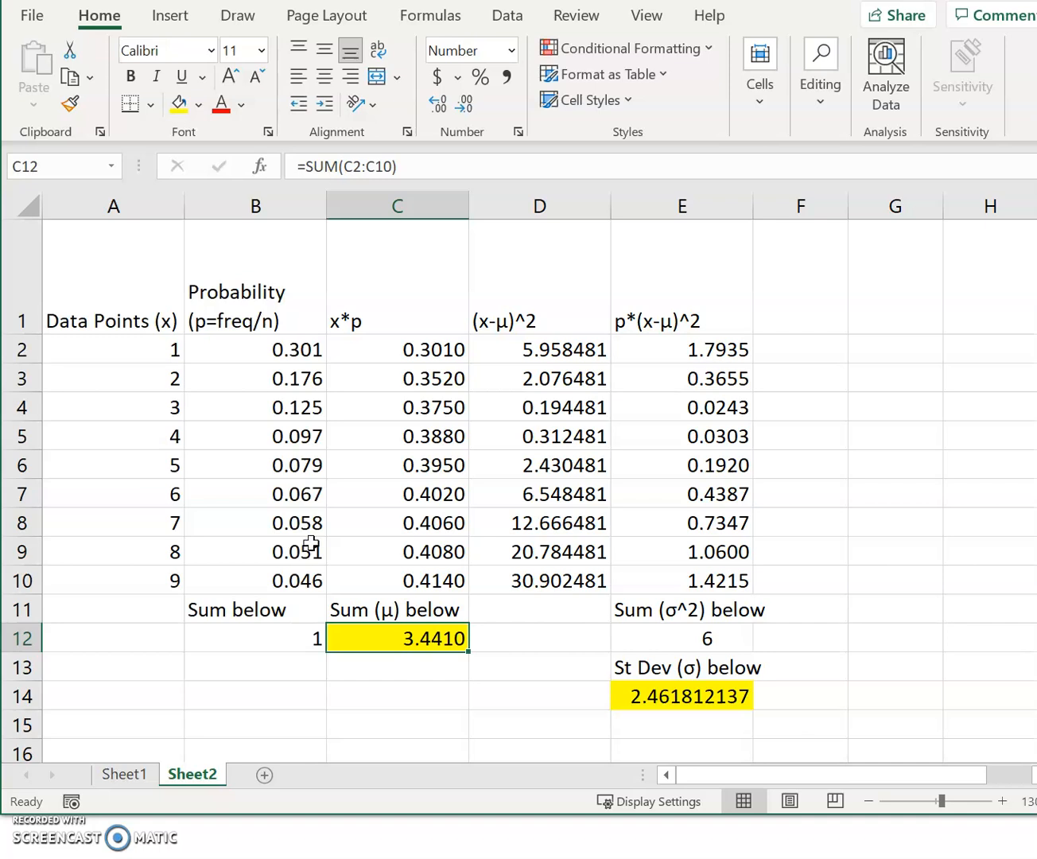
- Try the sample frequencies 3, 4 and 2 in B4:B6 of the given-frequencies template on Sheet1
{"action": "left_click", "coordinate": [124, 784]}
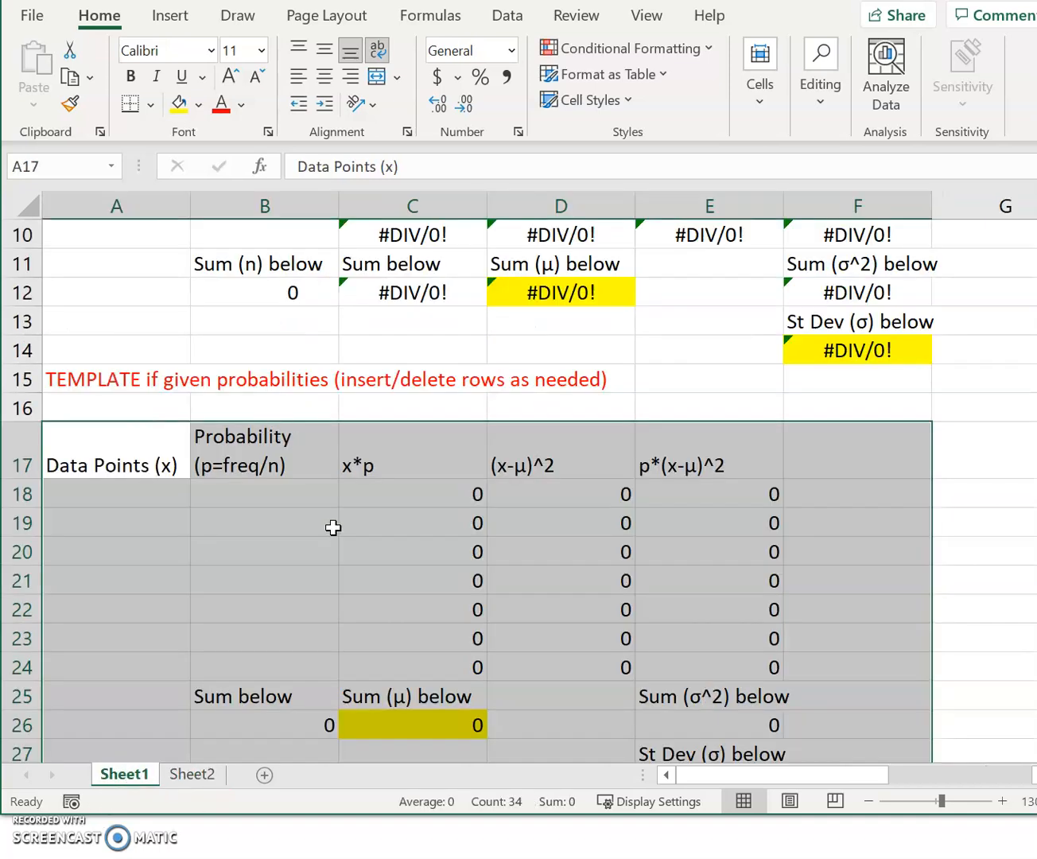
{"action": "scroll", "coordinate": [334, 529], "scroll_direction": "up", "scroll_amount": 3}
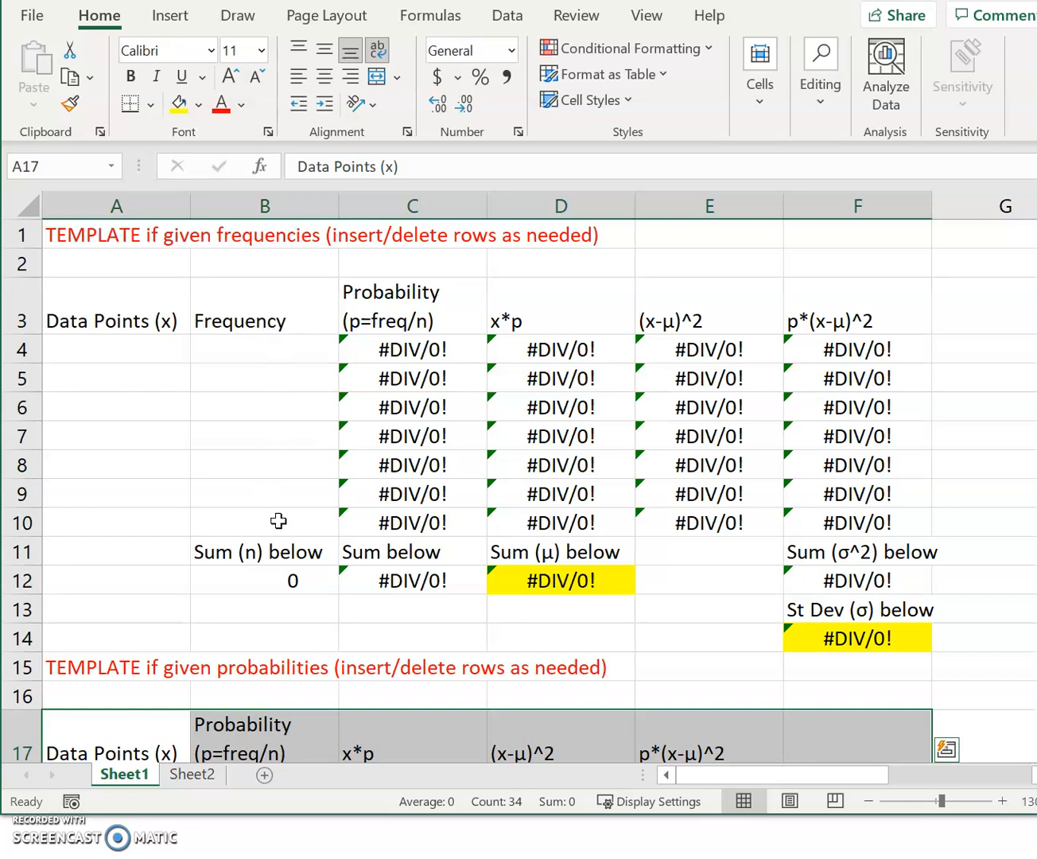
{"action": "left_click", "coordinate": [245, 354]}
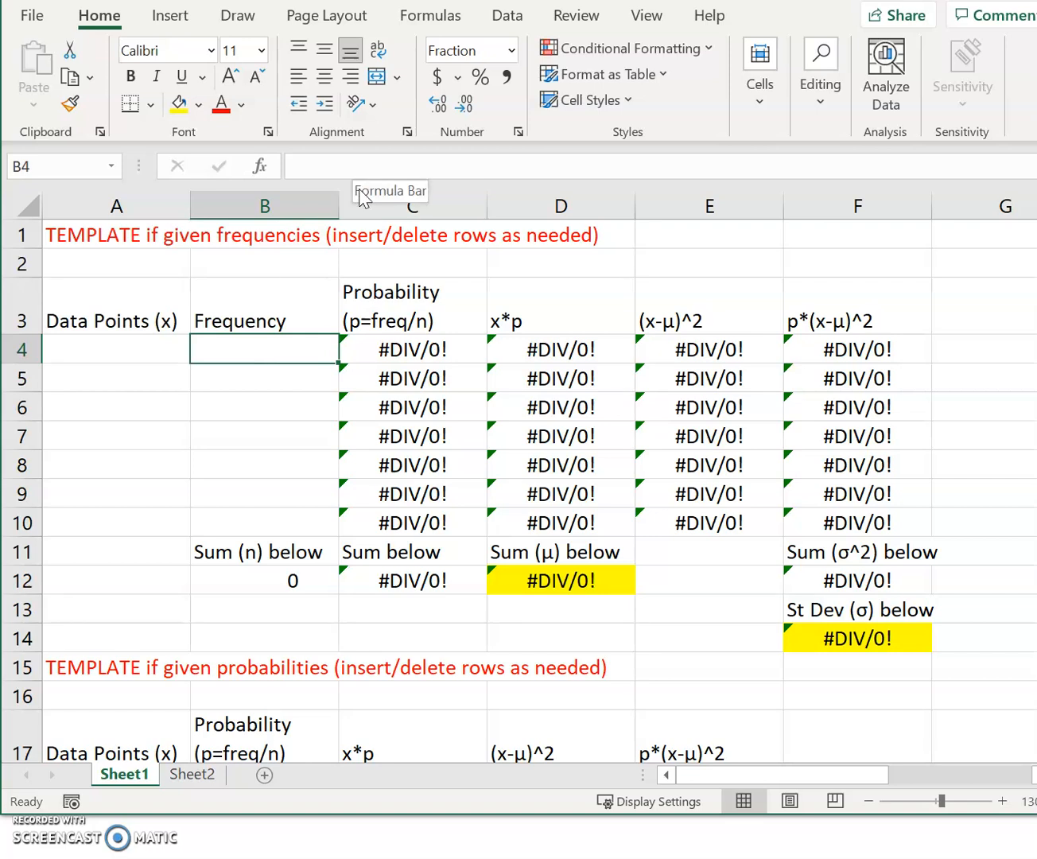
{"action": "type", "text": "3"}
{"action": "key", "text": "Return"}
{"action": "type", "text": "4"}
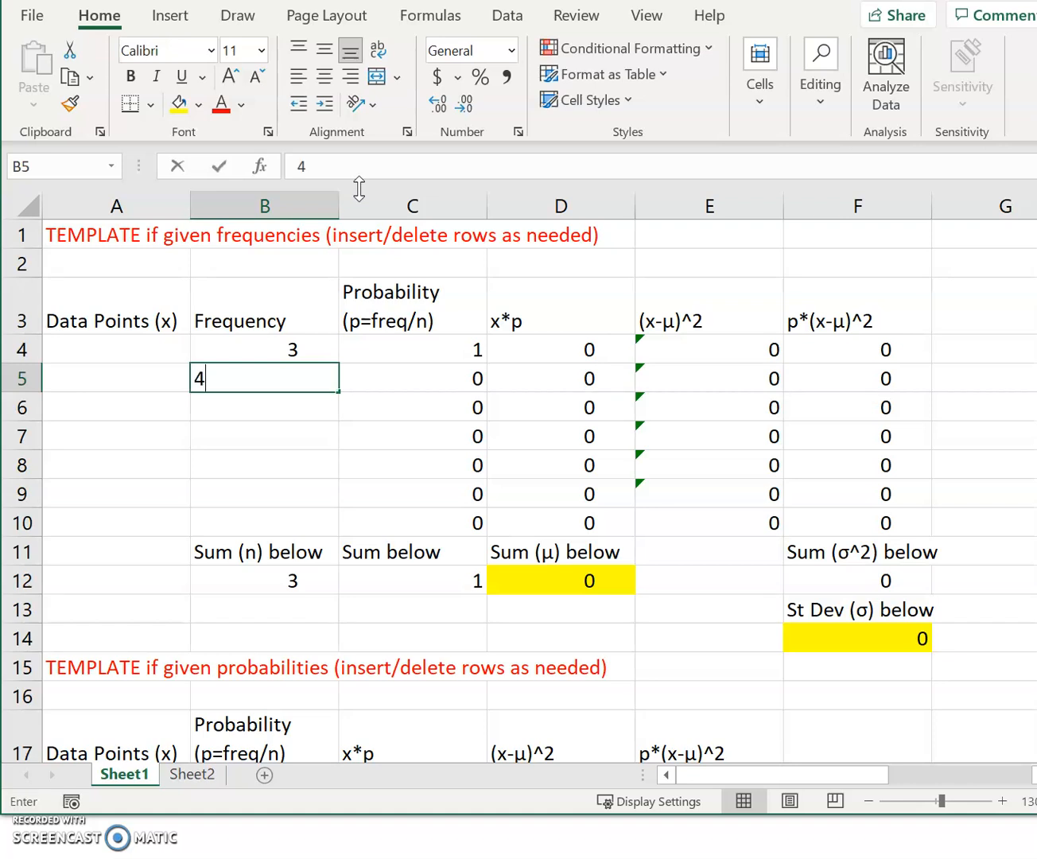
{"action": "key", "text": "Return"}
{"action": "type", "text": "2"}
{"action": "key", "text": "Return"}
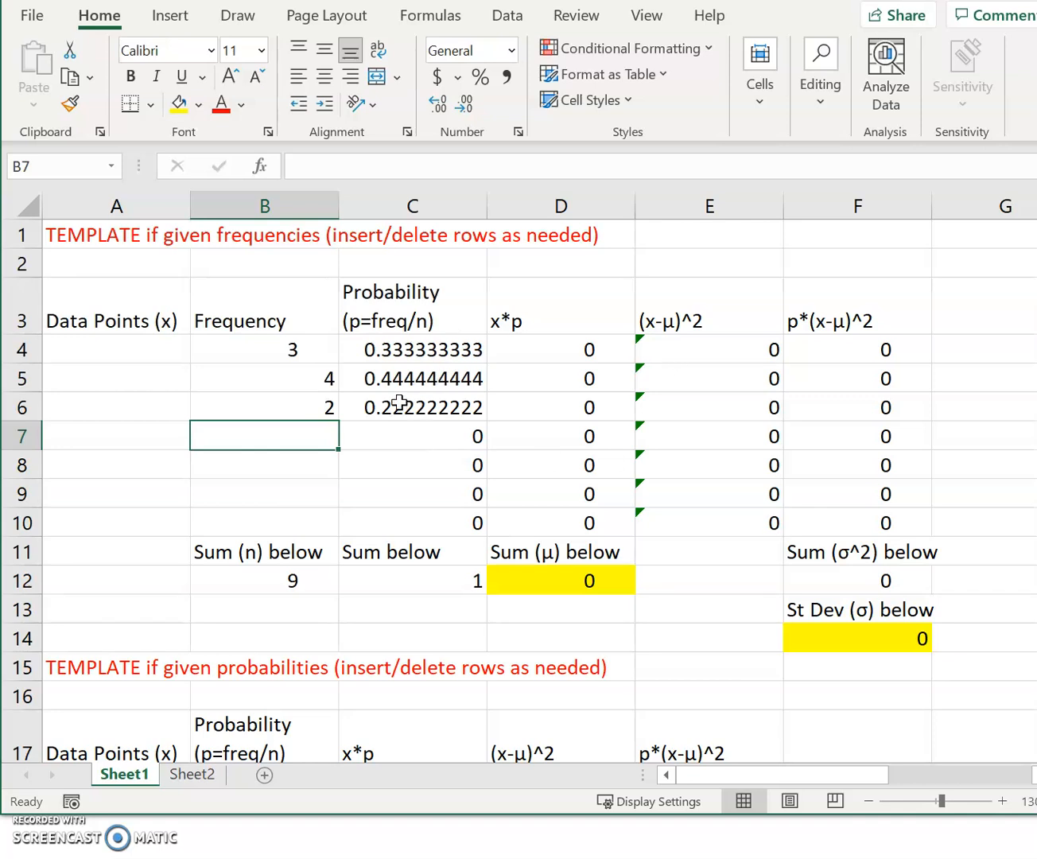
- Clear the sample frequencies from B4:B6 of the given-frequencies template
{"action": "left_click_drag", "start_coordinate": [265, 354], "coordinate": [272, 406]}
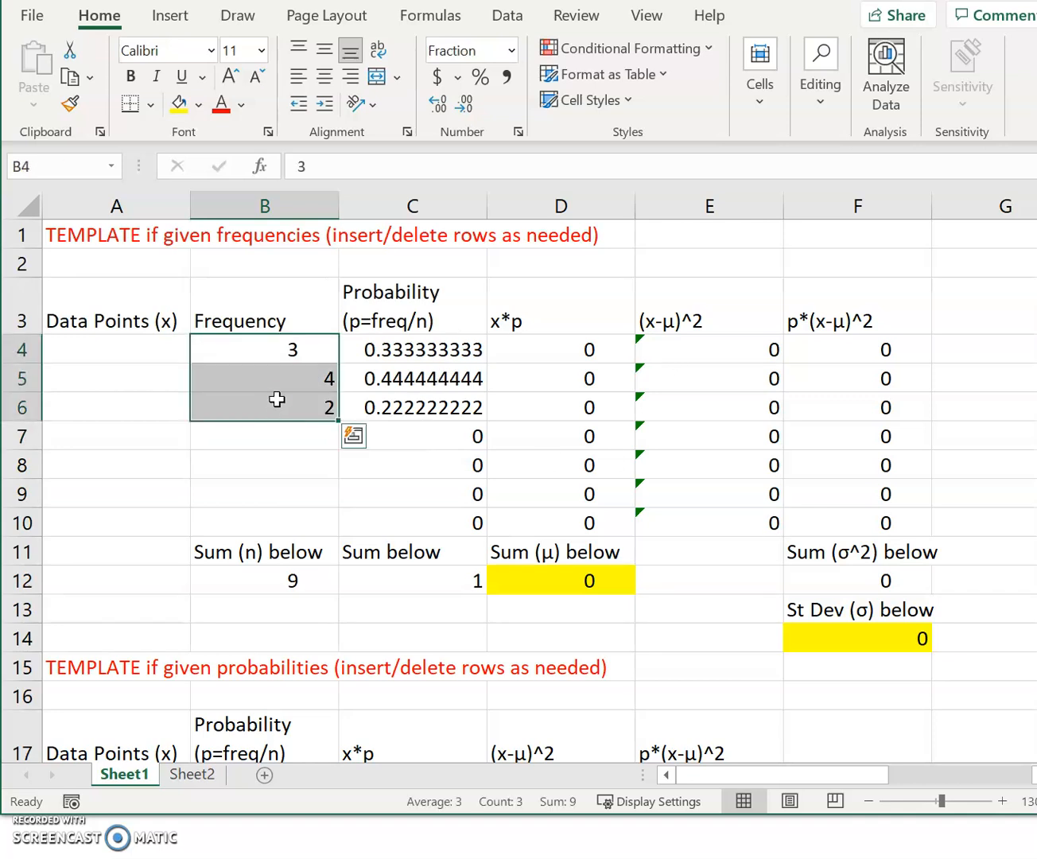
{"action": "key", "text": "Delete"}
{"action": "left_click", "coordinate": [266, 445]}
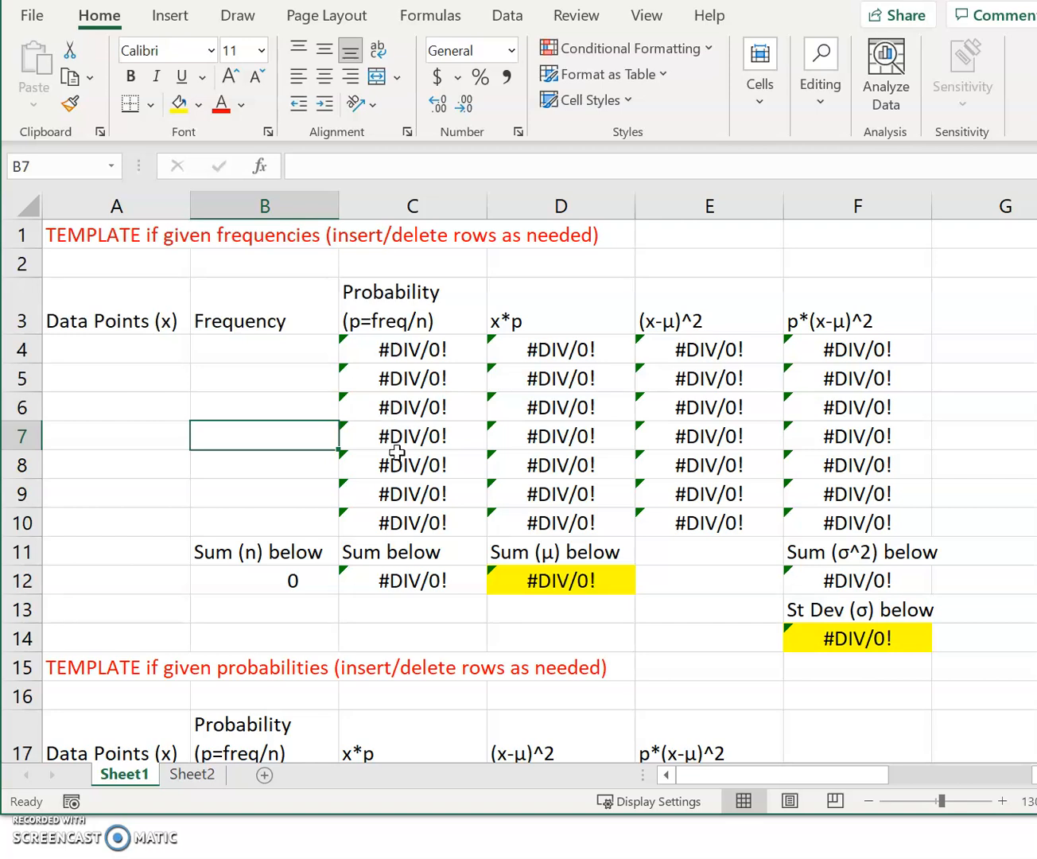